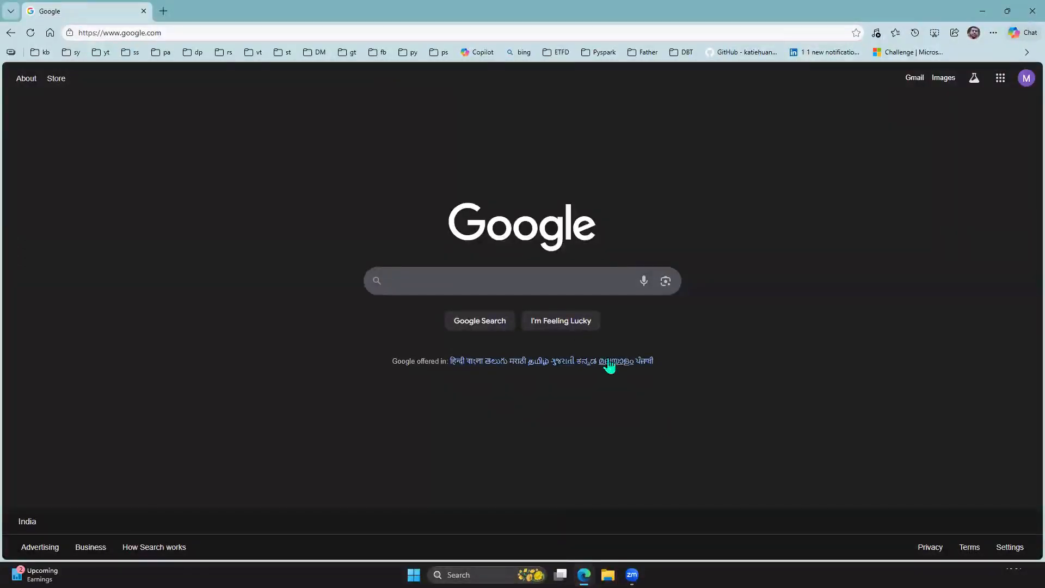
# - Search Google for "power bi desktop download"
pyautogui.write('Power BI')
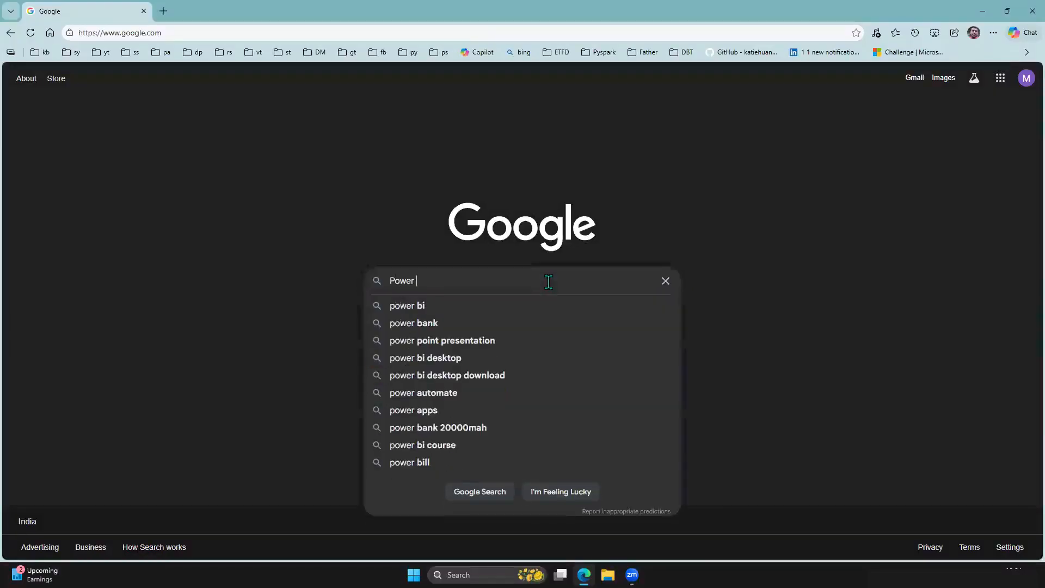
pyautogui.press('Down')
pyautogui.press('Down')
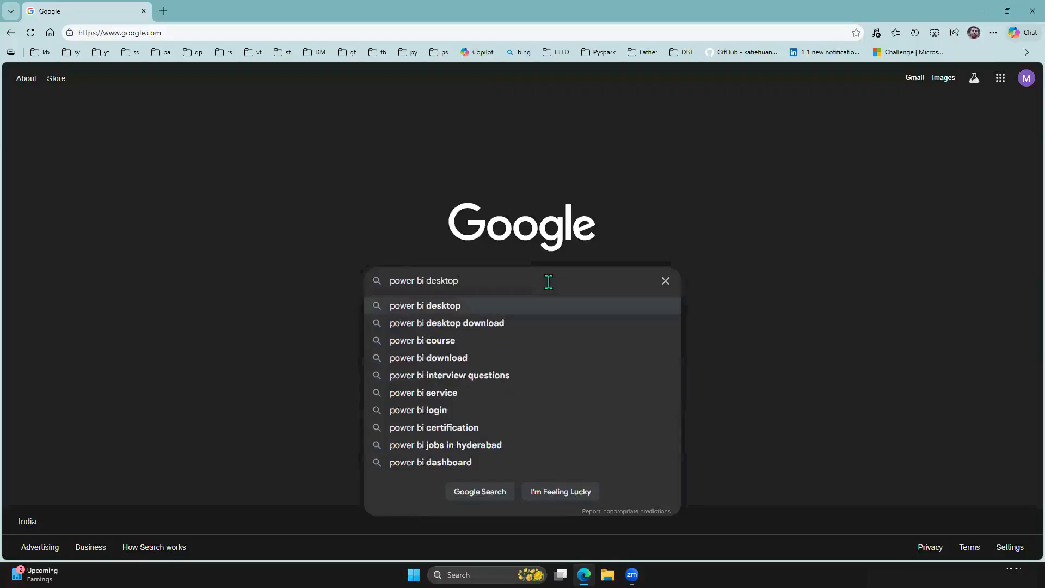
pyautogui.press('Return')
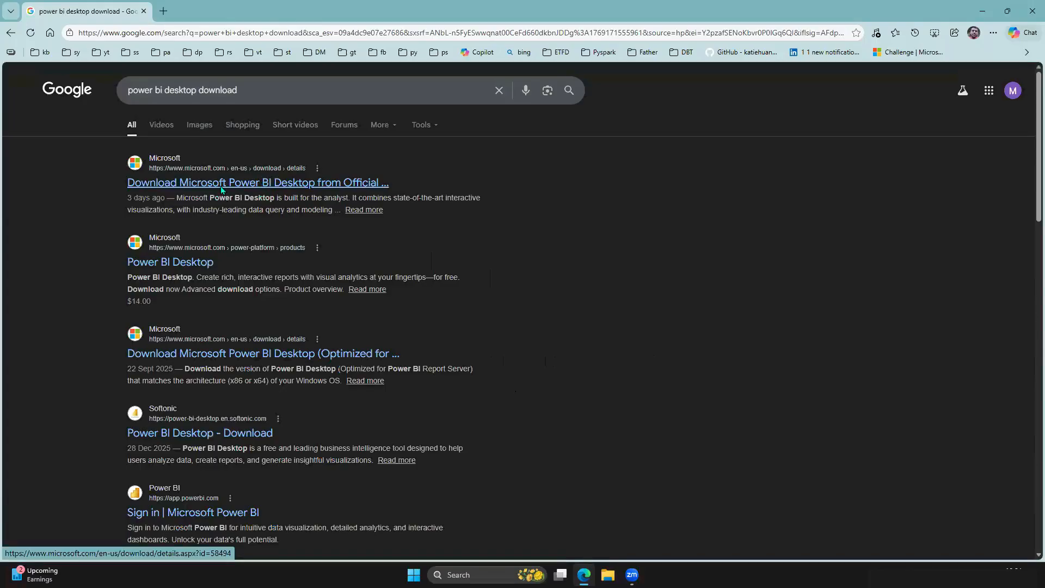
# - Download the English Power BI Desktop installer from Microsoft's official download page and show the file in its folder
pyautogui.click(265, 185)
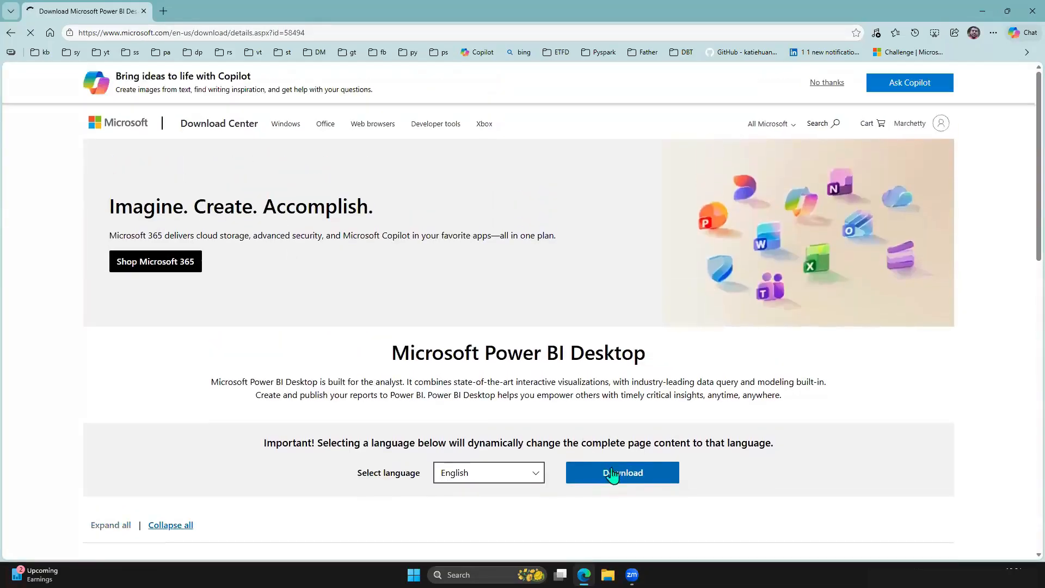
pyautogui.click(620, 473)
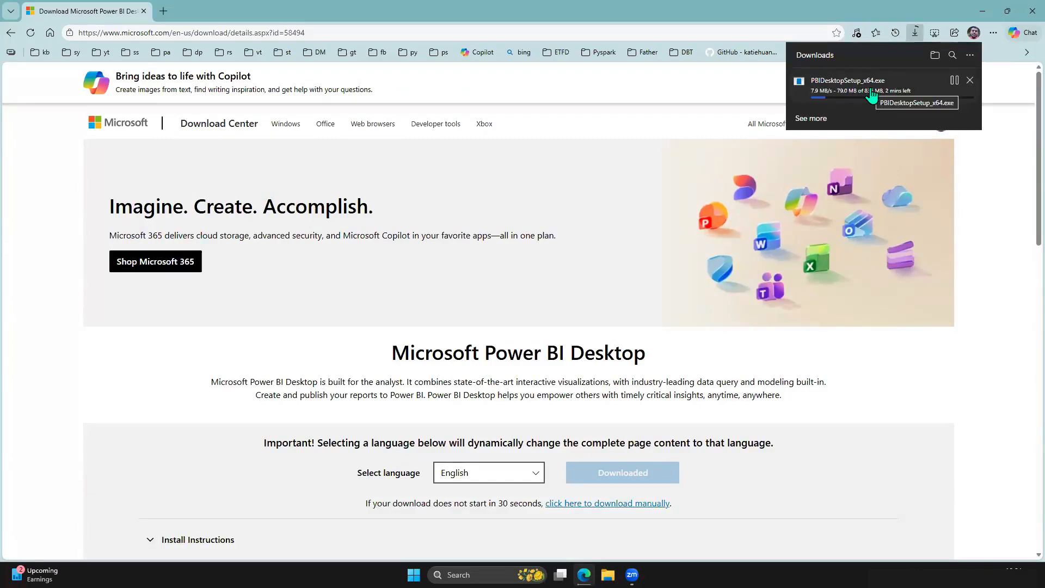
pyautogui.click(895, 83)
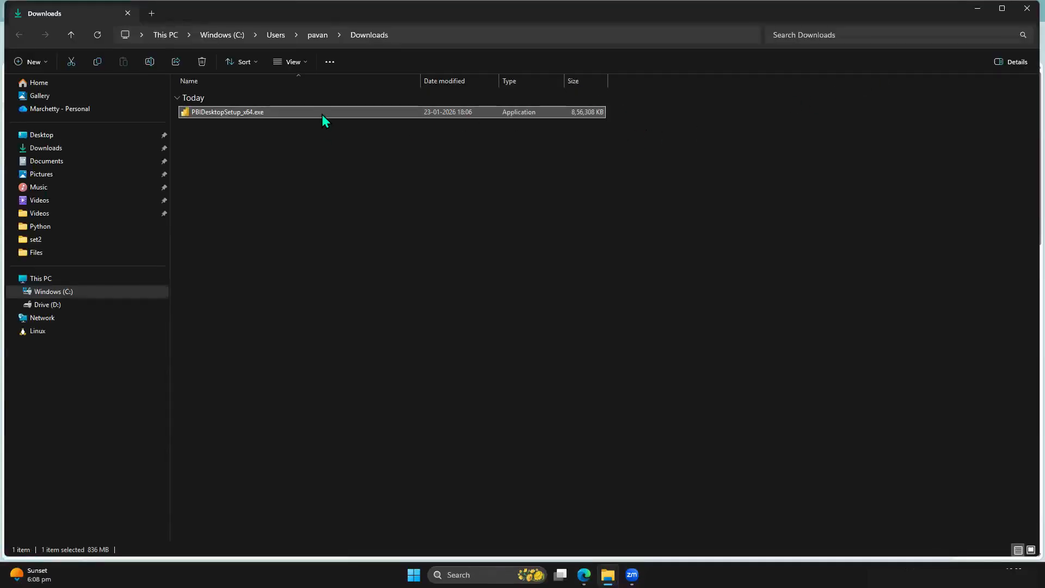
# - Run PBIDesktopSetup_x64.exe as administrator and continue the setup wizard with English as the language
pyautogui.rightClick(321, 114)
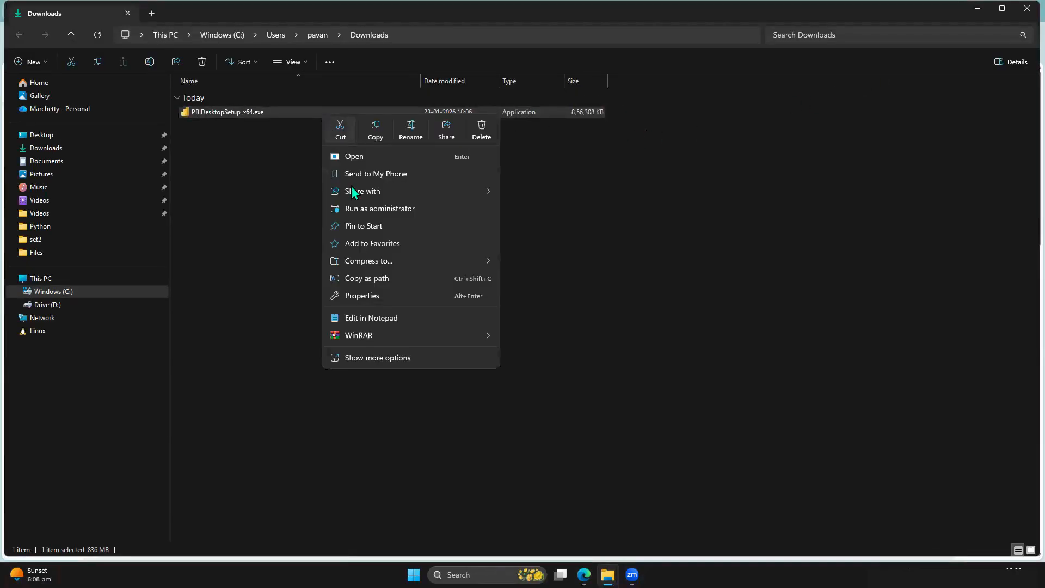
pyautogui.click(357, 210)
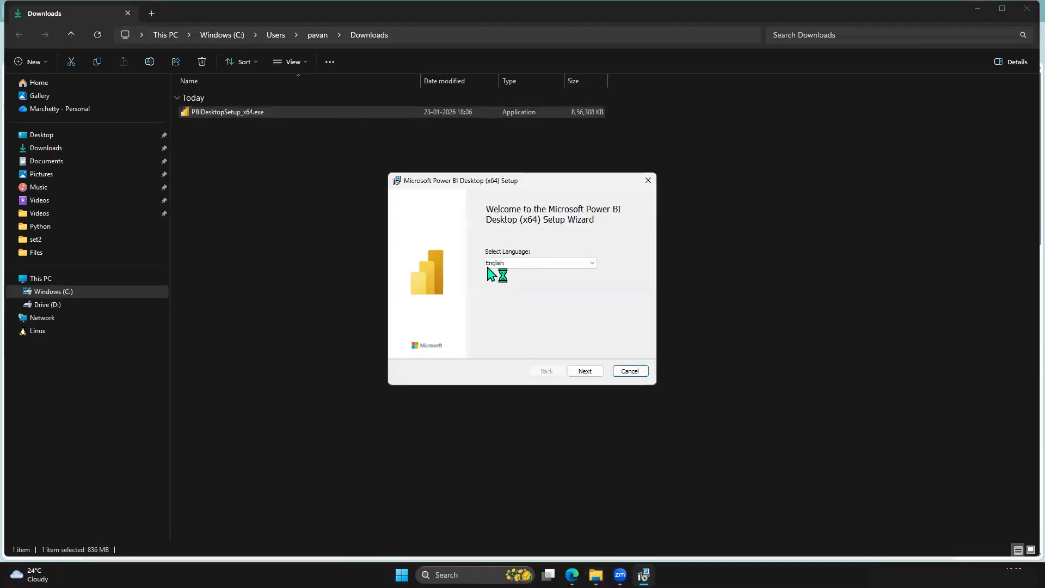
pyautogui.click(583, 370)
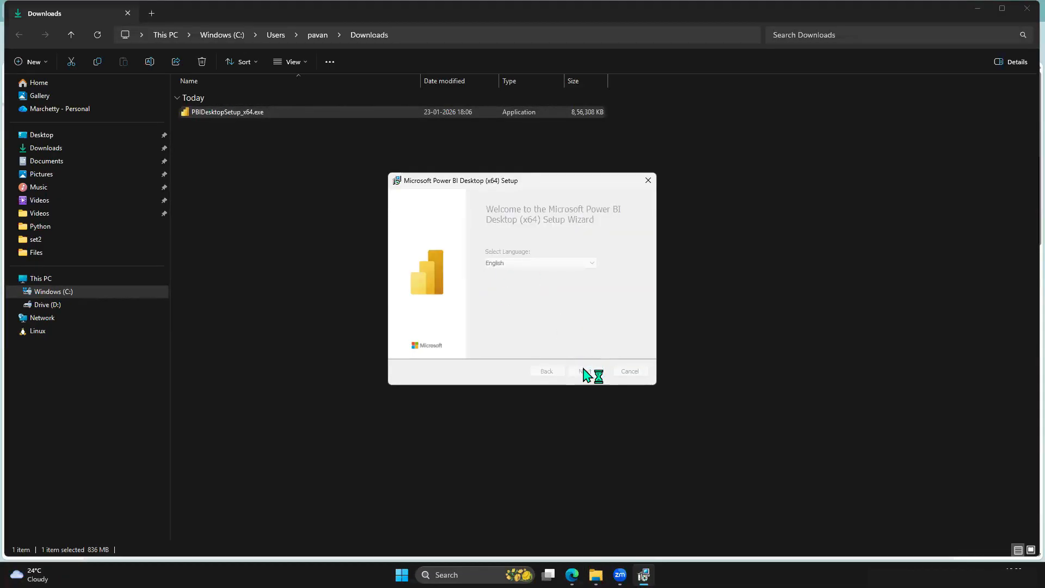
pyautogui.click(580, 374)
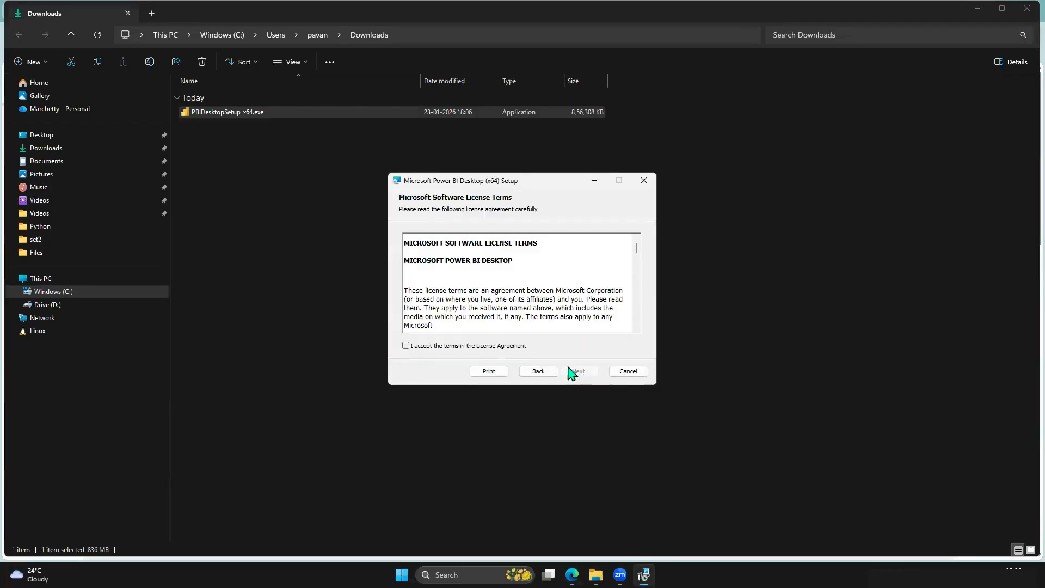
# - Accept the license agreement and keep the destination folder C:\Program Files\Microsoft Power BI Desktop\
pyautogui.click(487, 347)
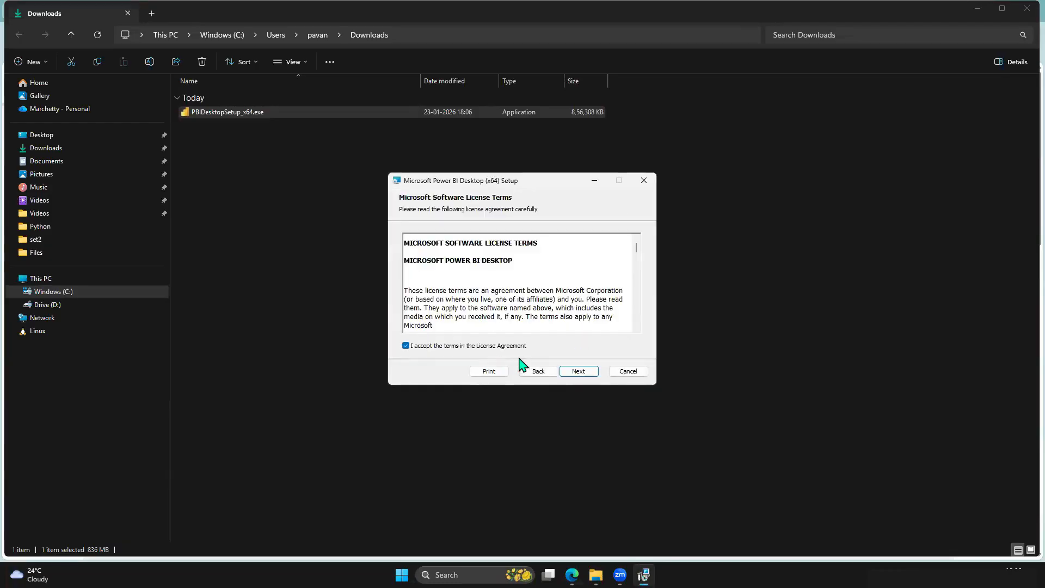
pyautogui.click(574, 375)
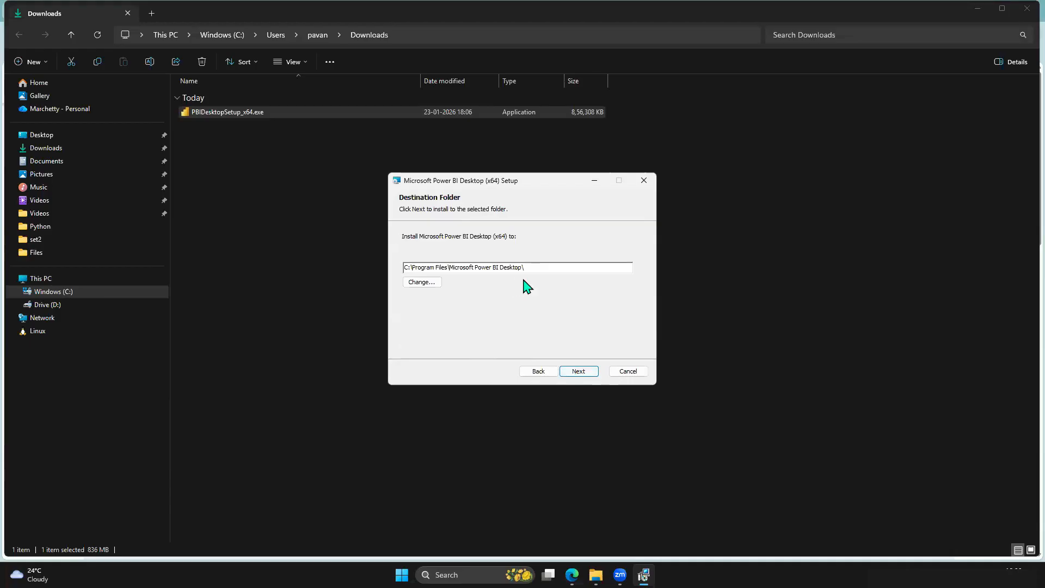
pyautogui.click(577, 369)
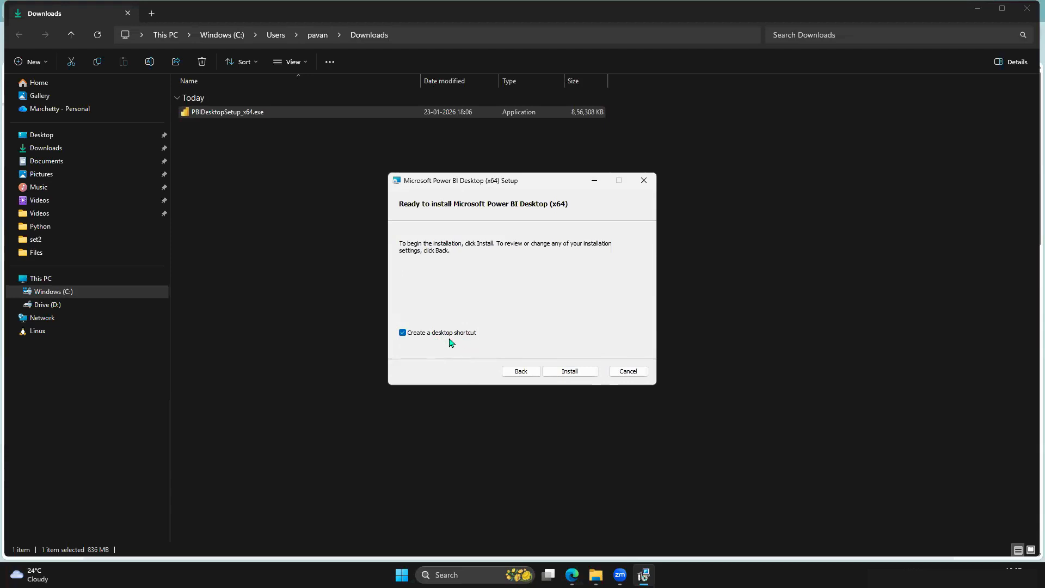
# - Install Power BI Desktop with a desktop shortcut and finish the setup with the launch option enabled
pyautogui.click(560, 373)
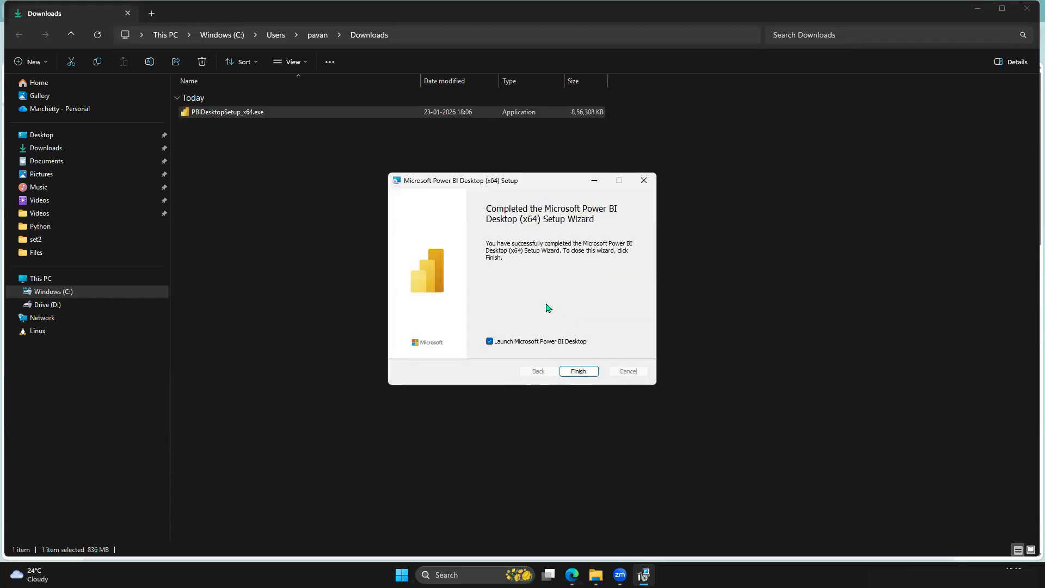
pyautogui.click(573, 372)
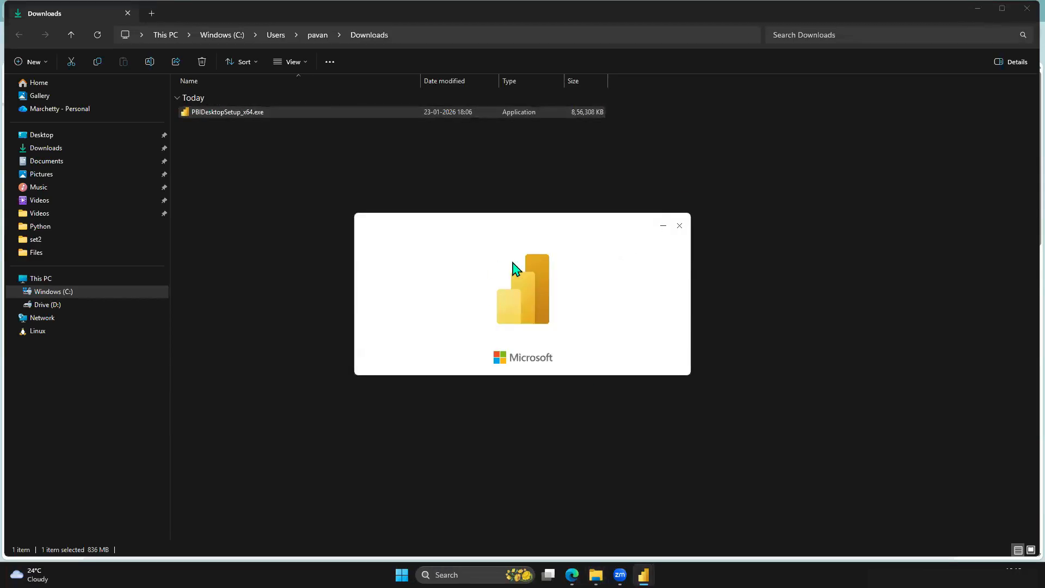
# - Look up the installed Power BI Desktop app in Windows search and return to its start page
pyautogui.click(445, 573)
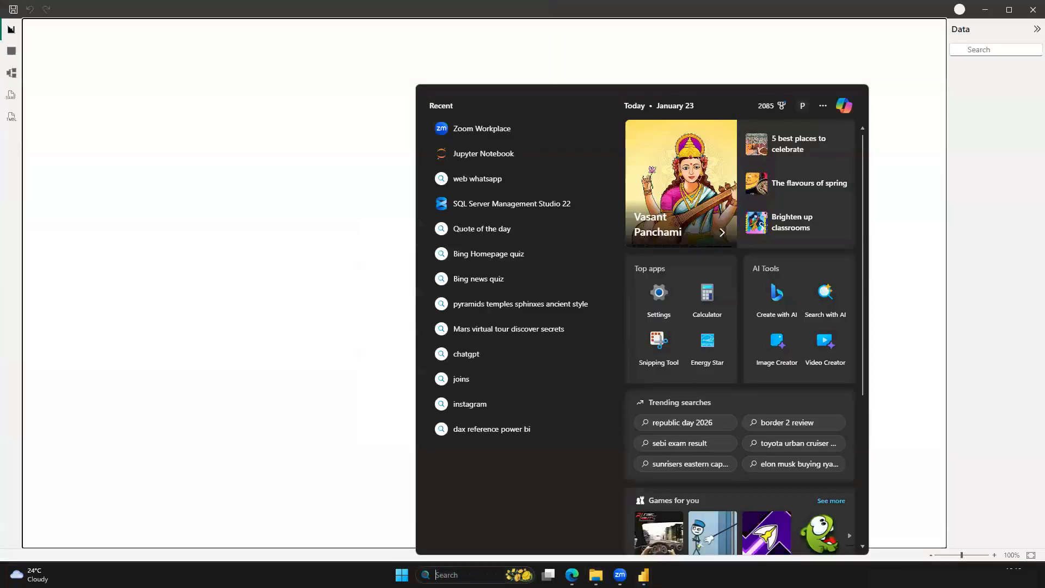
pyautogui.write('Power')
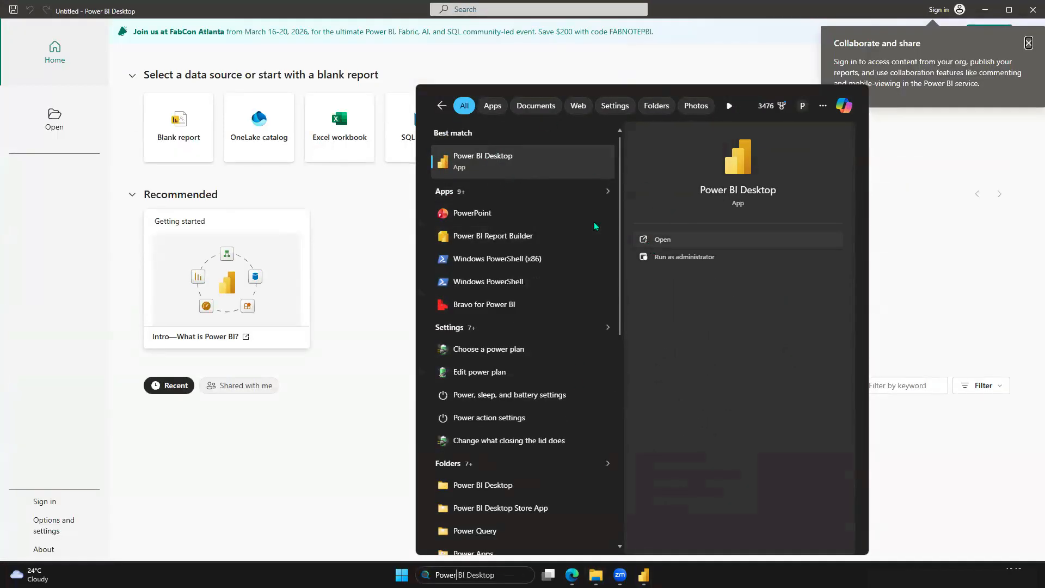
pyautogui.click(376, 224)
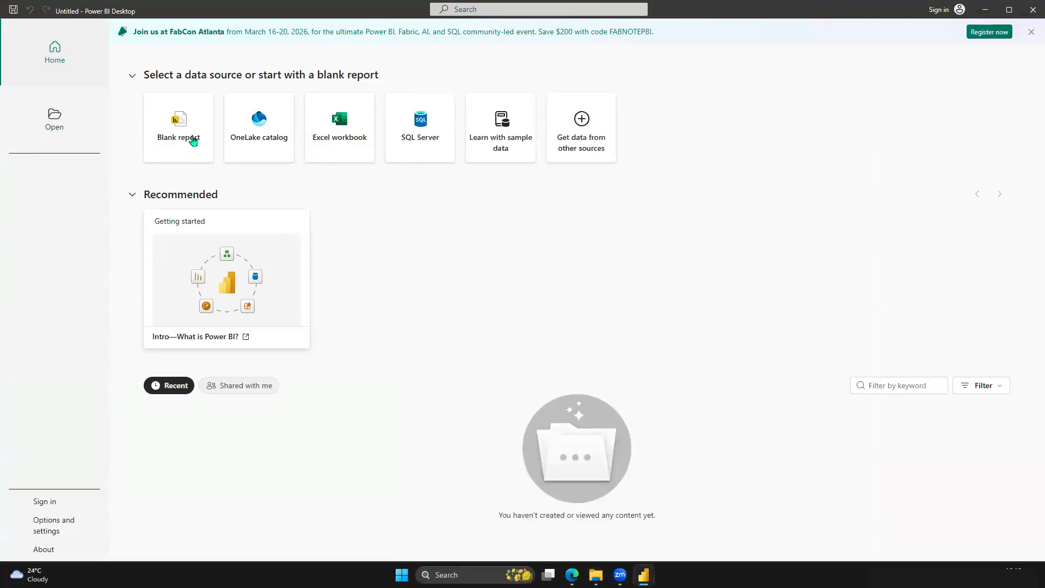
# - Create a blank report and dismiss the dark mode announcement
pyautogui.click(195, 134)
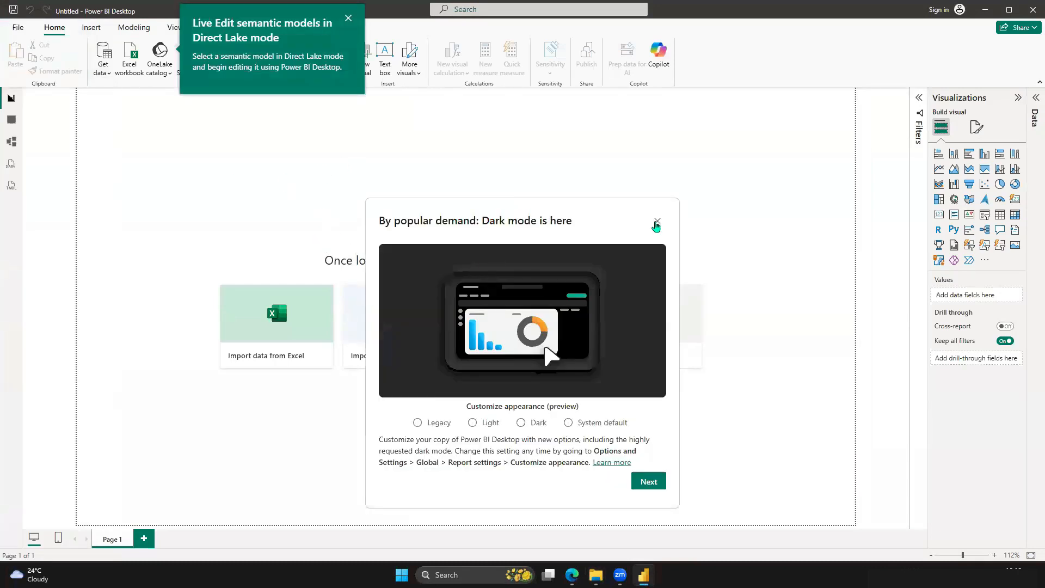
pyautogui.click(658, 221)
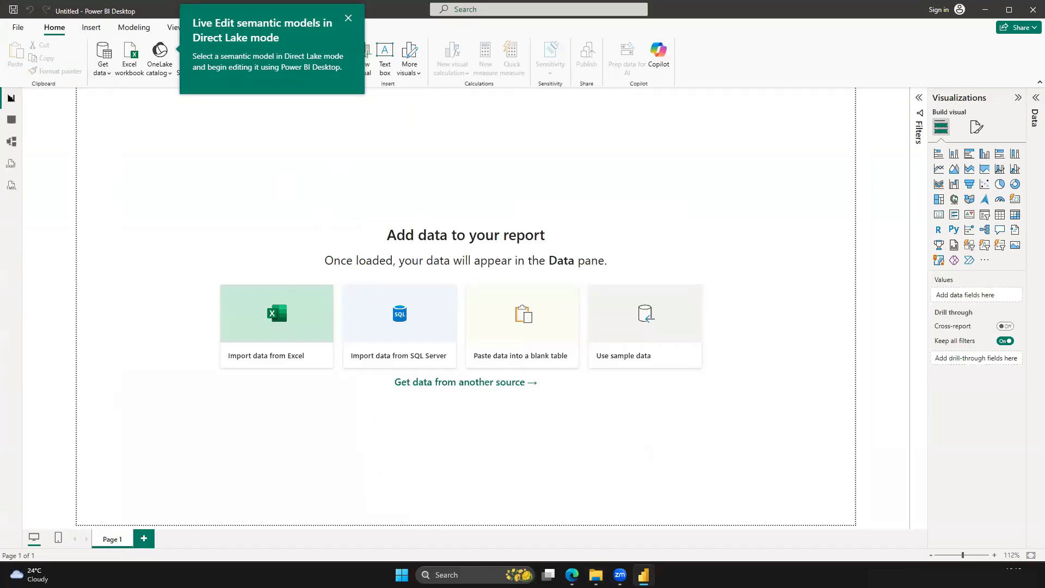
# - Find the Microsoft Store through Windows search and open it
pyautogui.press('super')
pyautogui.write('micros')
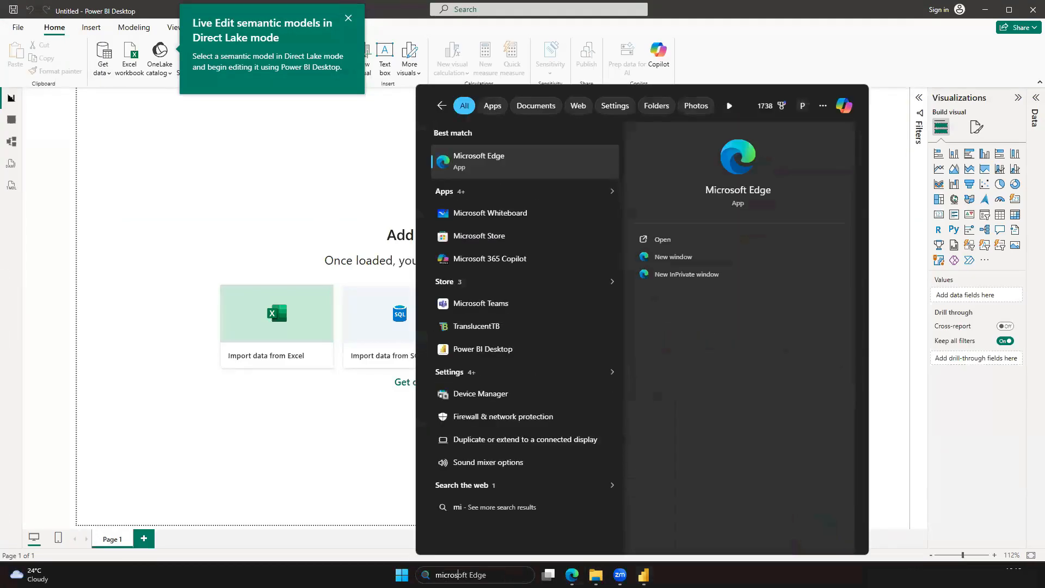
pyautogui.press('Return')
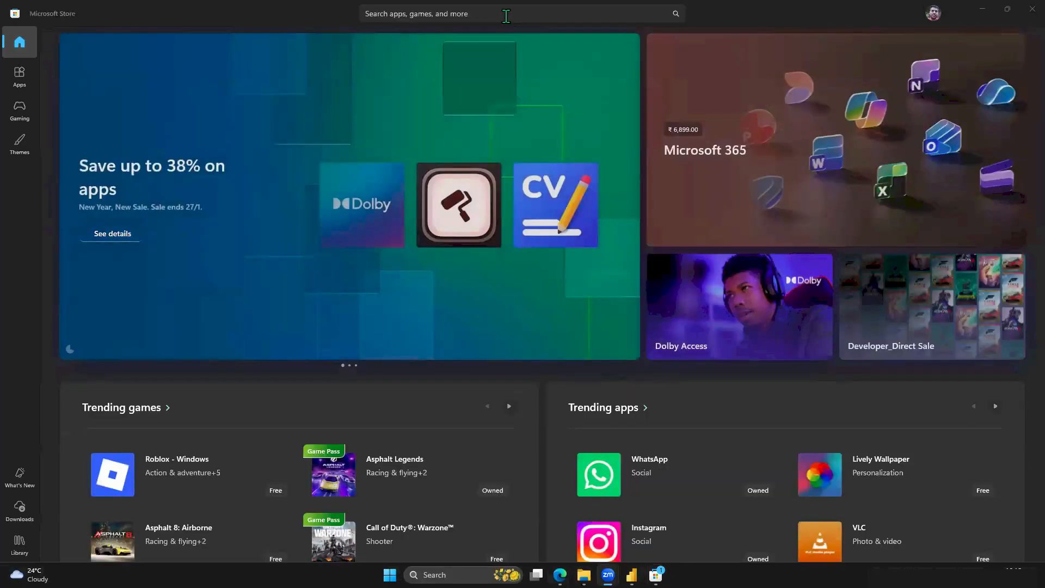
# - Search the Microsoft Store for "power bi desktop" and install the Power BI Desktop app
pyautogui.click(506, 15)
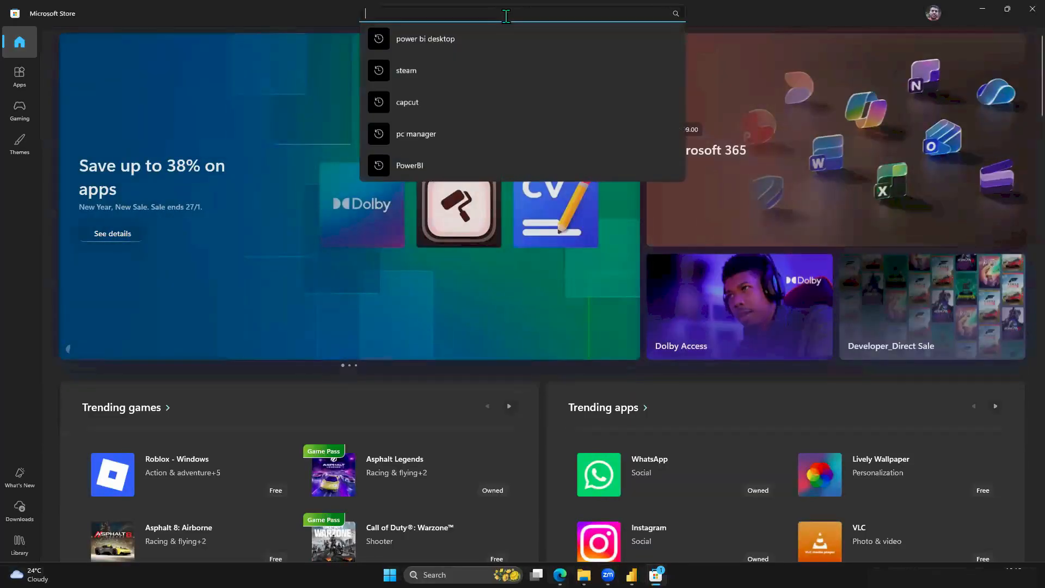
pyautogui.click(488, 37)
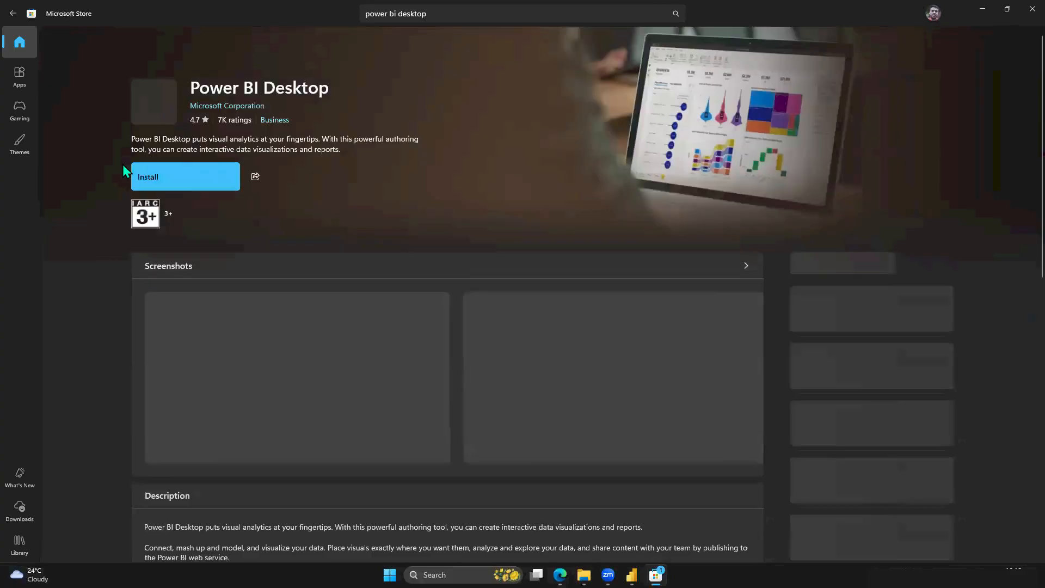
pyautogui.click(155, 174)
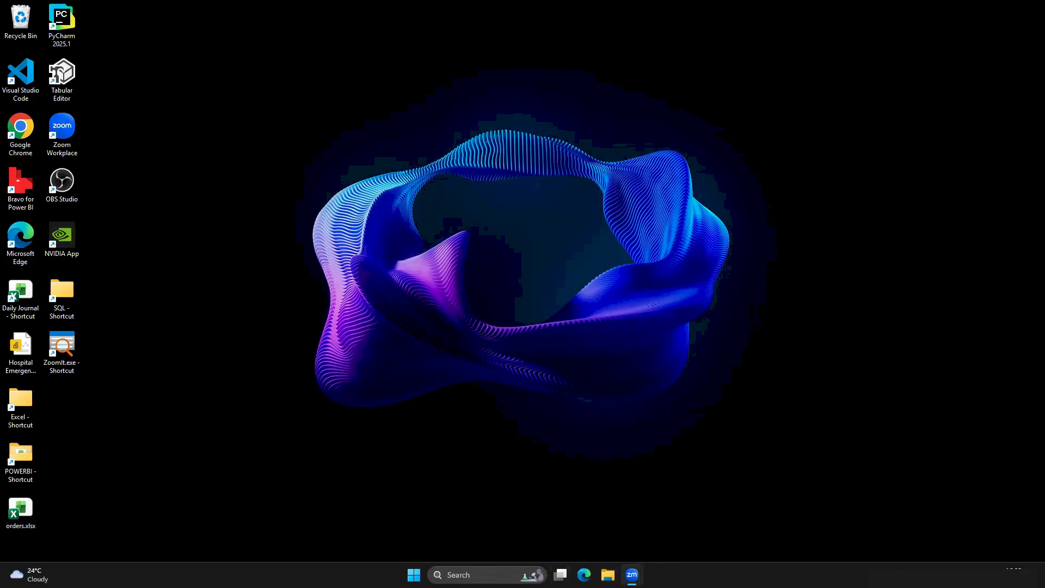
# - Find Power BI Desktop through Windows search, open it and maximize its window
pyautogui.click(479, 575)
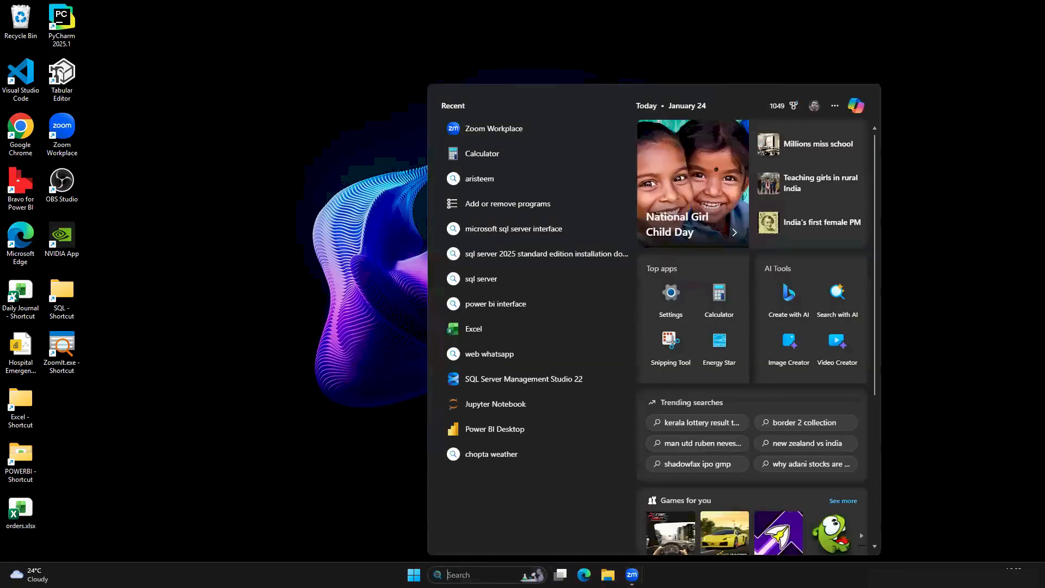
pyautogui.write('power bi')
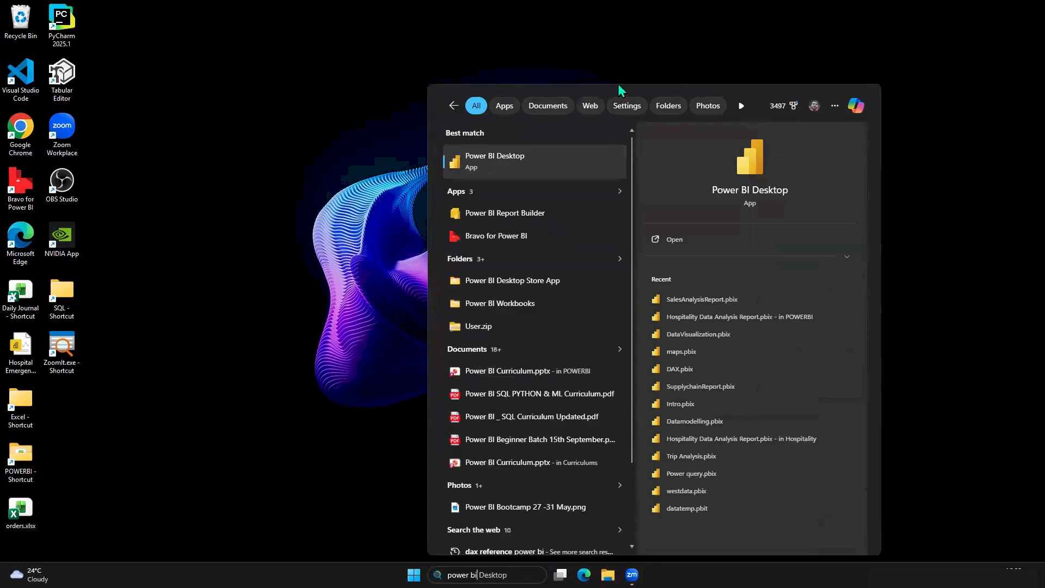
pyautogui.click(664, 239)
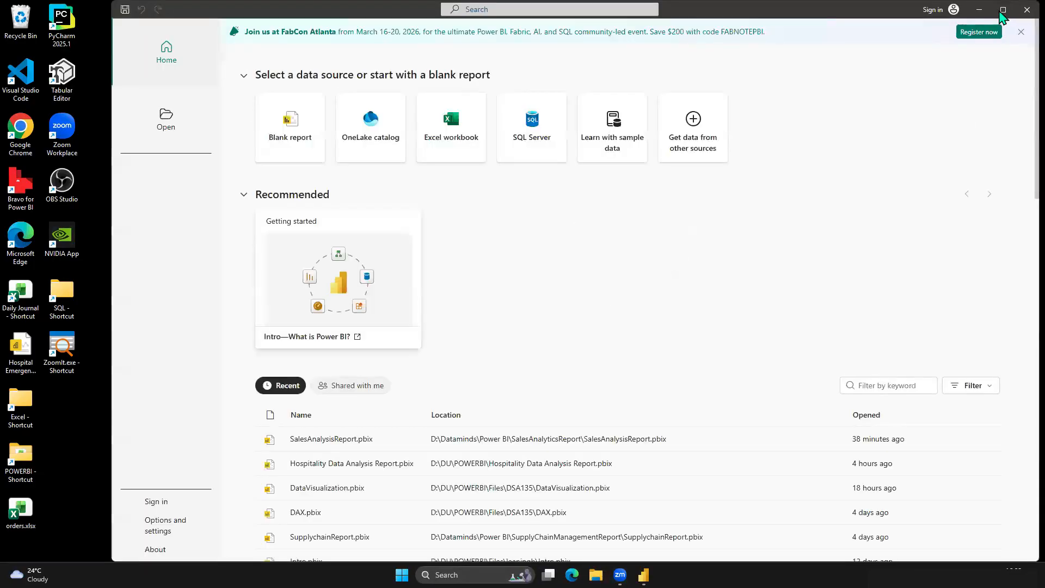
pyautogui.click(1003, 10)
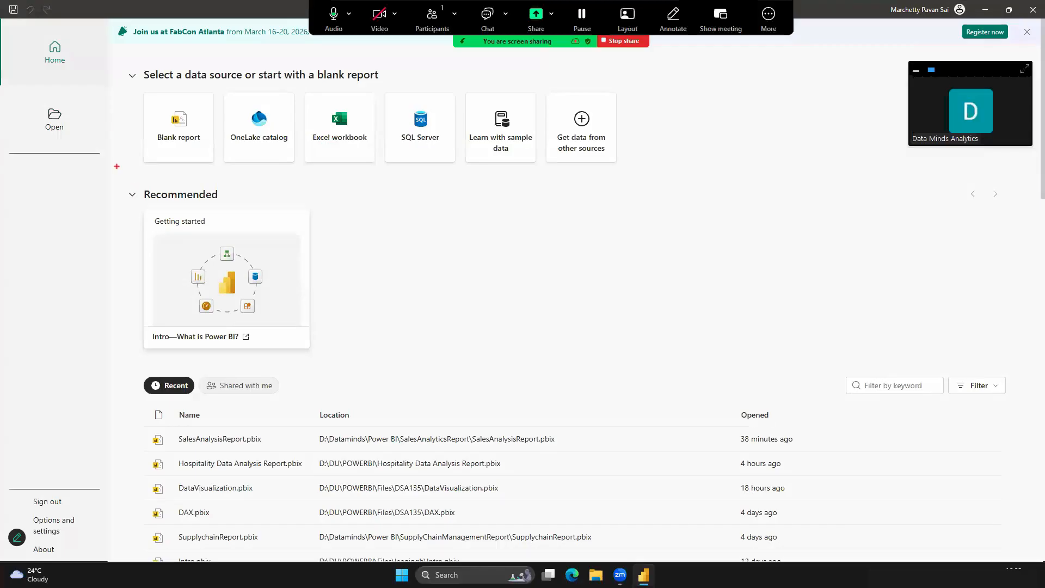
pyautogui.moveTo(7, 4); pyautogui.dragTo(43, 29)
pyautogui.moveTo(36, 34)
pyautogui.mouseDown()
pyautogui.moveTo(75, 76)
pyautogui.moveTo(427, 198)
pyautogui.moveTo(604, 215)
pyautogui.moveTo(638, 176)
pyautogui.mouseUp()
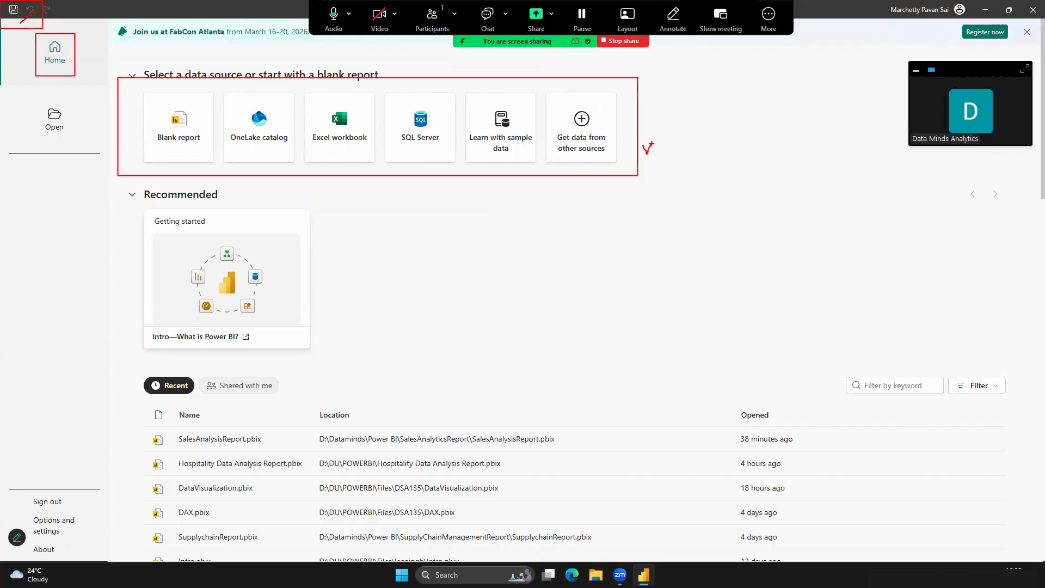
pyautogui.moveTo(143, 209); pyautogui.dragTo(276, 347)
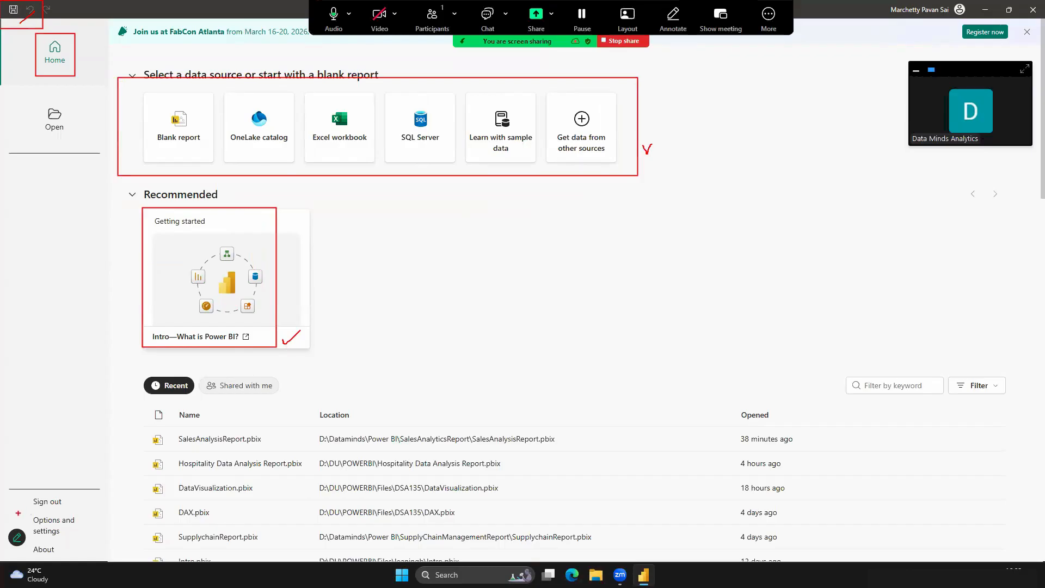
pyautogui.moveTo(18, 513)
pyautogui.mouseDown()
pyautogui.moveTo(93, 537)
pyautogui.moveTo(106, 525)
pyautogui.mouseUp()
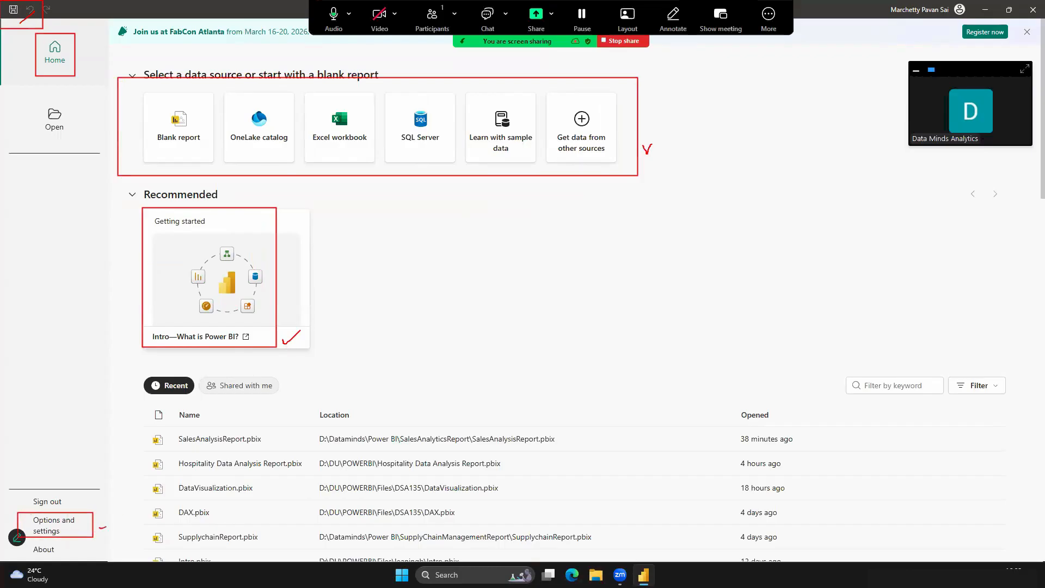
pyautogui.moveTo(883, 1); pyautogui.dragTo(969, 28)
pyautogui.moveTo(899, 46); pyautogui.dragTo(916, 32)
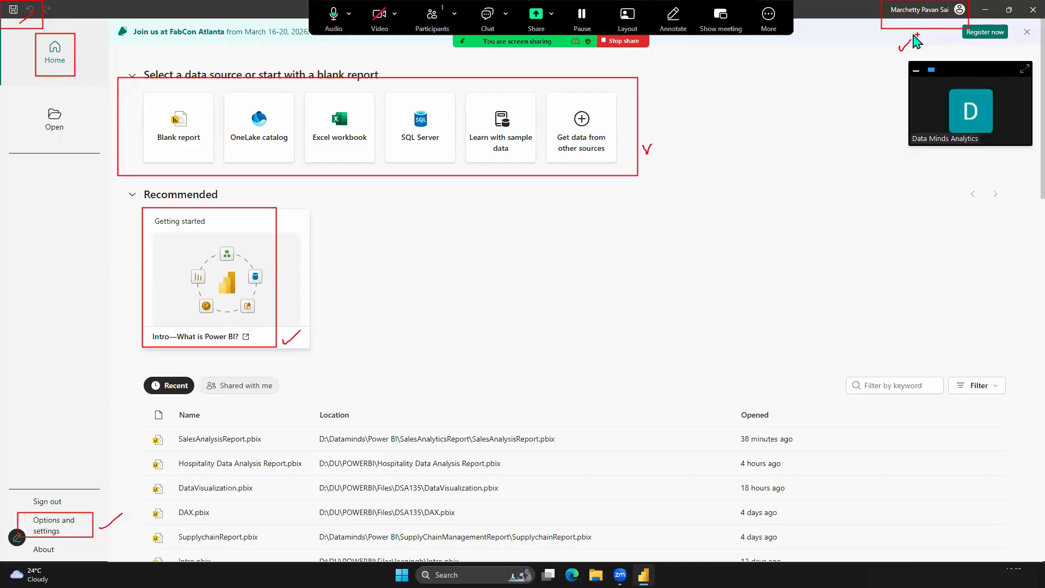
pyautogui.press('Escape')
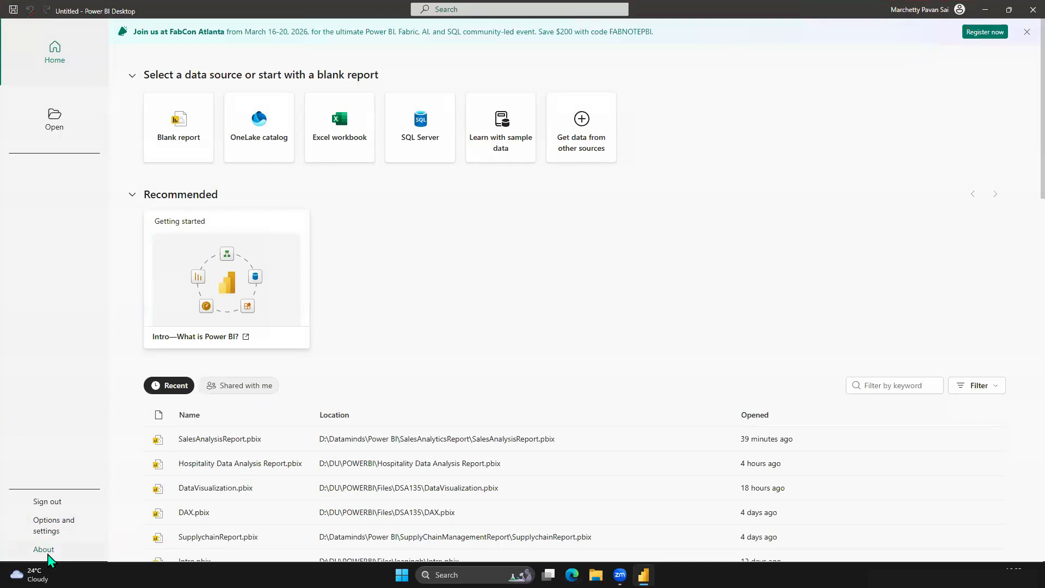
# - Open the About information of Power BI Desktop to check the installed version
pyautogui.click(68, 549)
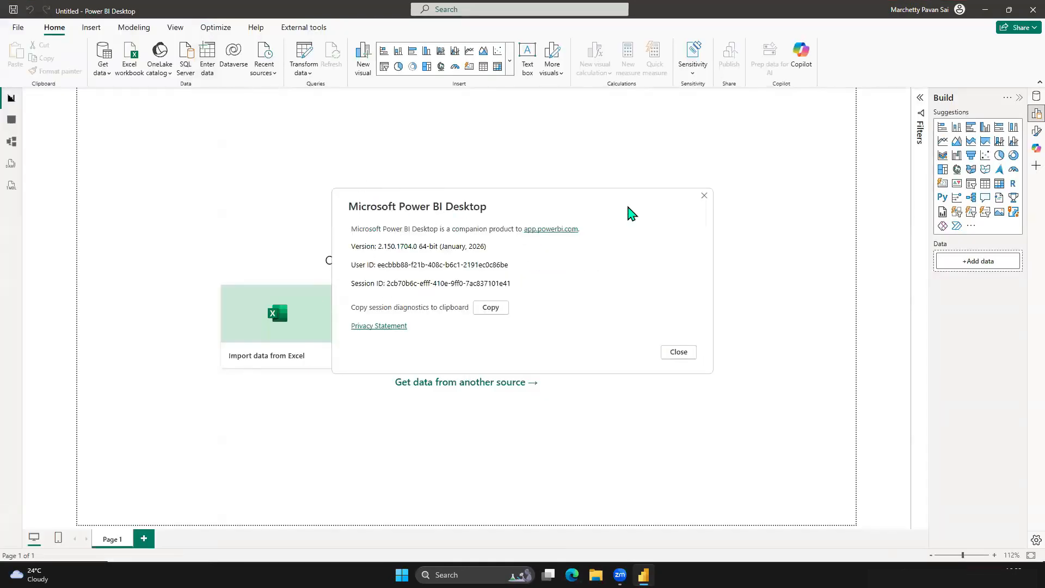
# - Close the version information and create a new blank report
pyautogui.click(704, 200)
pyautogui.click(18, 27)
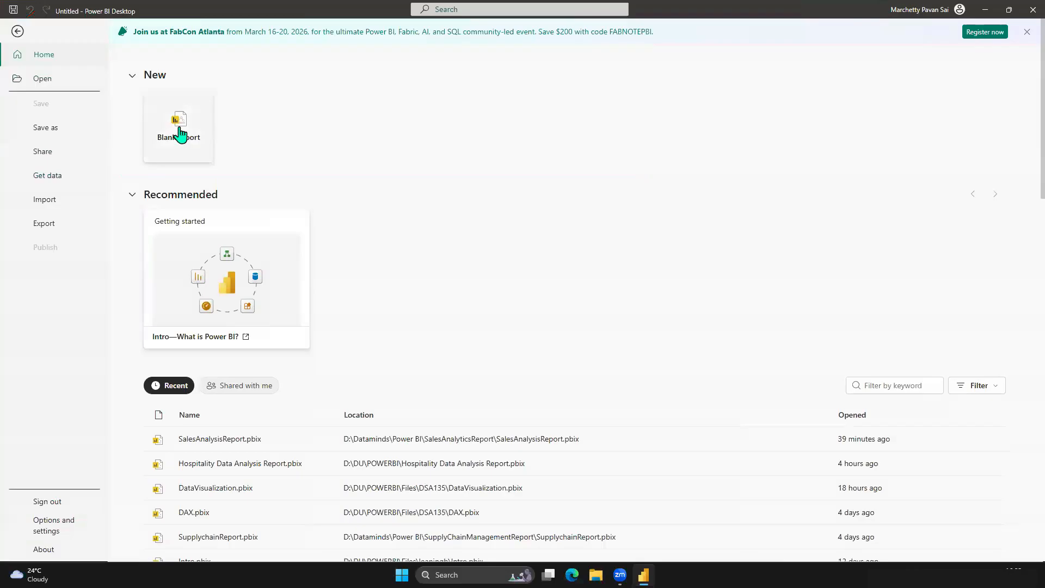
pyautogui.click(180, 135)
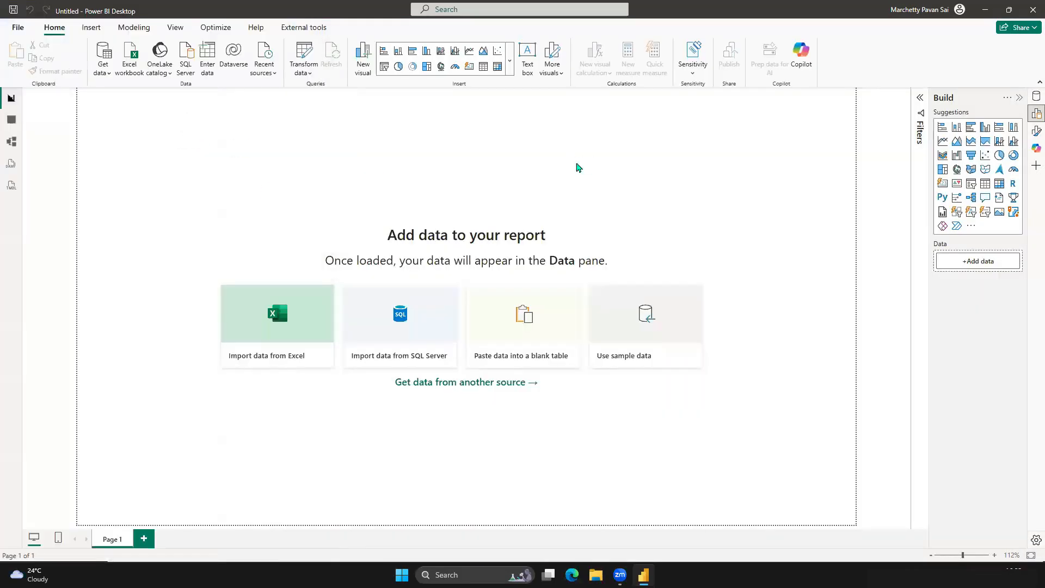
pyautogui.click(679, 225)
pyautogui.click(17, 27)
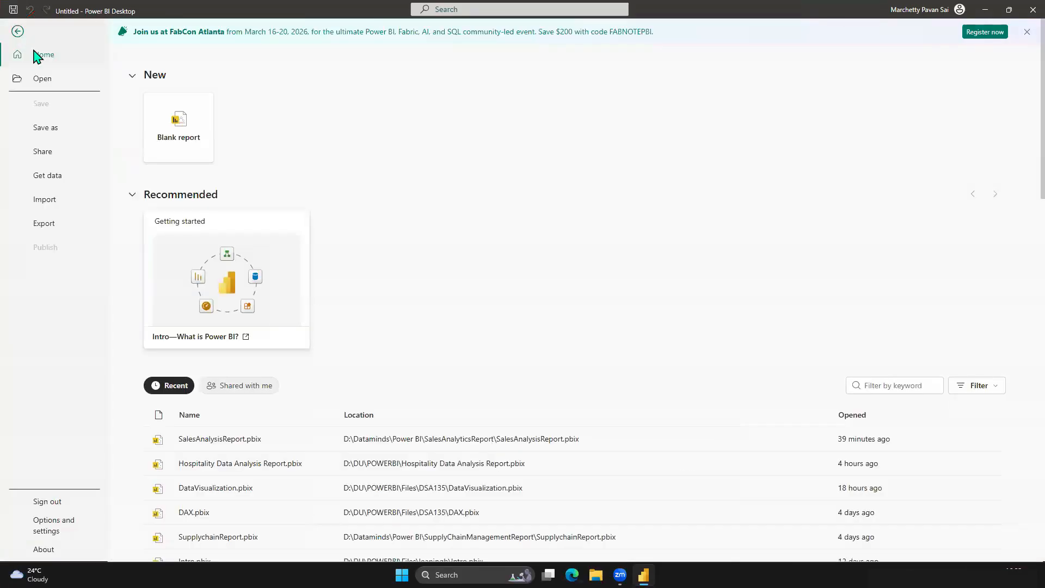
pyautogui.click(19, 34)
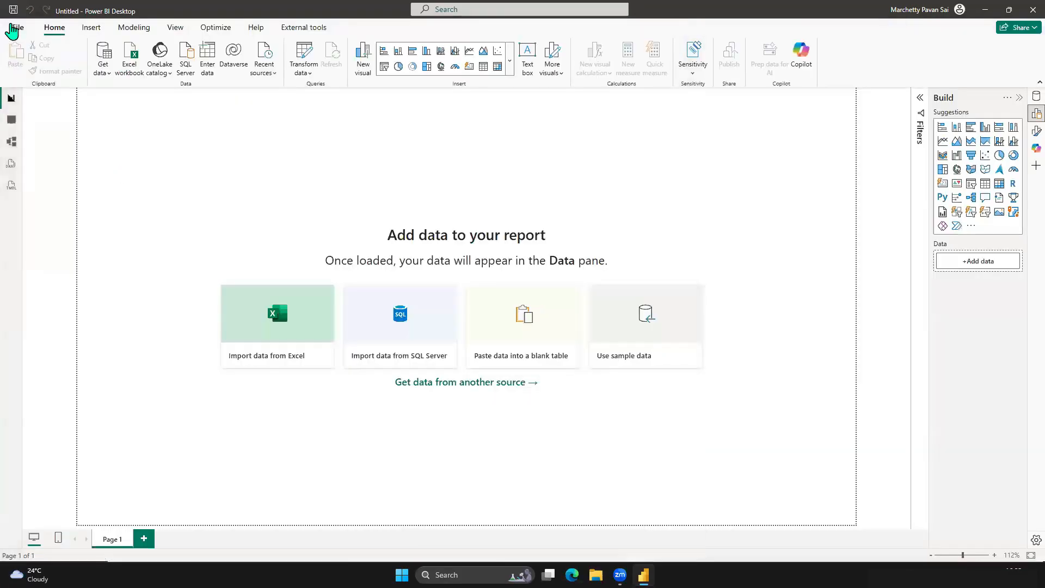
# - Save the report on this device in the Downloads folder with the file name Introduction and return to the report canvas
pyautogui.click(16, 30)
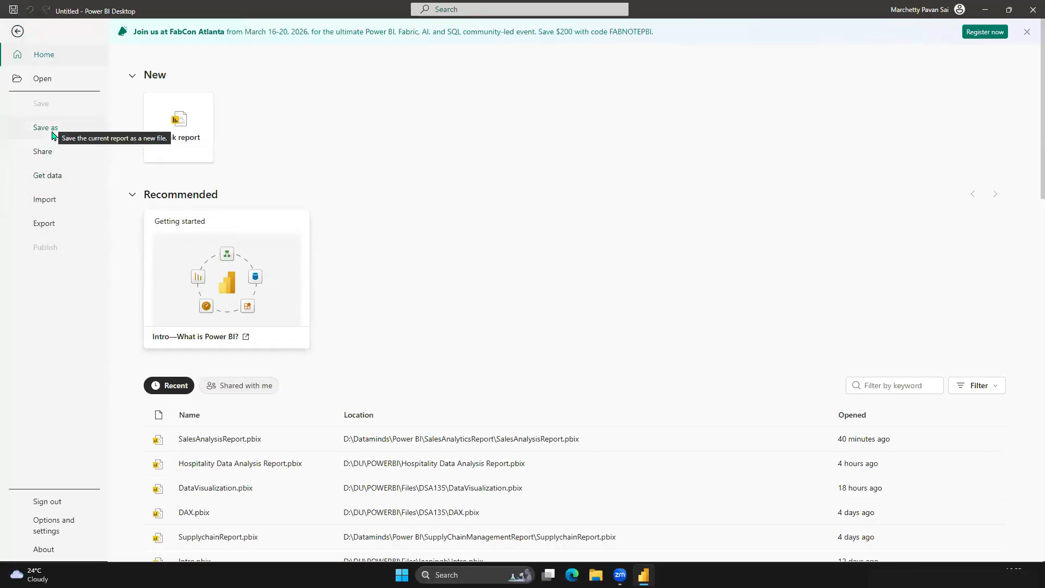
pyautogui.click(53, 133)
pyautogui.click(161, 197)
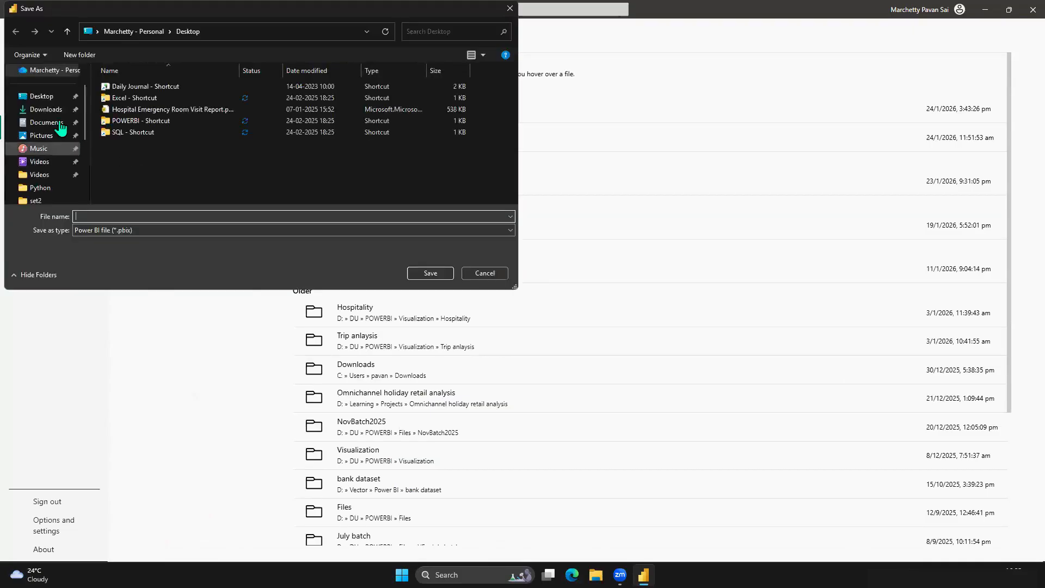
pyautogui.click(45, 109)
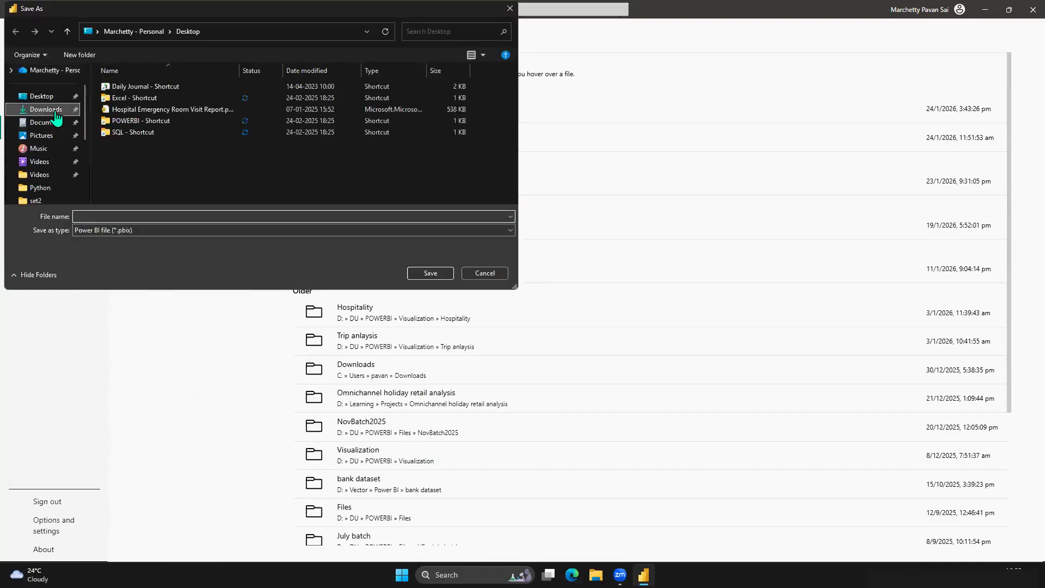
pyautogui.click(117, 216)
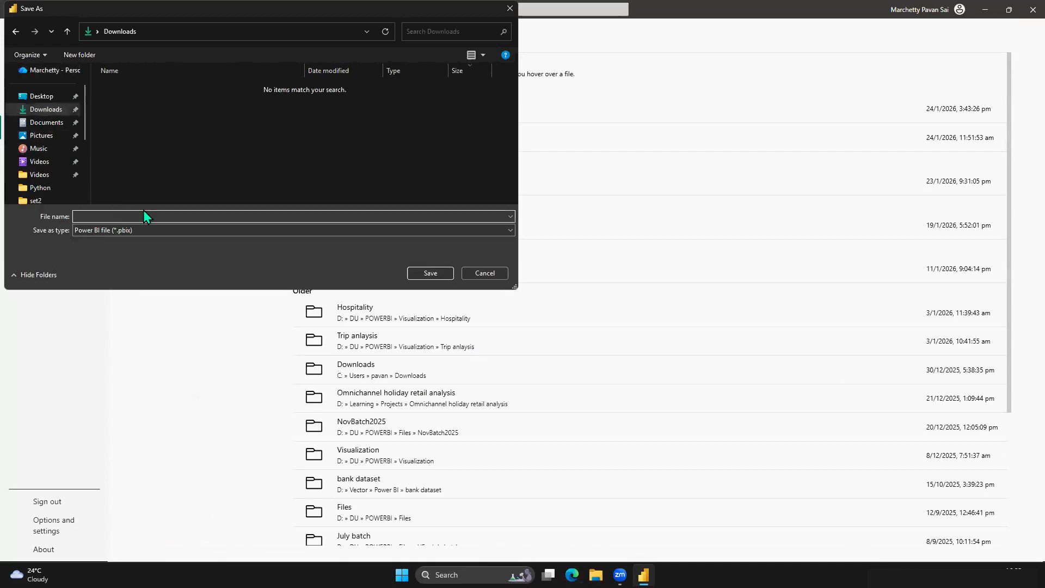
pyautogui.write('Introduction')
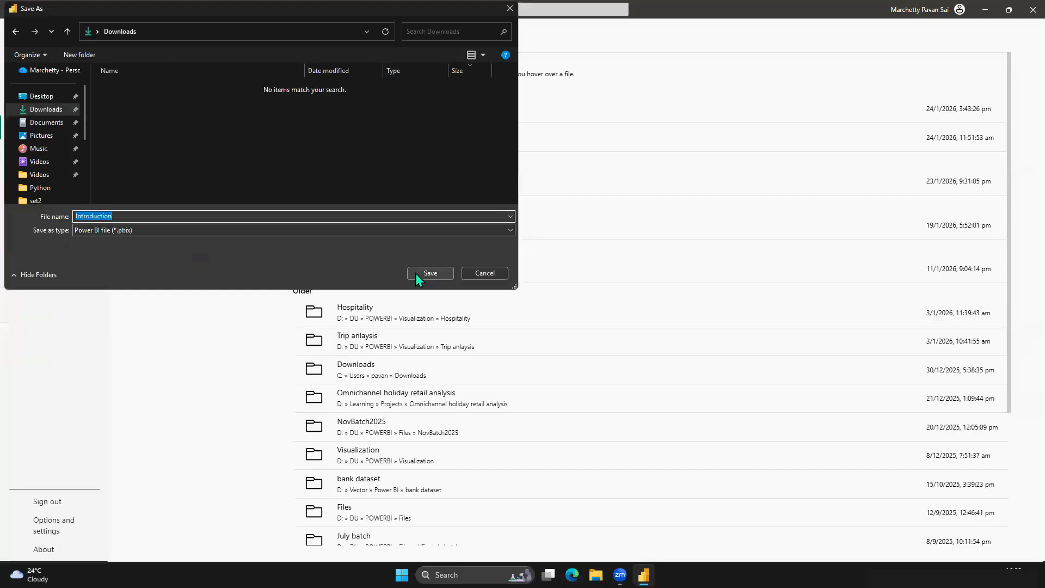
pyautogui.click(416, 273)
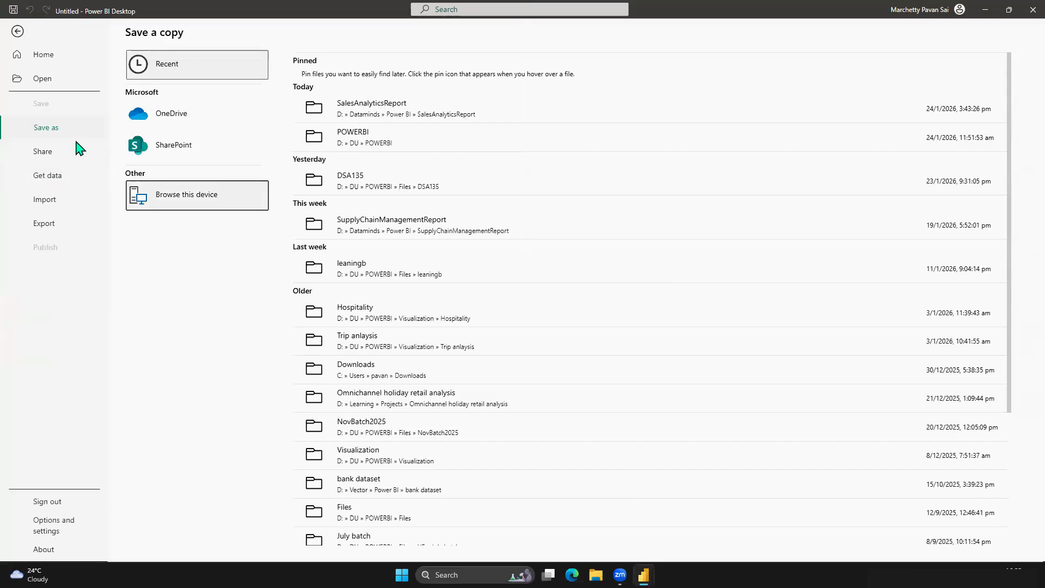
pyautogui.click(18, 32)
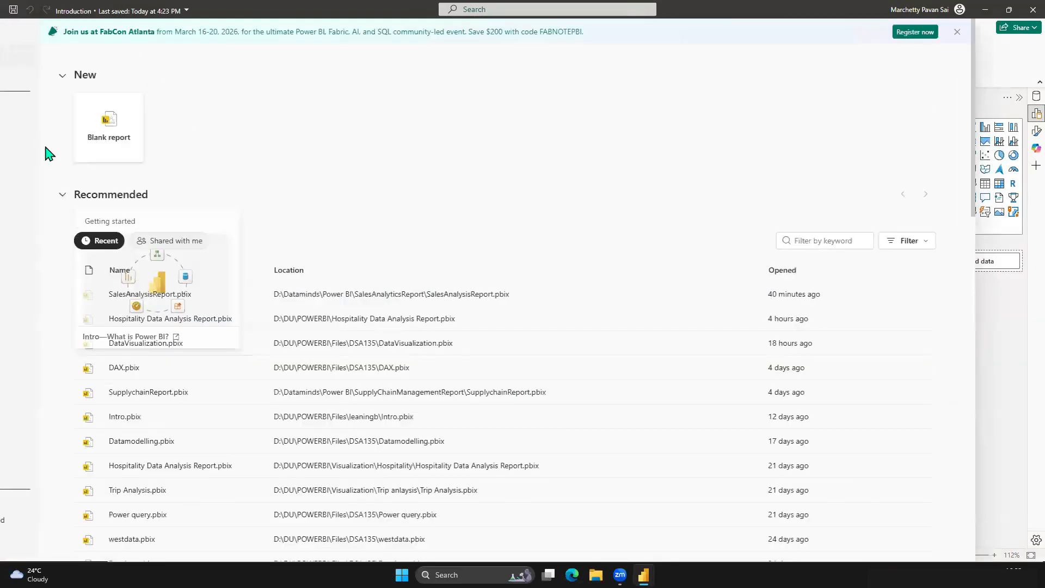
# - Review the sharing, save location, Get data, Import and Export options available for the report, and return to the canvas
pyautogui.click(45, 152)
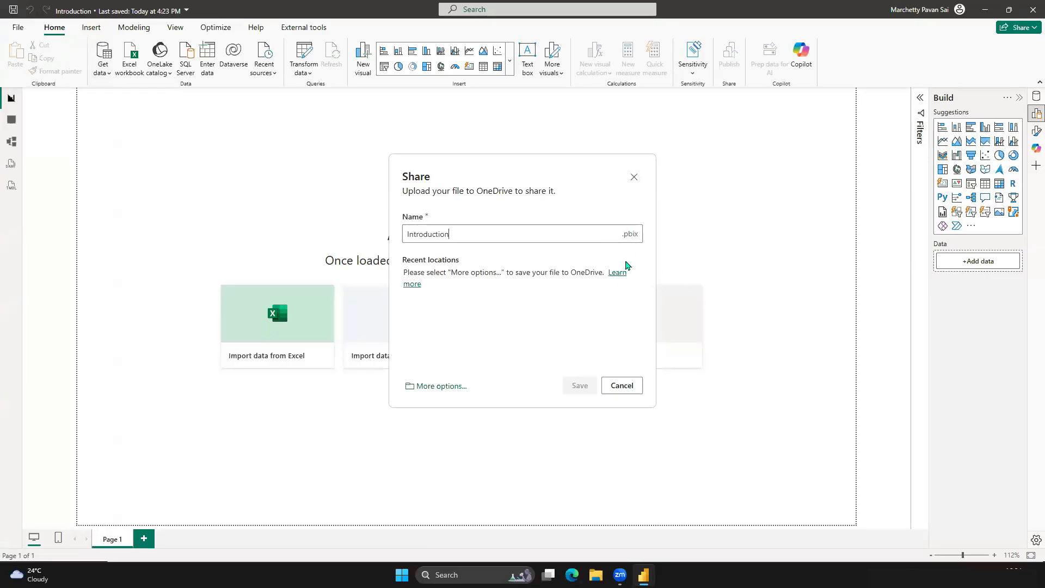
pyautogui.click(438, 387)
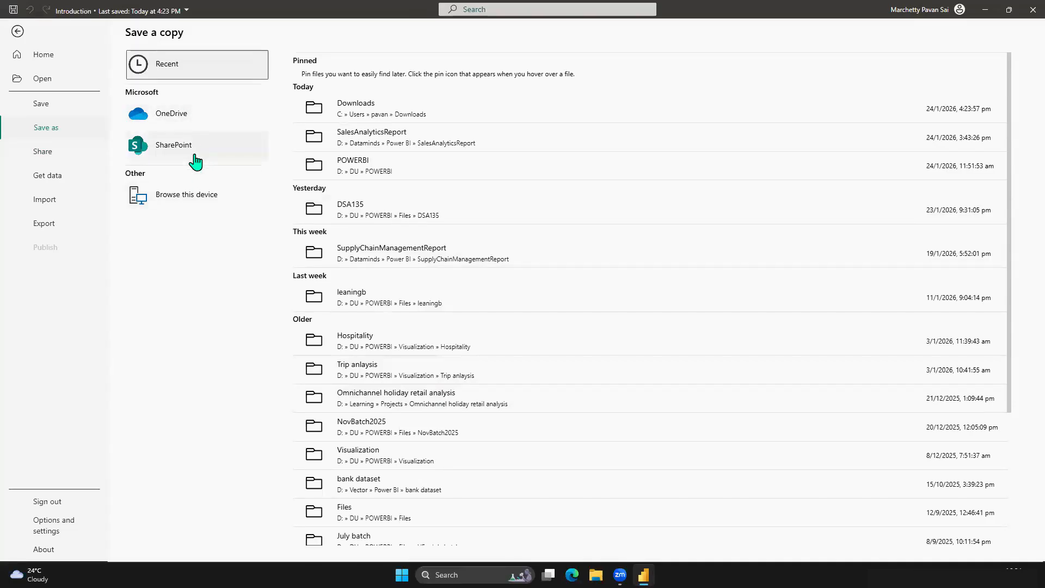
pyautogui.click(60, 175)
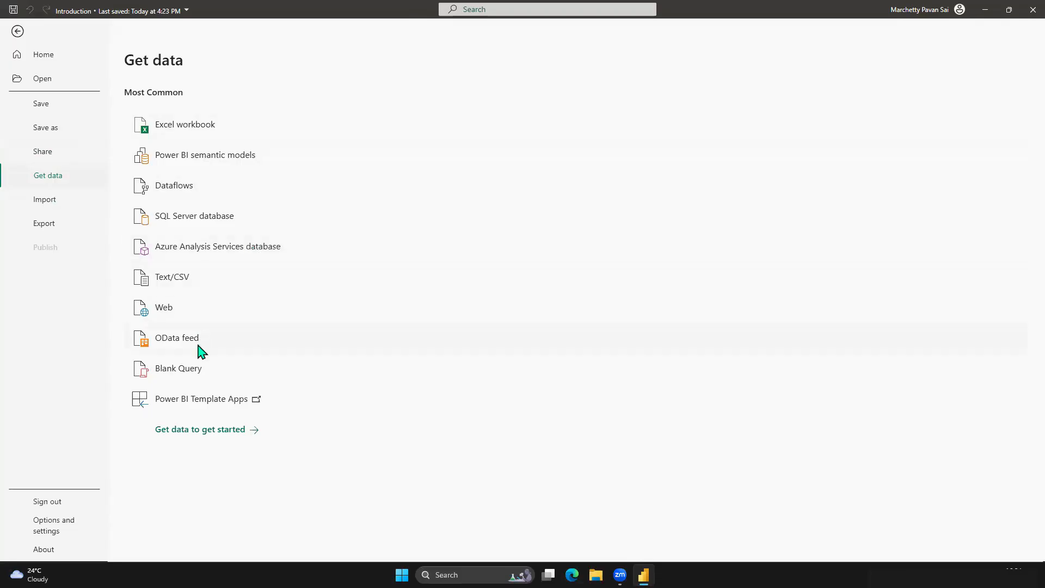
pyautogui.click(64, 204)
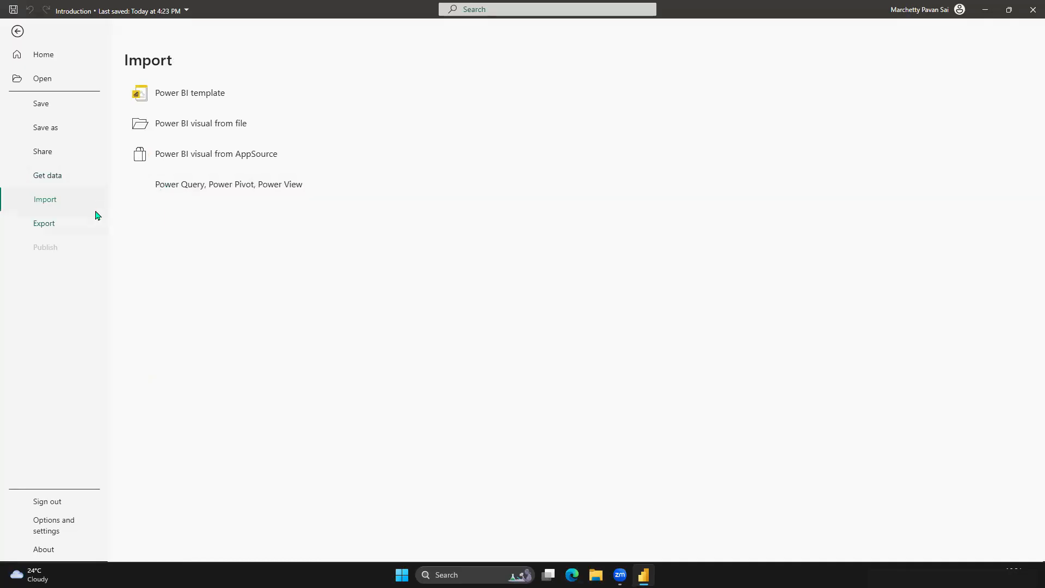
pyautogui.click(63, 223)
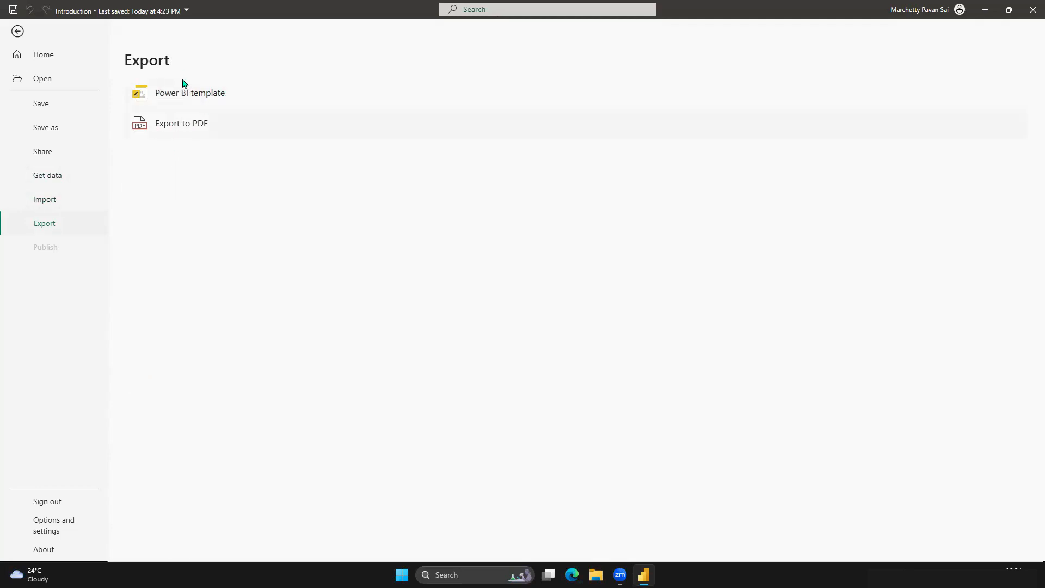
pyautogui.click(18, 33)
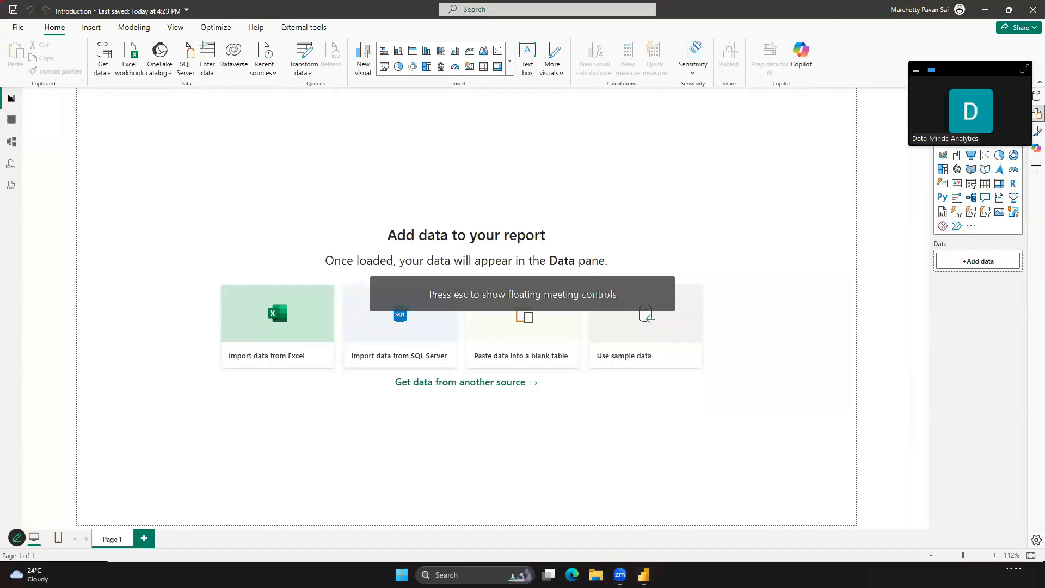
pyautogui.moveTo(64, 13); pyautogui.dragTo(195, 23)
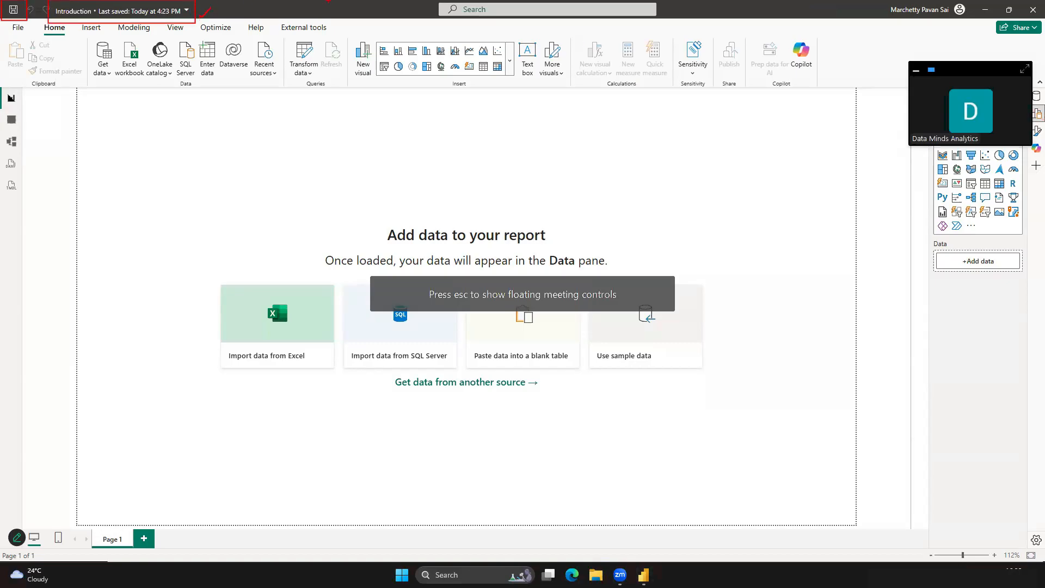
pyautogui.moveTo(416, 1); pyautogui.dragTo(661, 22)
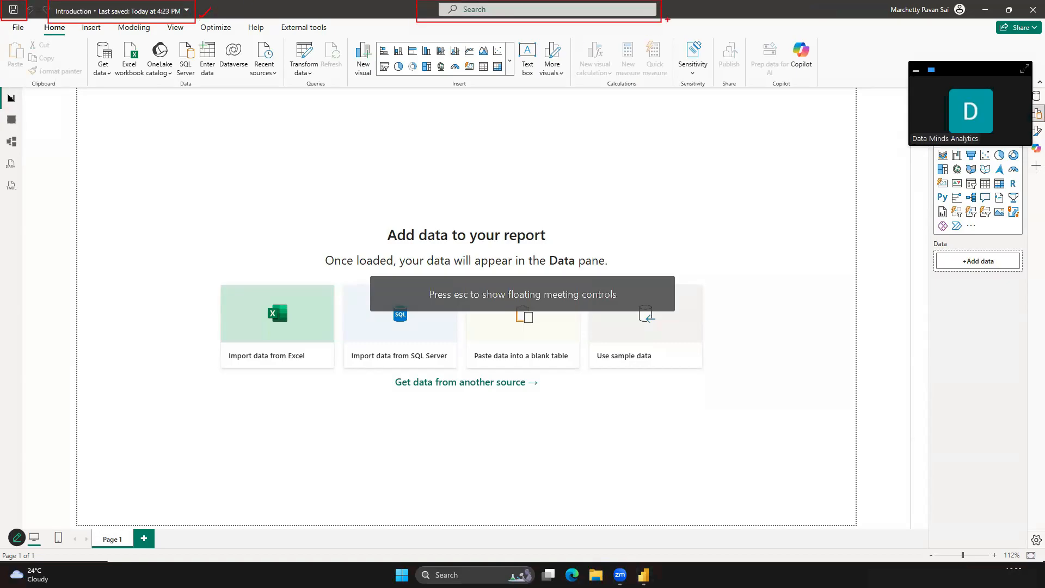
pyautogui.moveTo(879, 0)
pyautogui.mouseDown()
pyautogui.moveTo(983, 32)
pyautogui.moveTo(945, 19)
pyautogui.moveTo(1043, 21)
pyautogui.mouseUp()
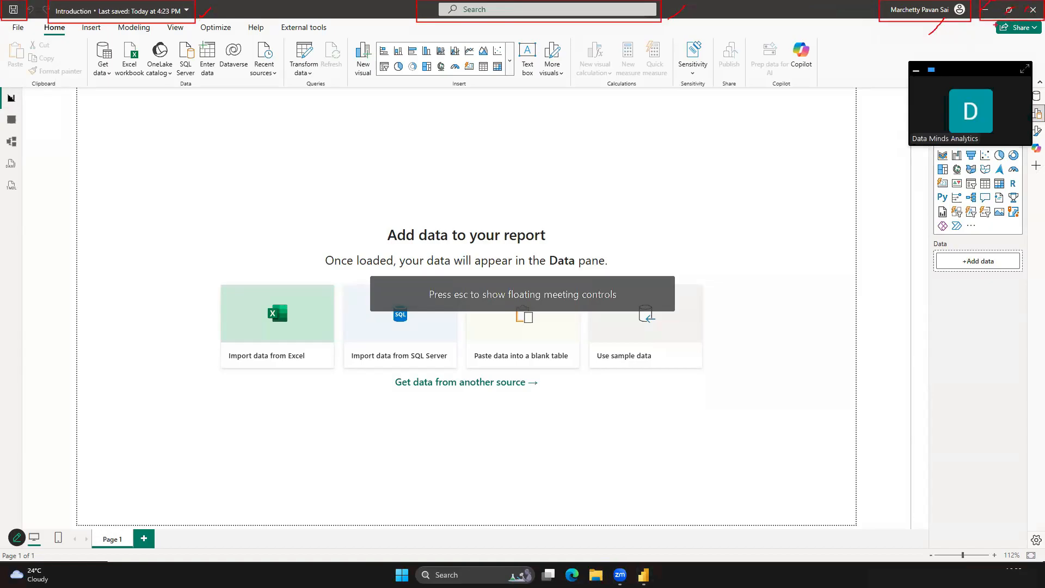
pyautogui.moveTo(986, 16); pyautogui.dragTo(1044, 43)
pyautogui.click(916, 71)
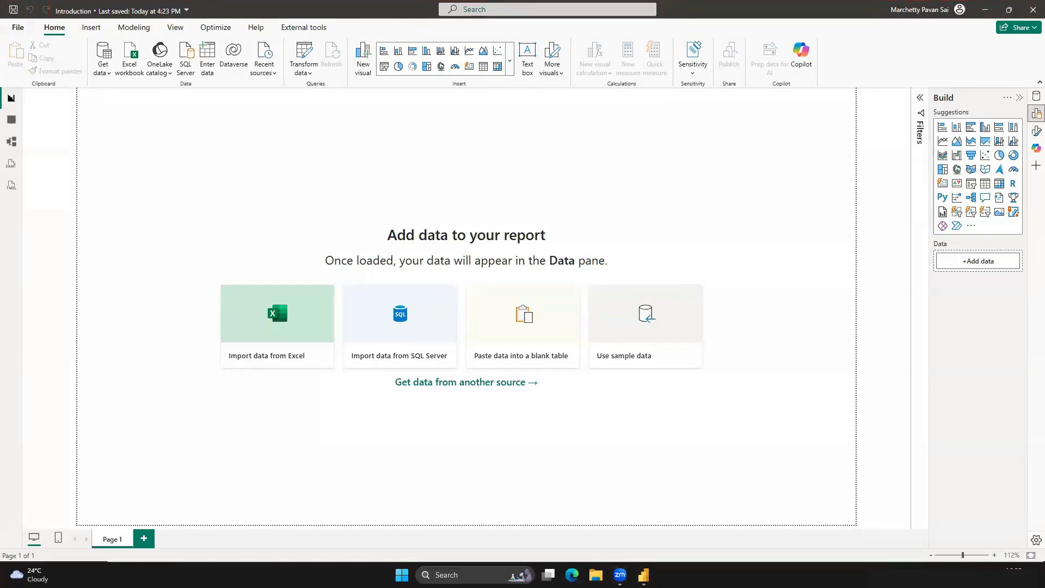
pyautogui.moveTo(3, 20); pyautogui.dragTo(340, 38)
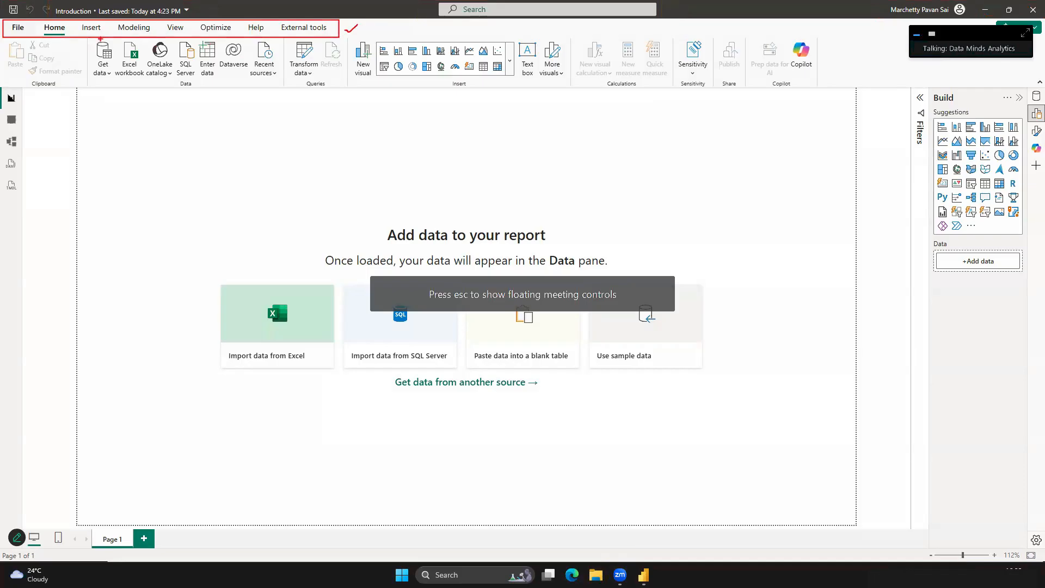
pyautogui.moveTo(2, 20)
pyautogui.mouseDown()
pyautogui.moveTo(1019, 145)
pyautogui.moveTo(1044, 86)
pyautogui.mouseUp()
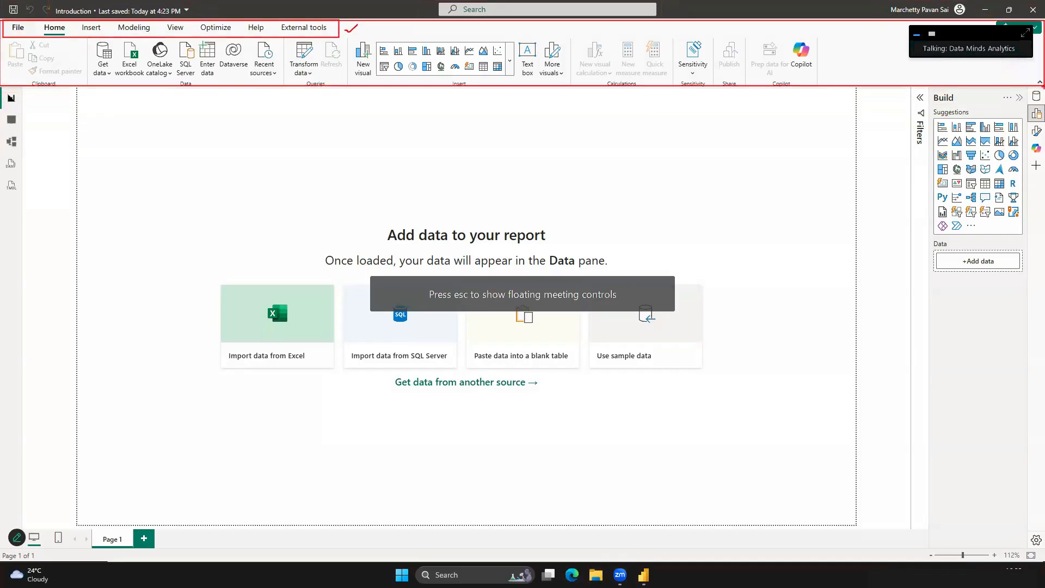
pyautogui.moveTo(844, 54); pyautogui.dragTo(866, 46)
pyautogui.press('Escape')
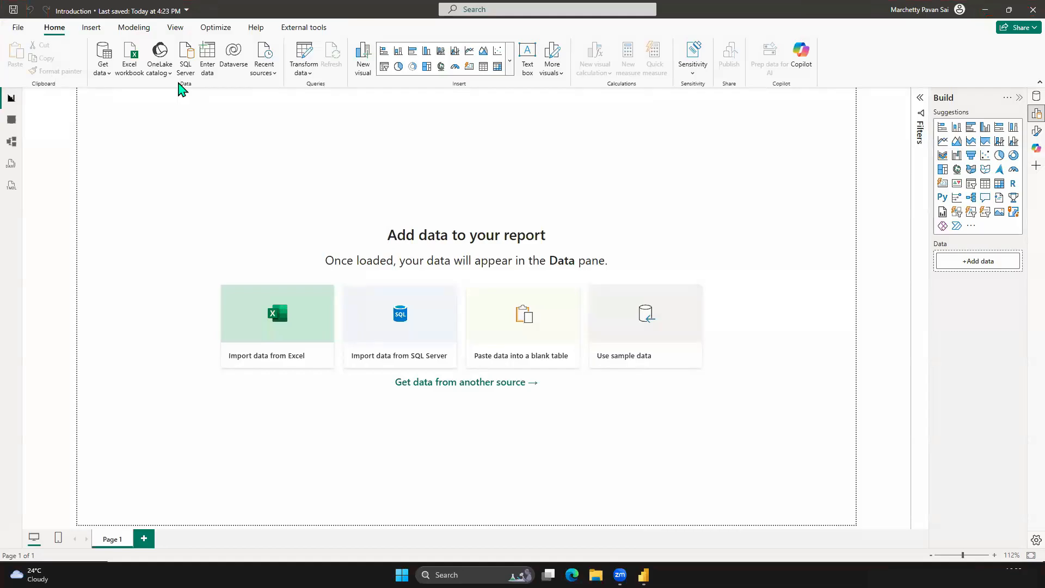
pyautogui.hotkey('ctrl', '2')
pyautogui.moveTo(5, 36); pyautogui.dragTo(85, 83)
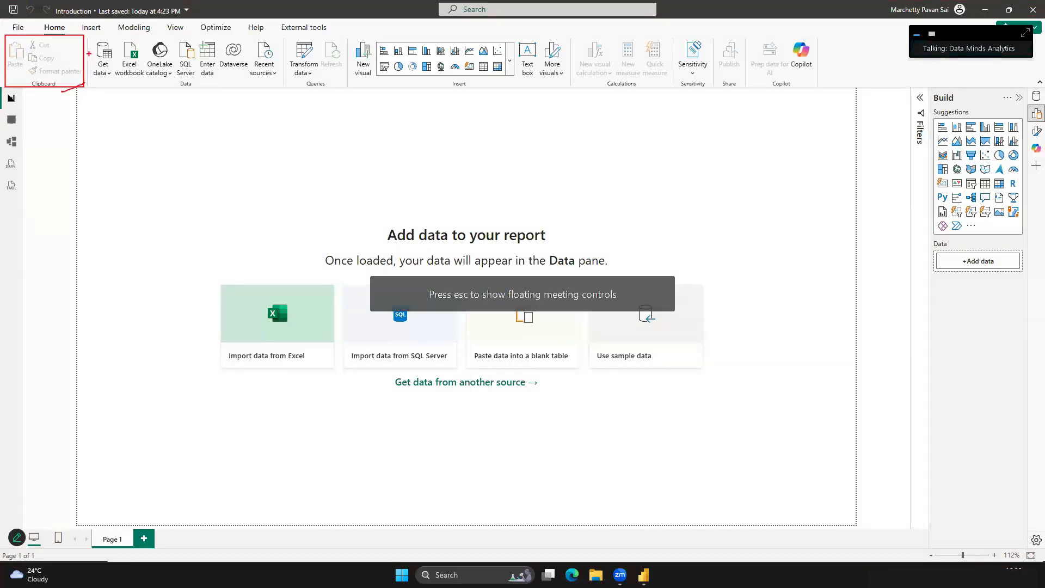
pyautogui.moveTo(89, 35)
pyautogui.mouseDown()
pyautogui.moveTo(286, 80)
pyautogui.moveTo(281, 89)
pyautogui.mouseUp()
pyautogui.moveTo(201, 99); pyautogui.dragTo(221, 85)
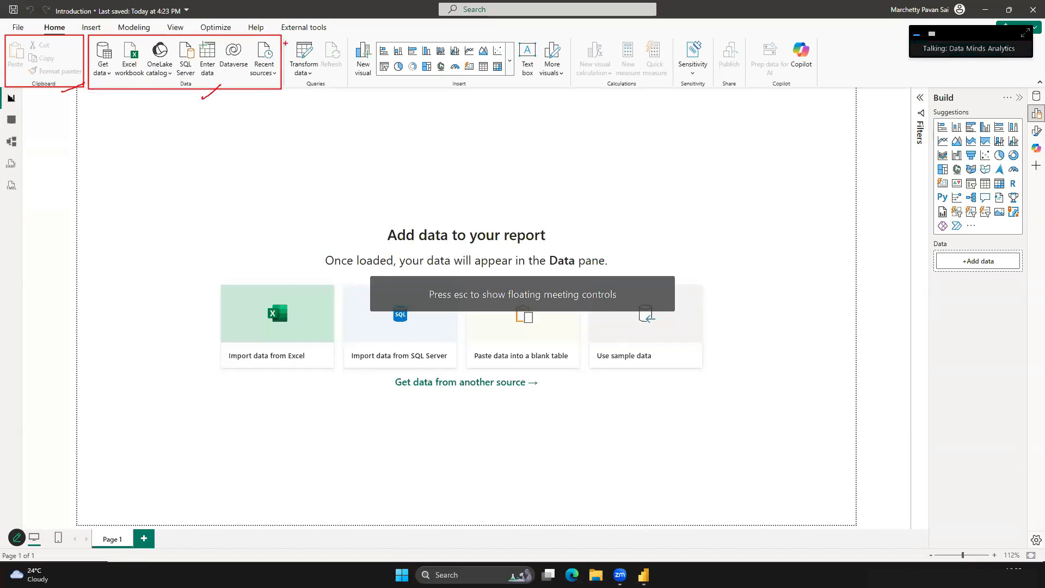
pyautogui.moveTo(283, 36); pyautogui.dragTo(329, 85)
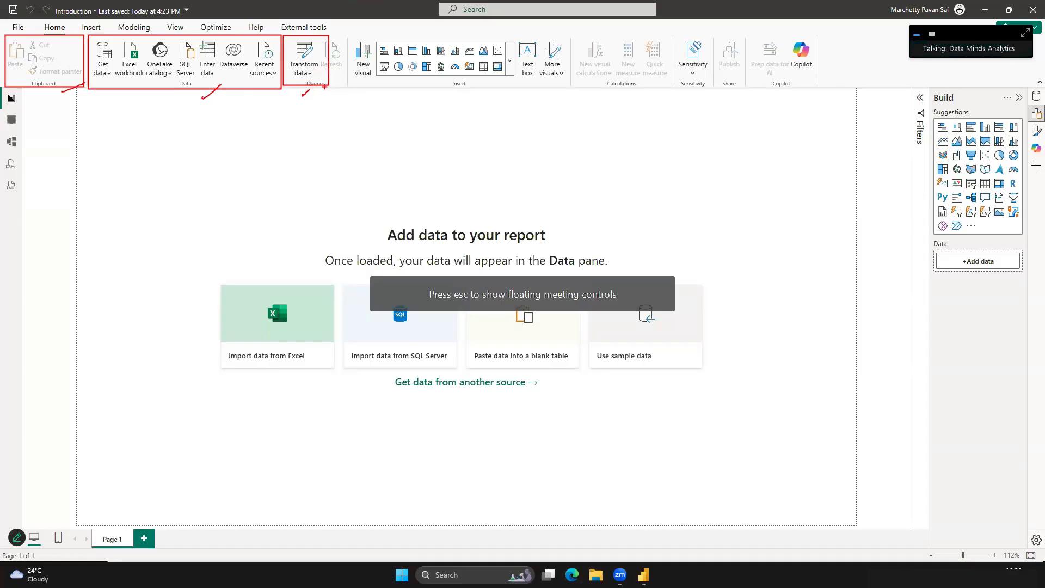
pyautogui.moveTo(349, 38)
pyautogui.mouseDown()
pyautogui.moveTo(538, 94)
pyautogui.moveTo(568, 90)
pyautogui.mouseUp()
pyautogui.moveTo(482, 93); pyautogui.dragTo(496, 89)
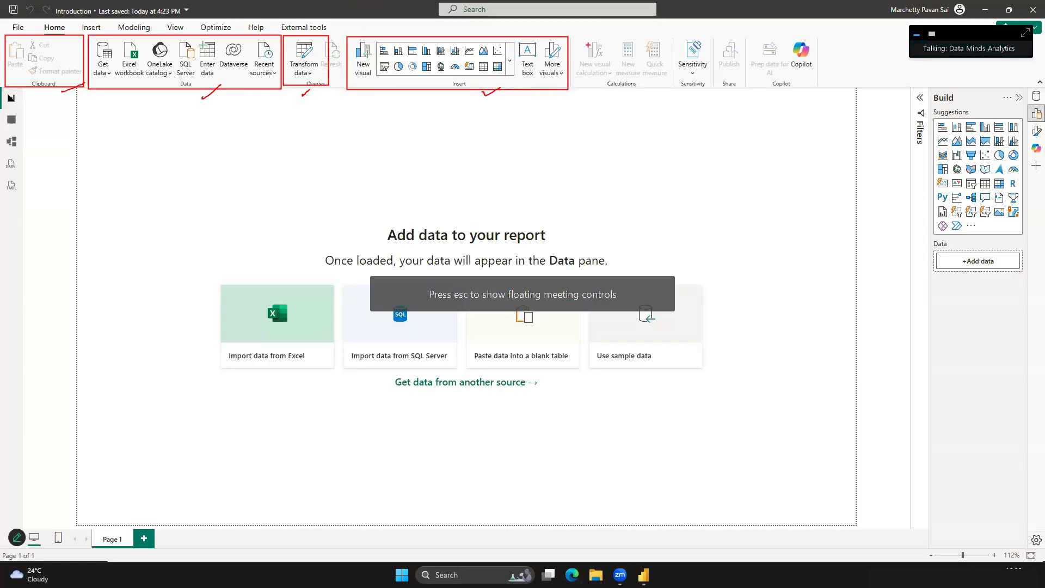
pyautogui.moveTo(577, 37)
pyautogui.mouseDown()
pyautogui.moveTo(609, 74)
pyautogui.moveTo(677, 90)
pyautogui.mouseUp()
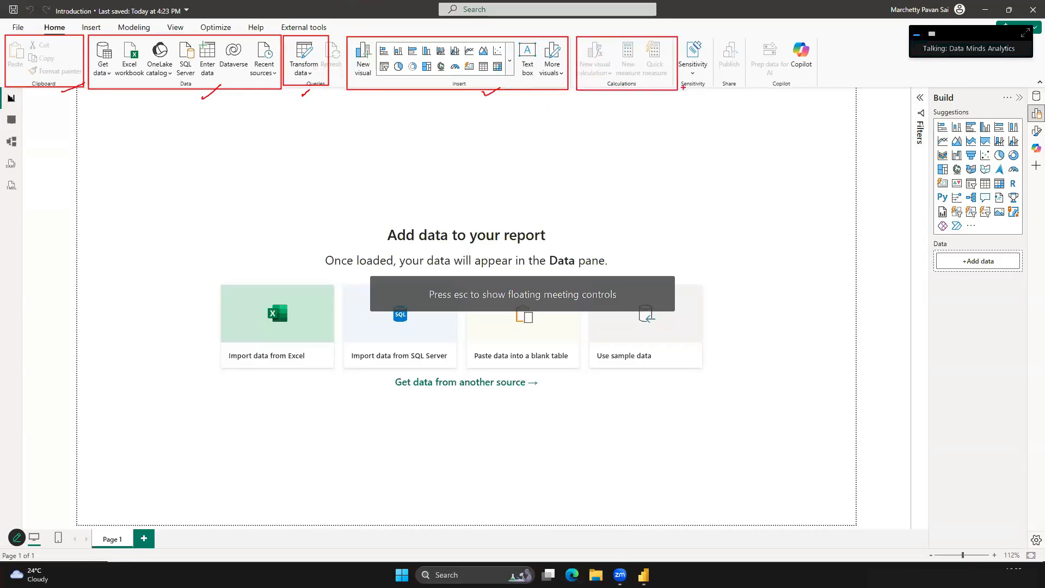
pyautogui.moveTo(680, 37); pyautogui.dragTo(709, 90)
pyautogui.moveTo(714, 34)
pyautogui.mouseDown()
pyautogui.moveTo(734, 97)
pyautogui.moveTo(745, 90)
pyautogui.mouseUp()
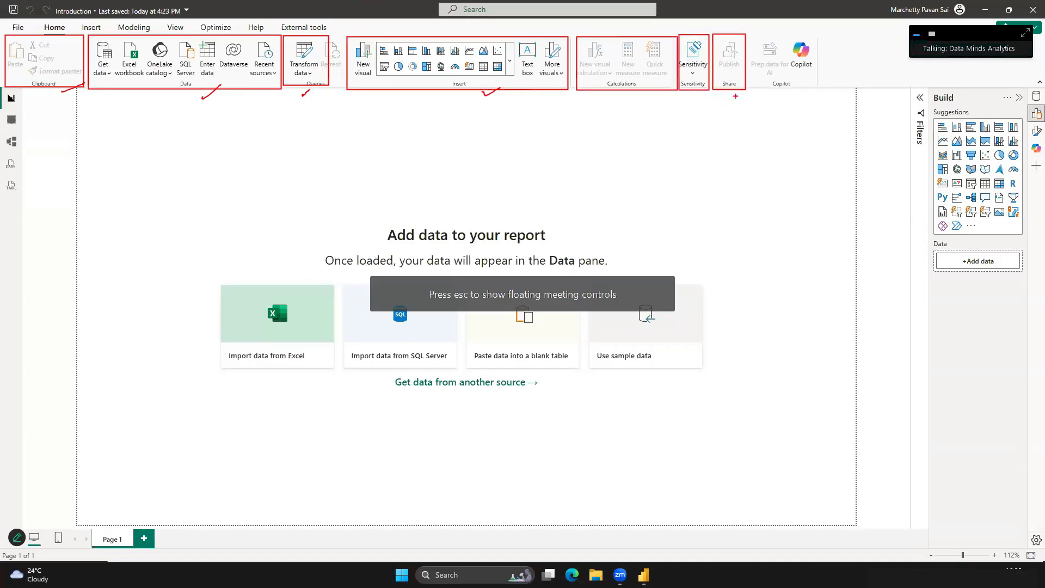
pyautogui.moveTo(746, 35)
pyautogui.mouseDown()
pyautogui.moveTo(765, 68)
pyautogui.moveTo(828, 89)
pyautogui.mouseUp()
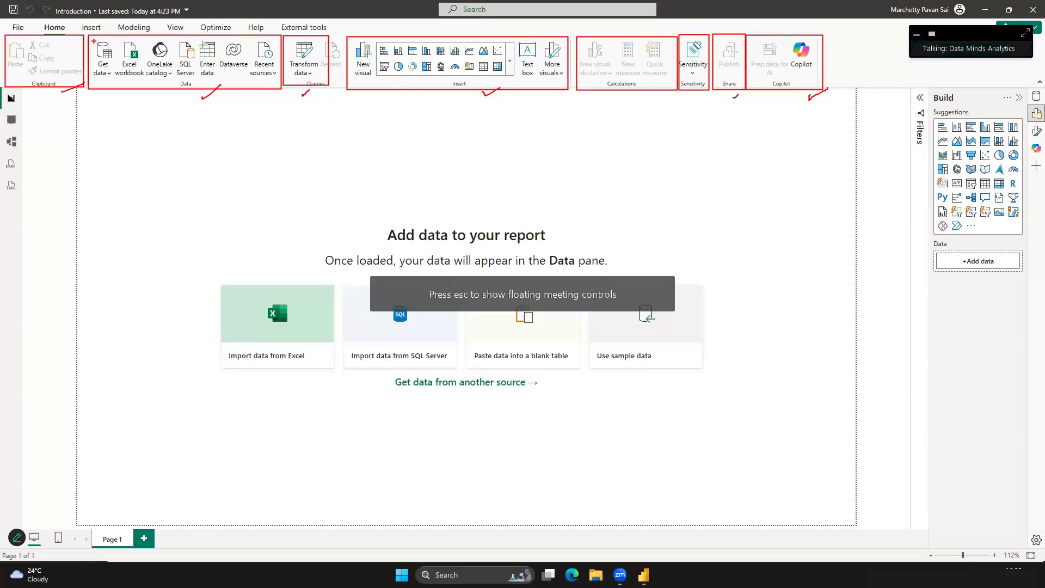
pyautogui.moveTo(5, 109); pyautogui.dragTo(25, 204)
pyautogui.moveTo(16, 105); pyautogui.dragTo(31, 102)
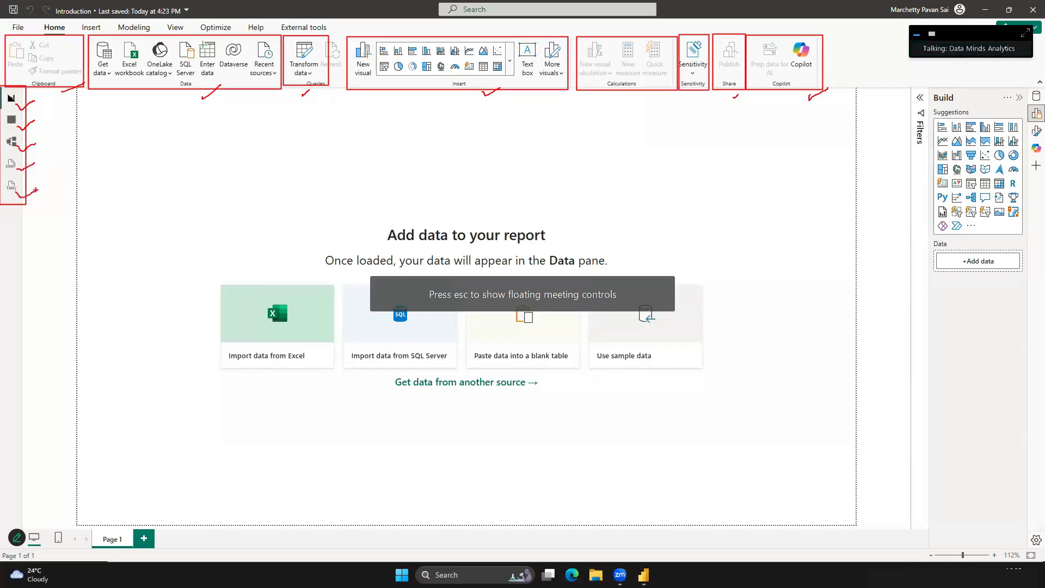
pyautogui.click(11, 102)
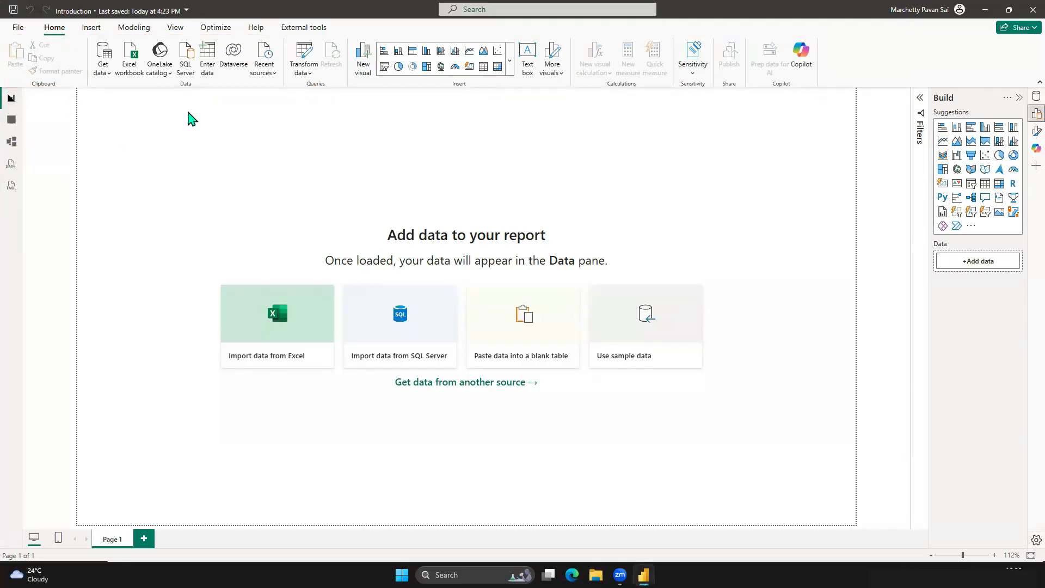
pyautogui.moveTo(77, 91)
pyautogui.mouseDown()
pyautogui.moveTo(798, 473)
pyautogui.moveTo(855, 524)
pyautogui.mouseUp()
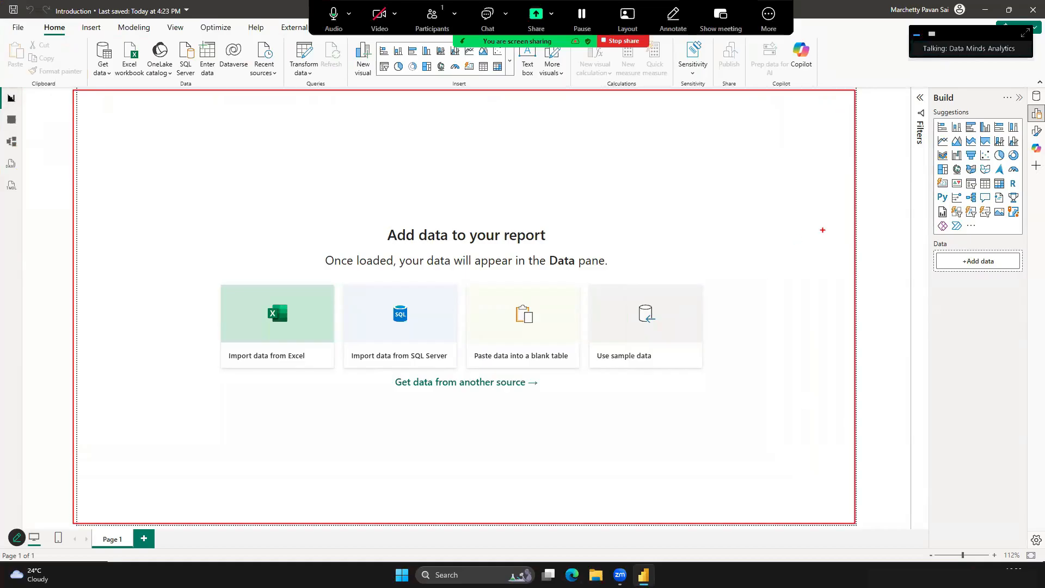
pyautogui.moveTo(723, 196)
pyautogui.mouseDown()
pyautogui.moveTo(757, 157)
pyautogui.moveTo(762, 206)
pyautogui.mouseUp()
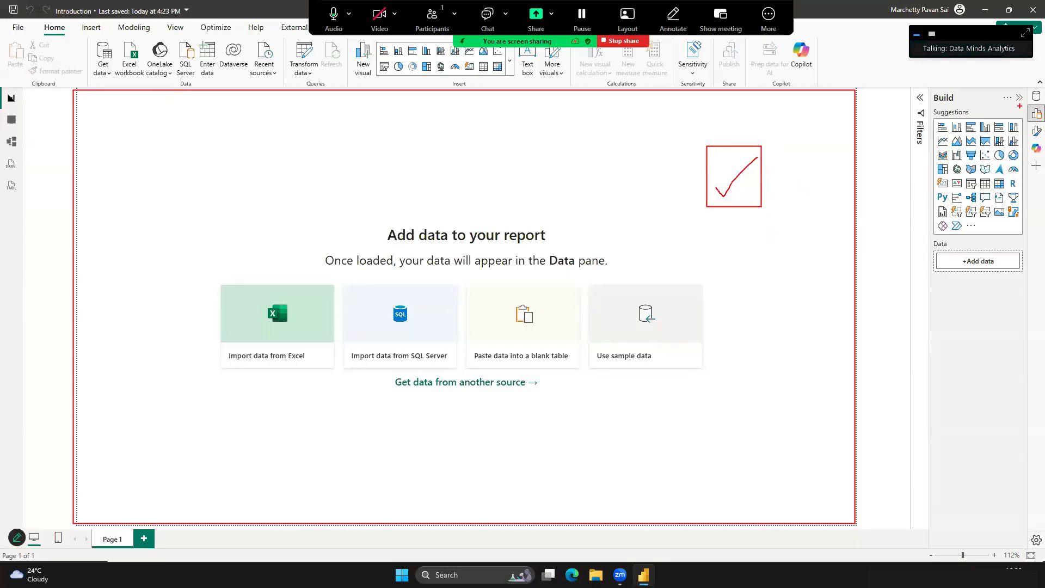
# - Review the options for showing and hiding report panes such as Data, Build, Format, Bookmarks and Selection
pyautogui.moveTo(1021, 87); pyautogui.dragTo(1043, 186)
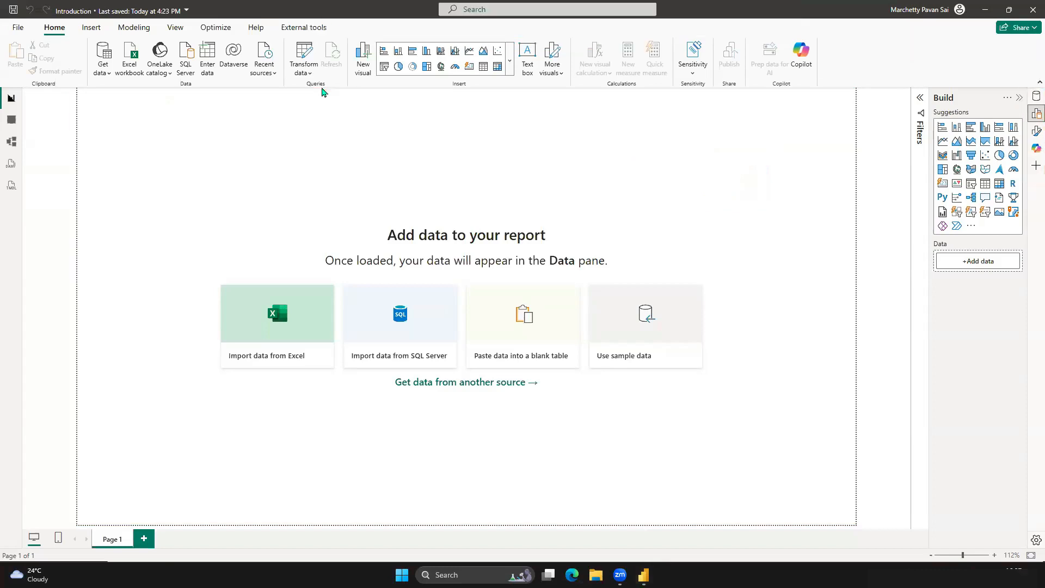
pyautogui.click(174, 27)
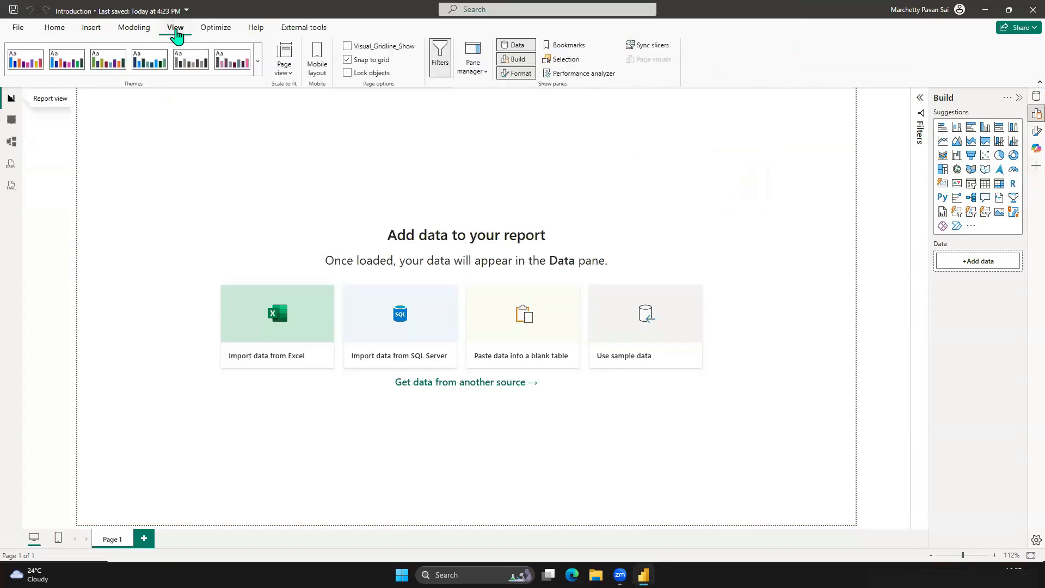
pyautogui.click(669, 55)
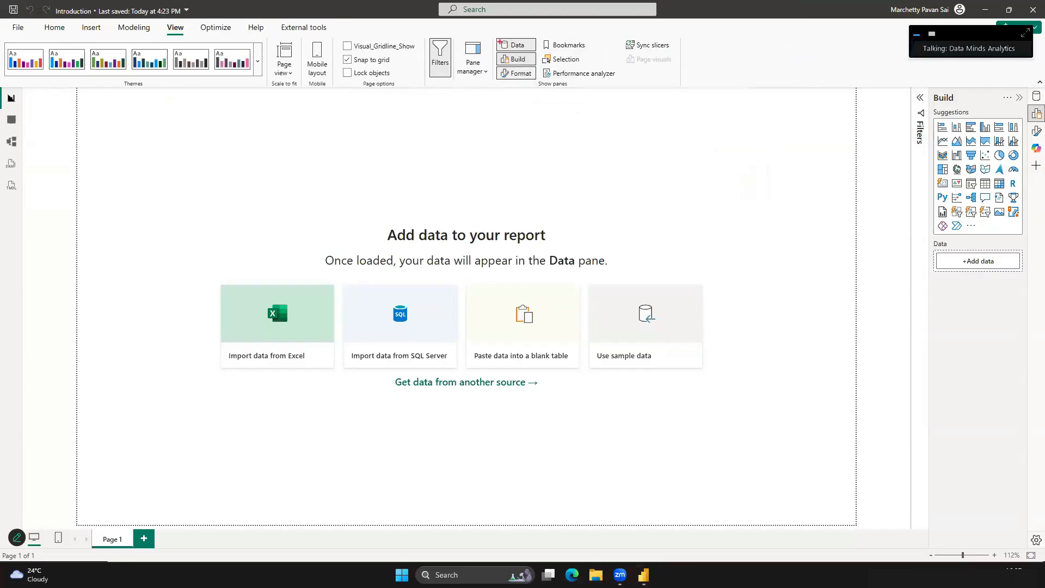
pyautogui.moveTo(504, 44); pyautogui.dragTo(681, 91)
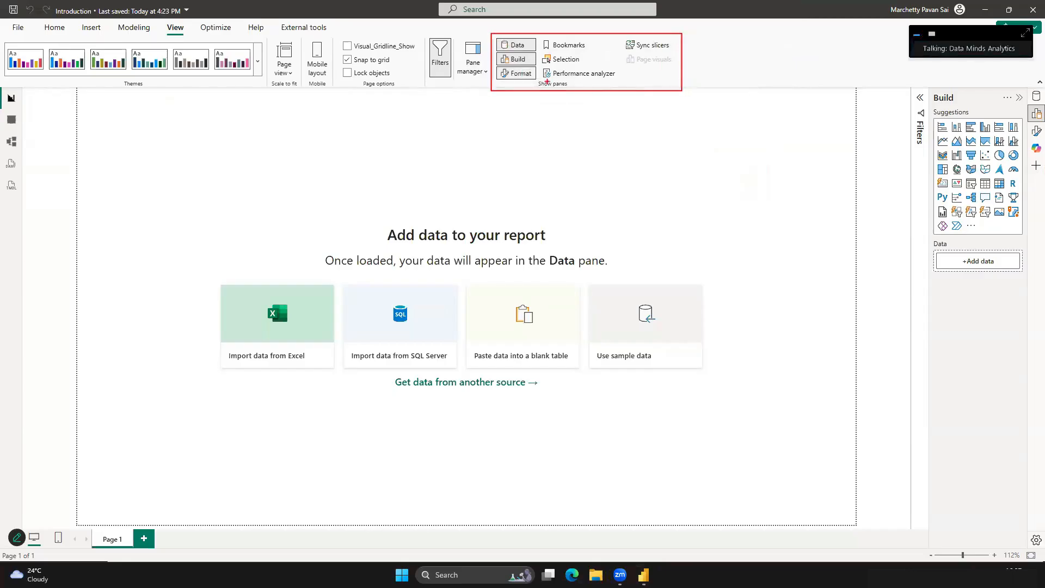
pyautogui.moveTo(532, 79); pyautogui.dragTo(570, 94)
pyautogui.press('Escape')
# - Open the Data and Format panes beside the canvas, and collapse Format and Build so only Data remains expanded
pyautogui.click(1036, 97)
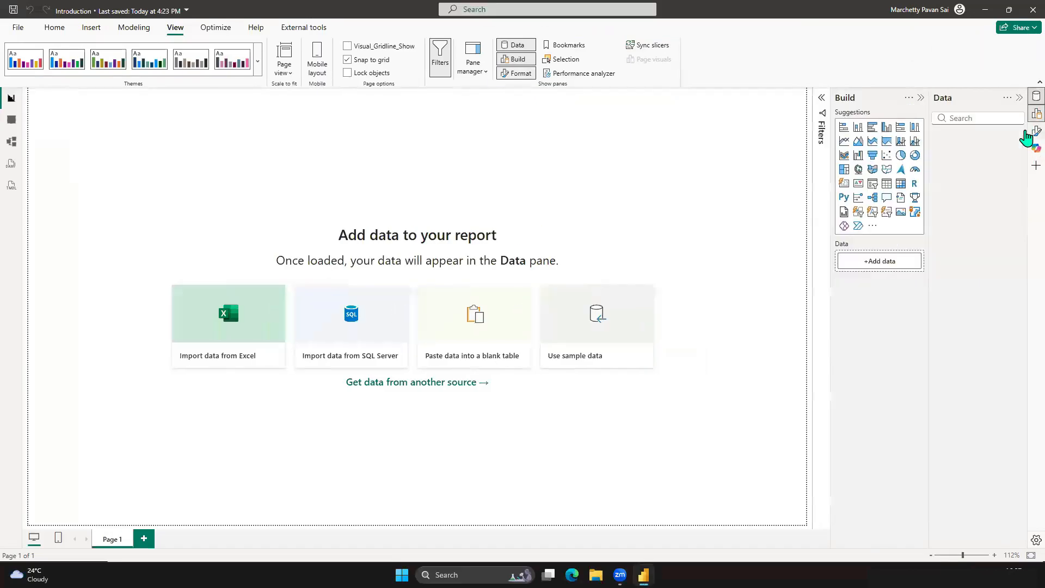
pyautogui.click(1036, 131)
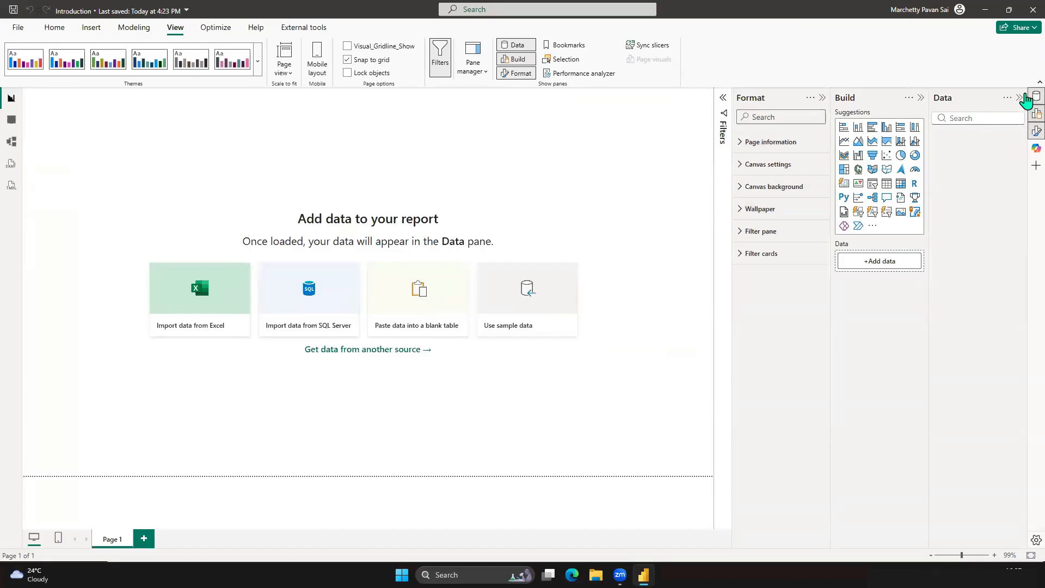
pyautogui.click(822, 98)
pyautogui.click(920, 98)
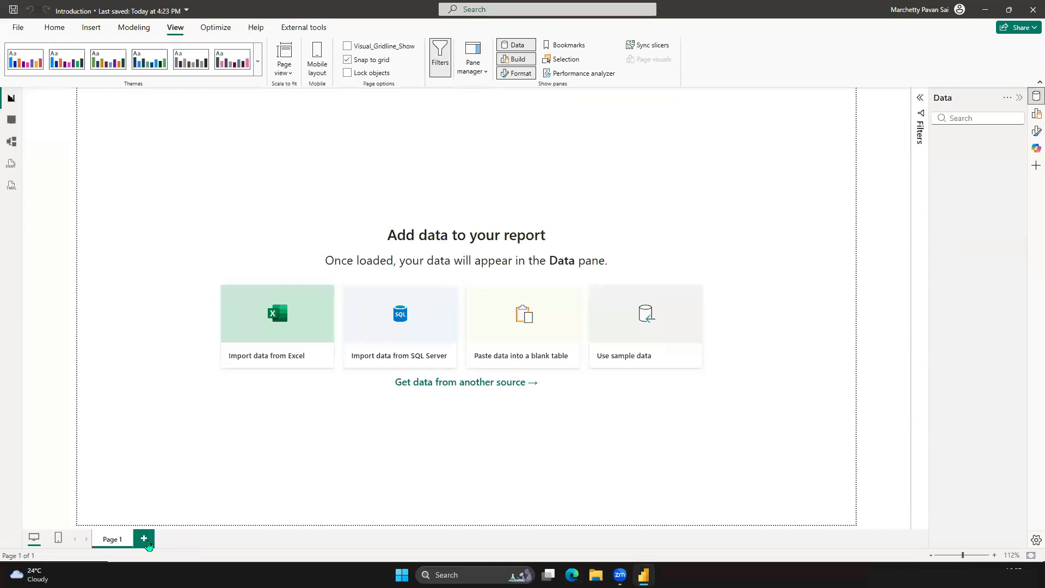
# - Add two new pages to the report and return to Page 1
pyautogui.click(149, 542)
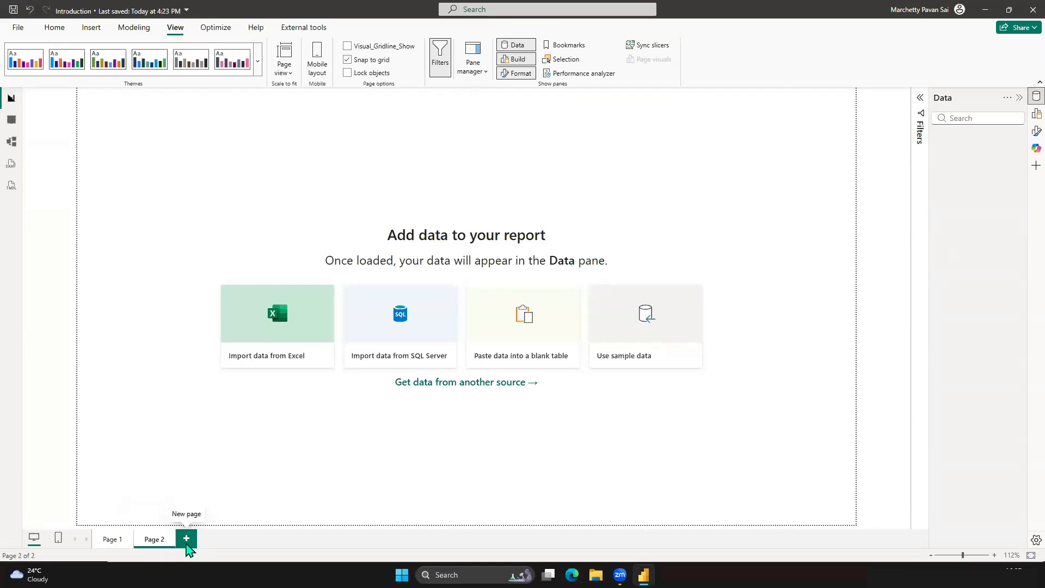
pyautogui.click(186, 545)
pyautogui.click(118, 541)
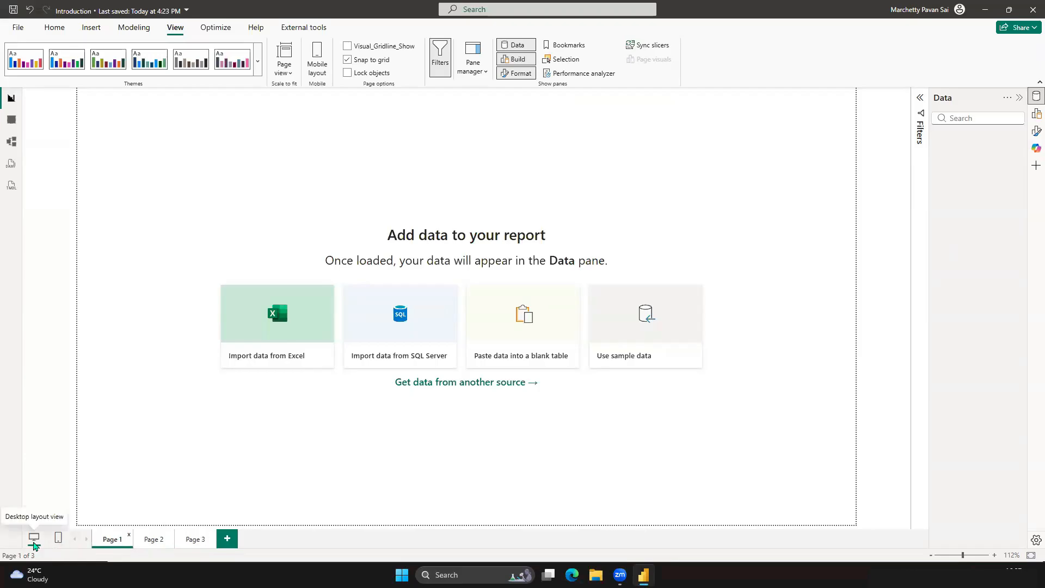
pyautogui.hotkey('ctrl', '2')
pyautogui.moveTo(21, 530)
pyautogui.mouseDown()
pyautogui.moveTo(49, 551)
pyautogui.moveTo(70, 552)
pyautogui.mouseUp()
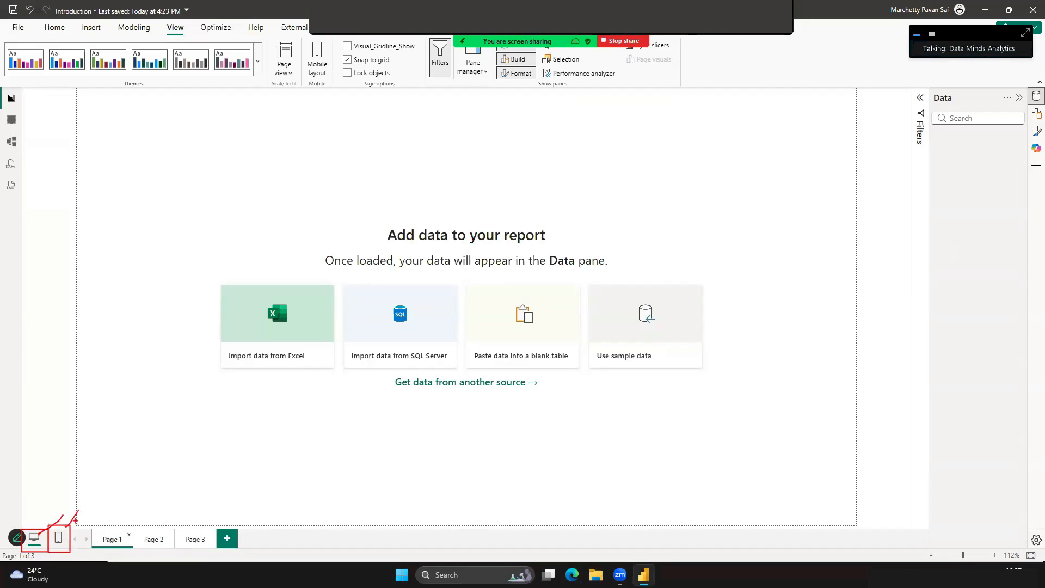
pyautogui.press('Escape')
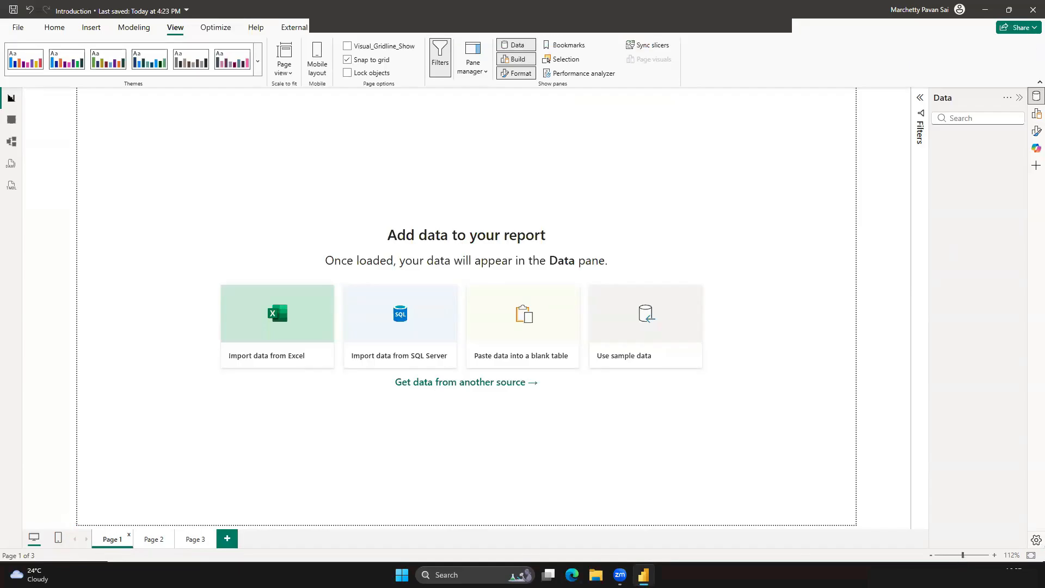
pyautogui.hotkey('ctrl', '2')
pyautogui.moveTo(924, 536); pyautogui.dragTo(1024, 567)
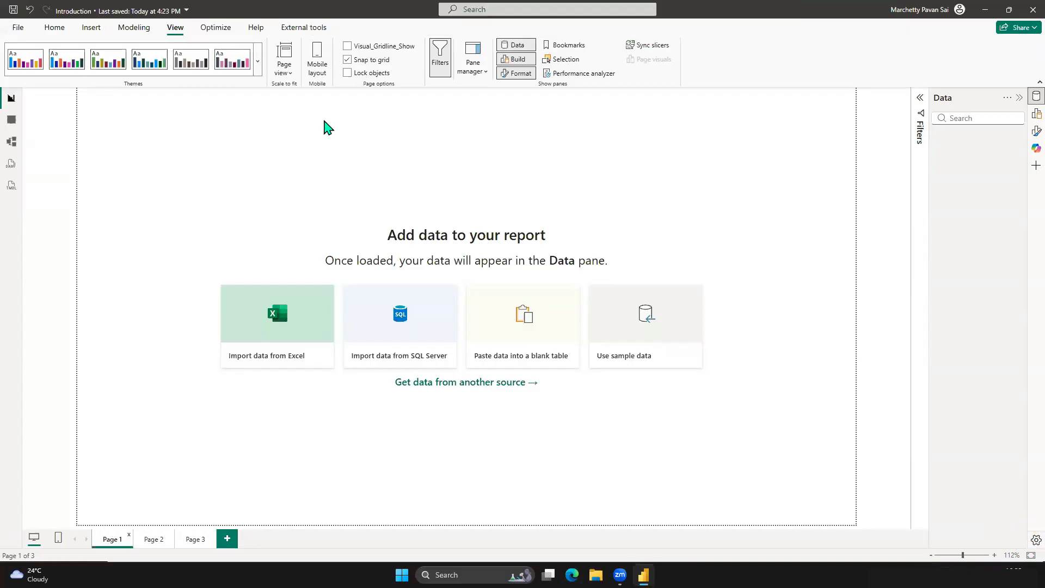
# - Open the Power Query Editor for the report with Transform data
pyautogui.click(54, 27)
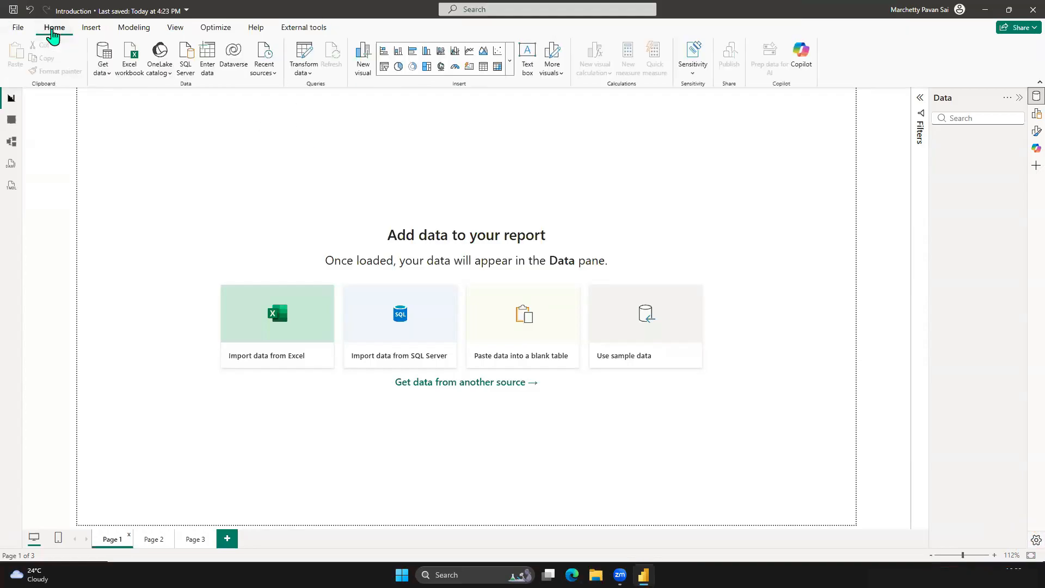
pyautogui.click(303, 72)
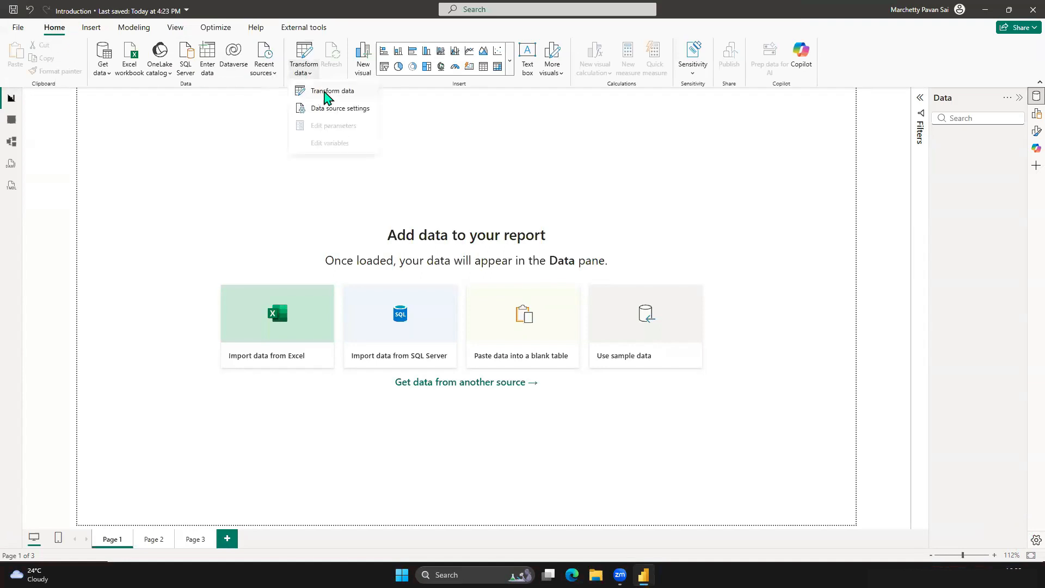
pyautogui.click(327, 92)
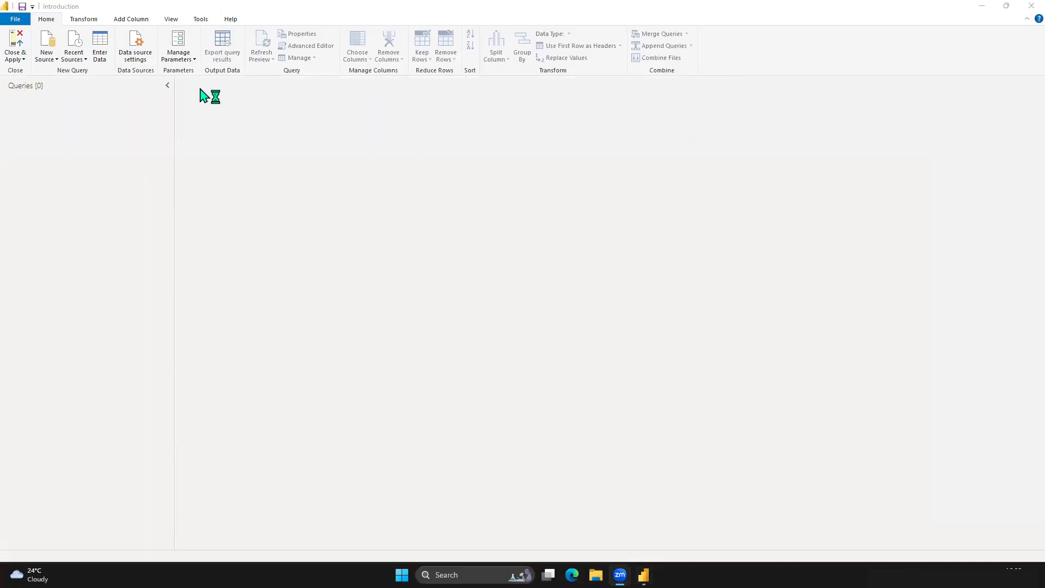
# - Add an Excel Workbook as a new data source, using orders.xlsx from the Desktop folder
pyautogui.click(45, 59)
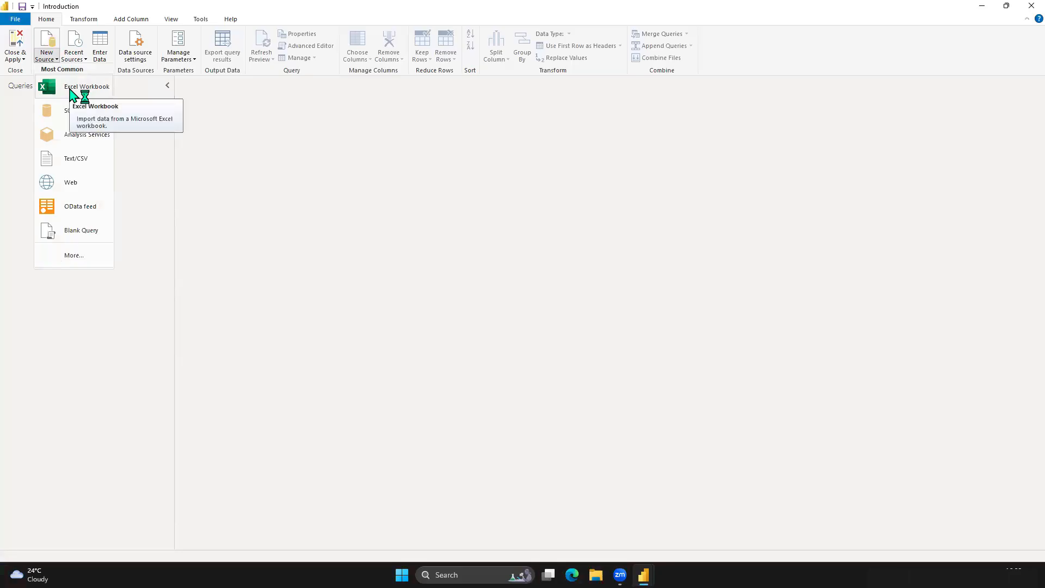
pyautogui.click(71, 93)
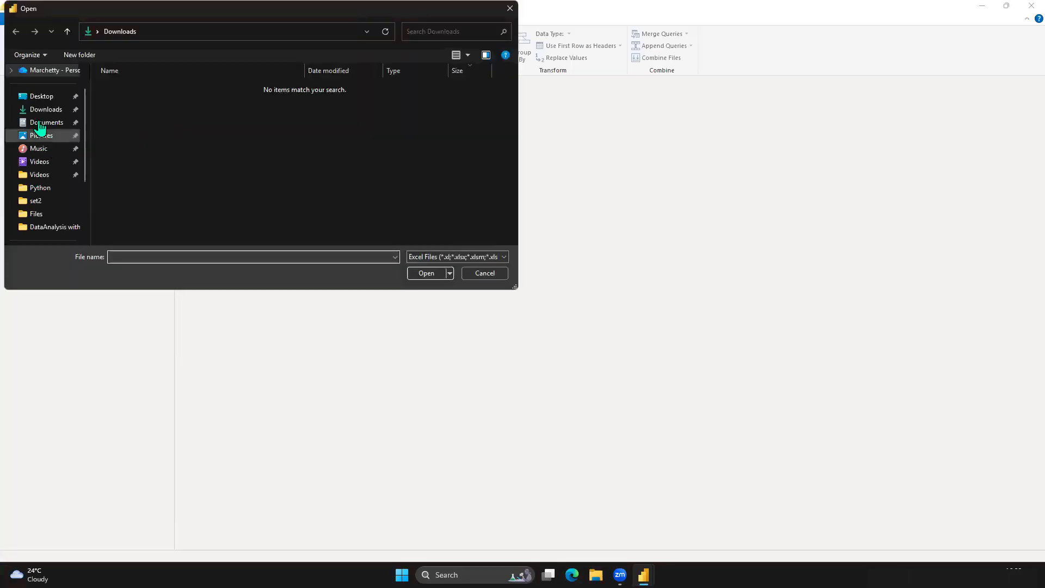
pyautogui.click(42, 98)
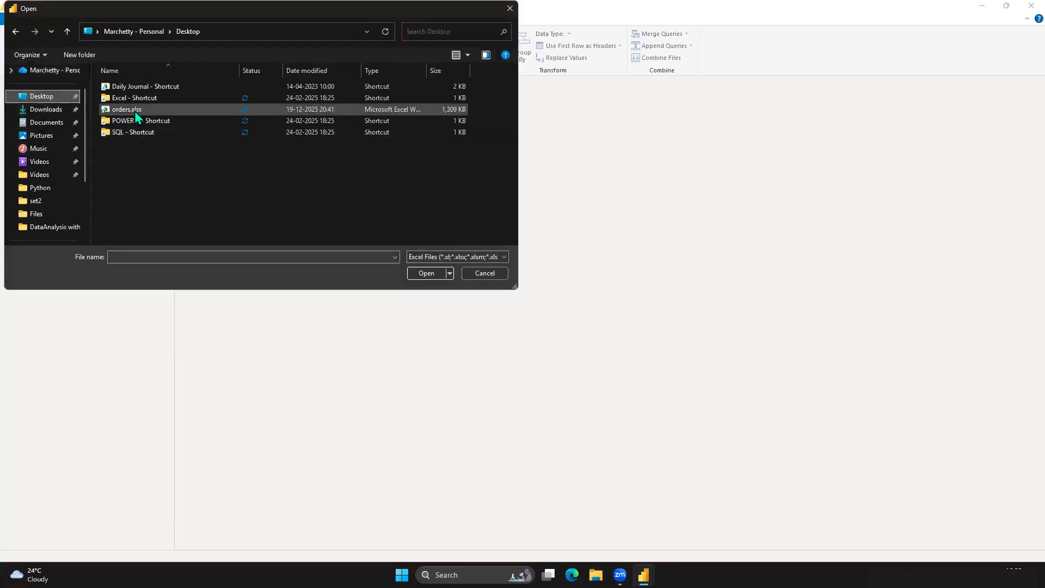
pyautogui.doubleClick(130, 109)
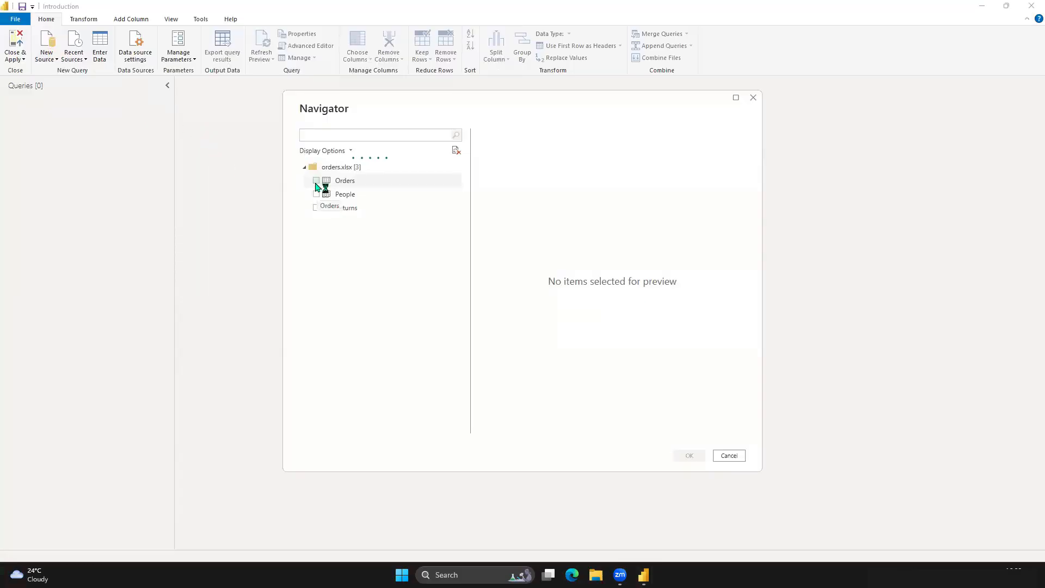
# - Select the Orders, People and Returns sheets of orders.xlsx and load them as queries
pyautogui.click(316, 181)
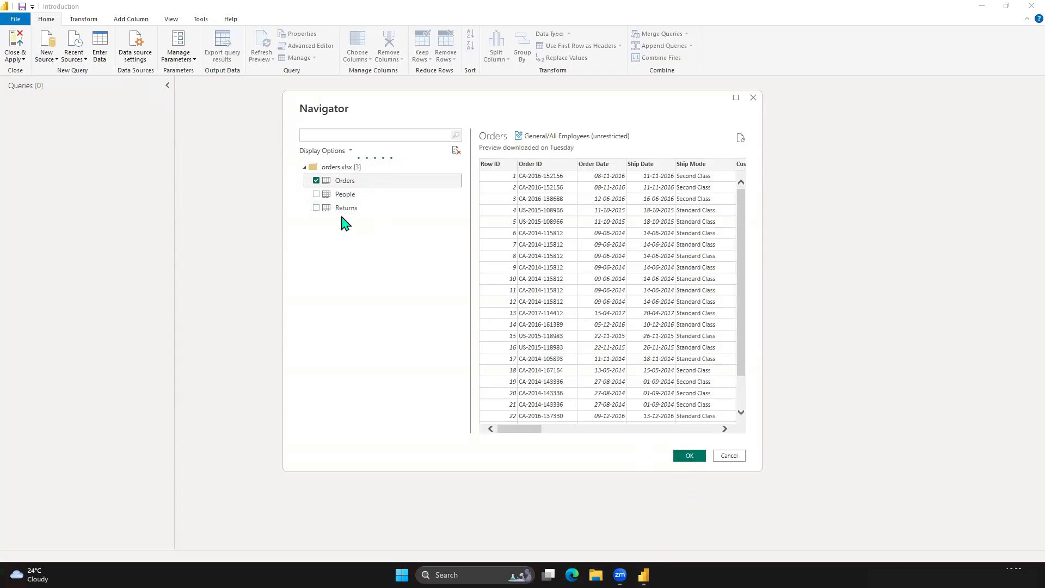
pyautogui.click(323, 195)
pyautogui.click(317, 195)
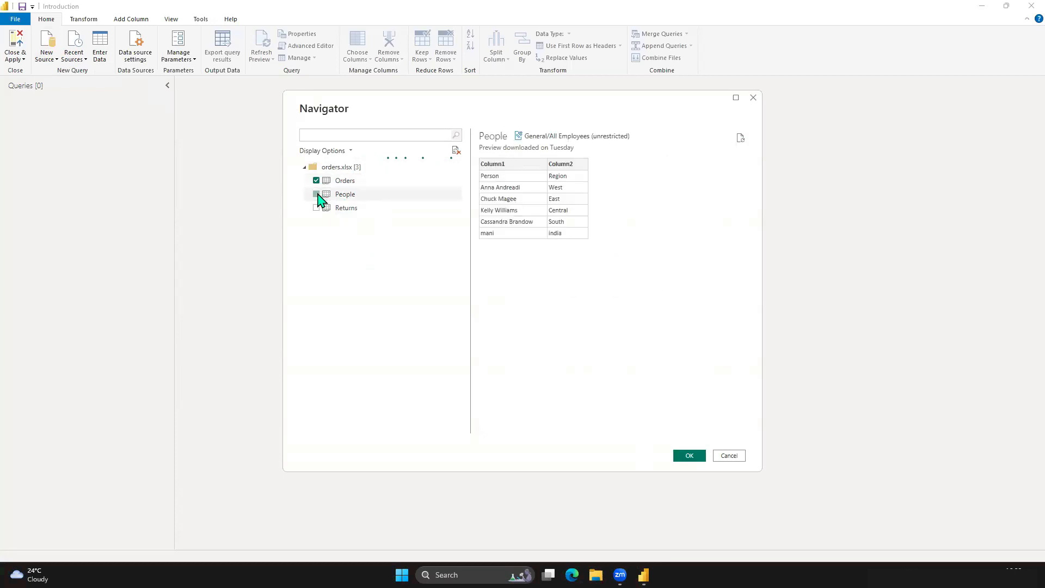
pyautogui.click(316, 208)
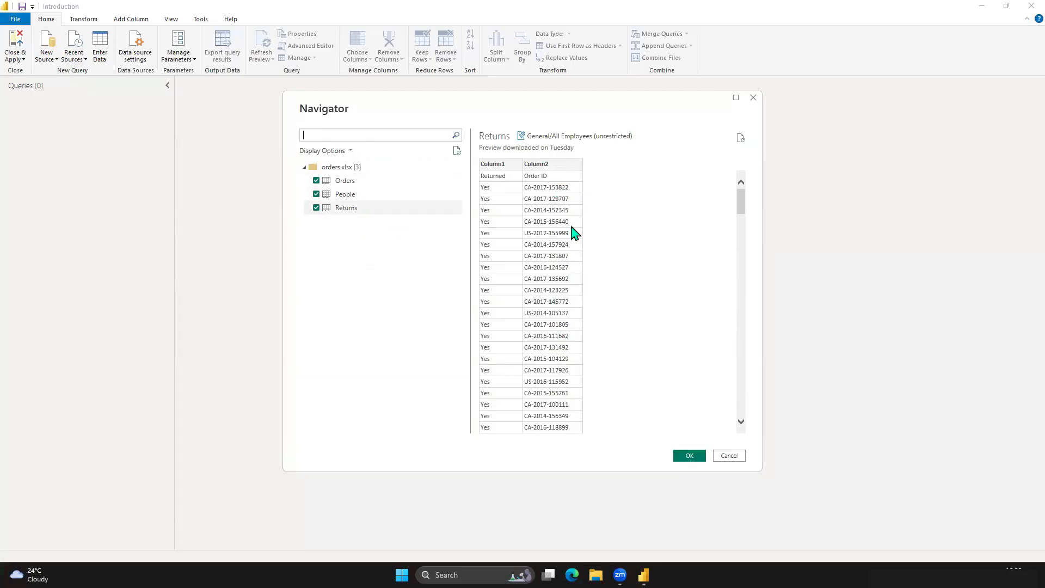
pyautogui.click(678, 452)
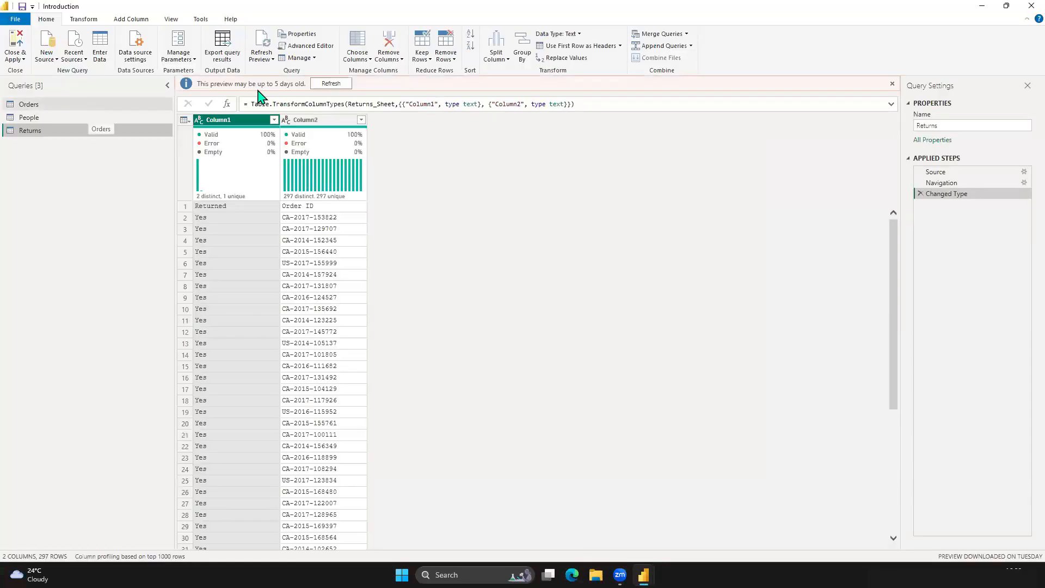
# - Refresh the outdated query preview and set column profiling for the Orders query to the entire data set
pyautogui.click(329, 84)
pyautogui.click(121, 106)
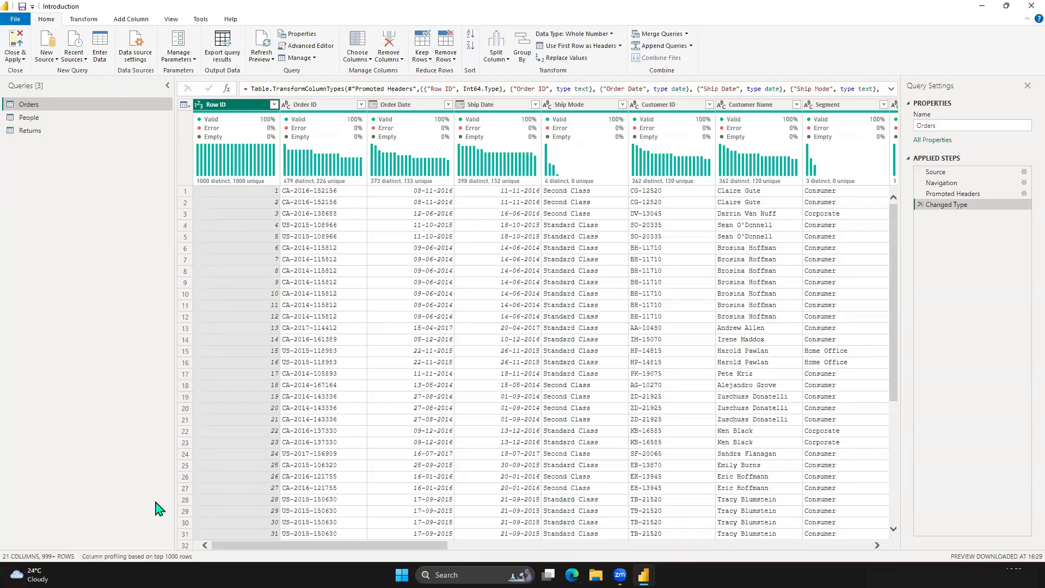
pyautogui.click(126, 557)
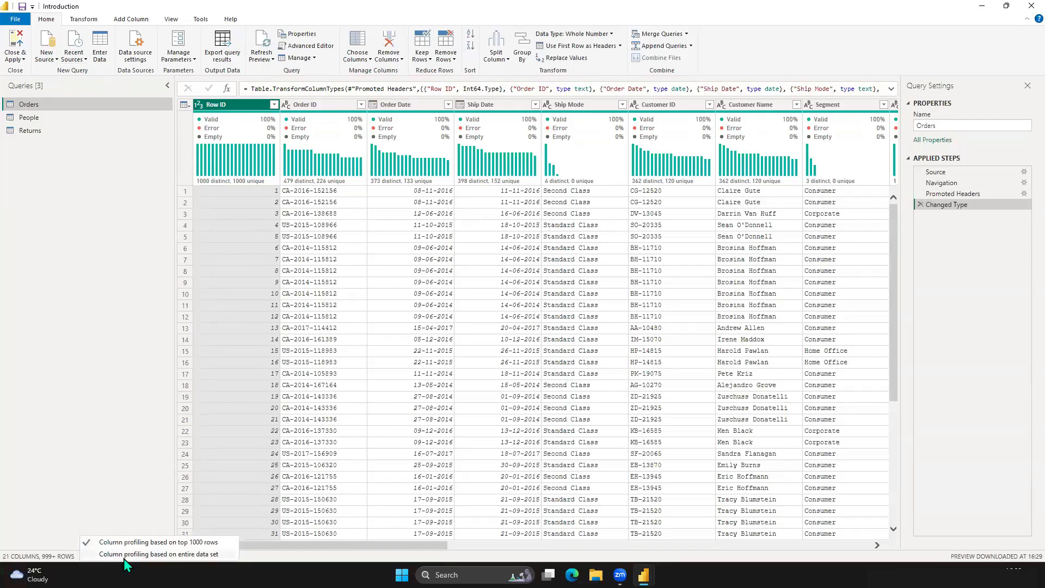
pyautogui.click(126, 555)
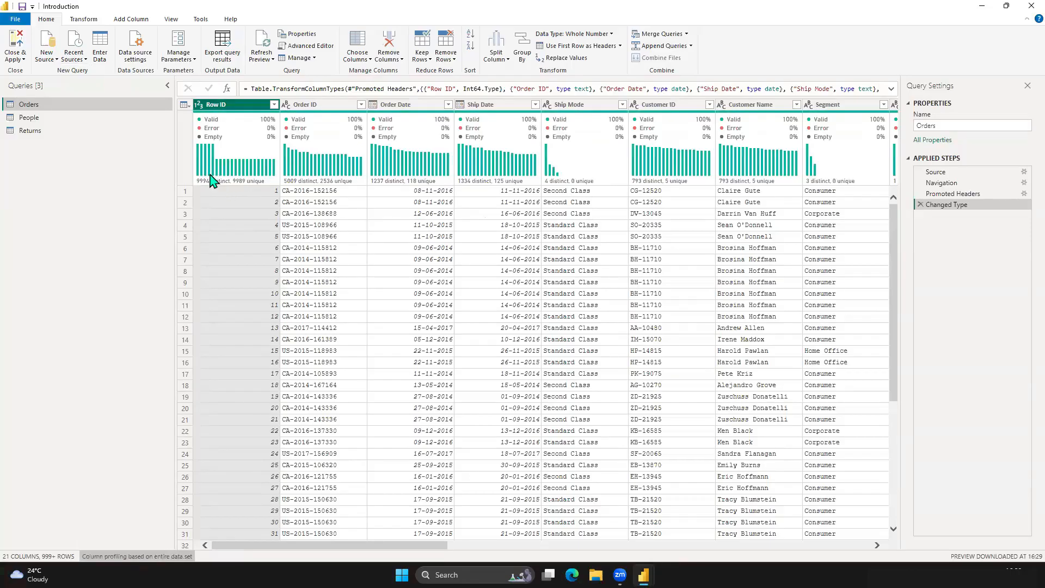
# - Examine the distinct and unique value counts in the Row ID column profile of the Orders query
pyautogui.moveTo(208, 181)
pyautogui.hotkey('ctrl', '2')
pyautogui.moveTo(187, 167); pyautogui.dragTo(249, 192)
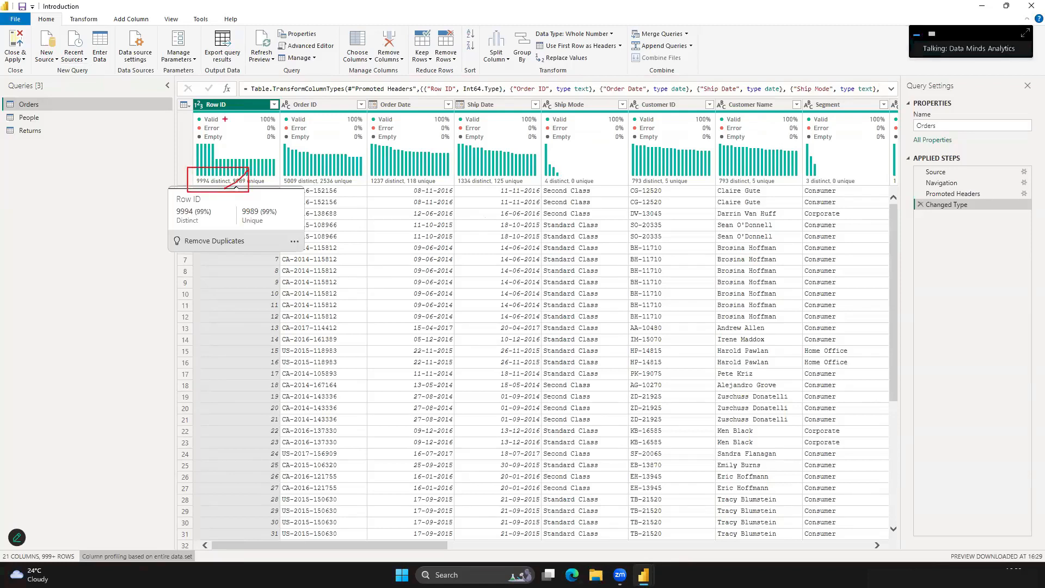
pyautogui.press('Escape')
# - Count the rows of the Orders query and delete the Counted Rows step from its applied steps
pyautogui.click(84, 20)
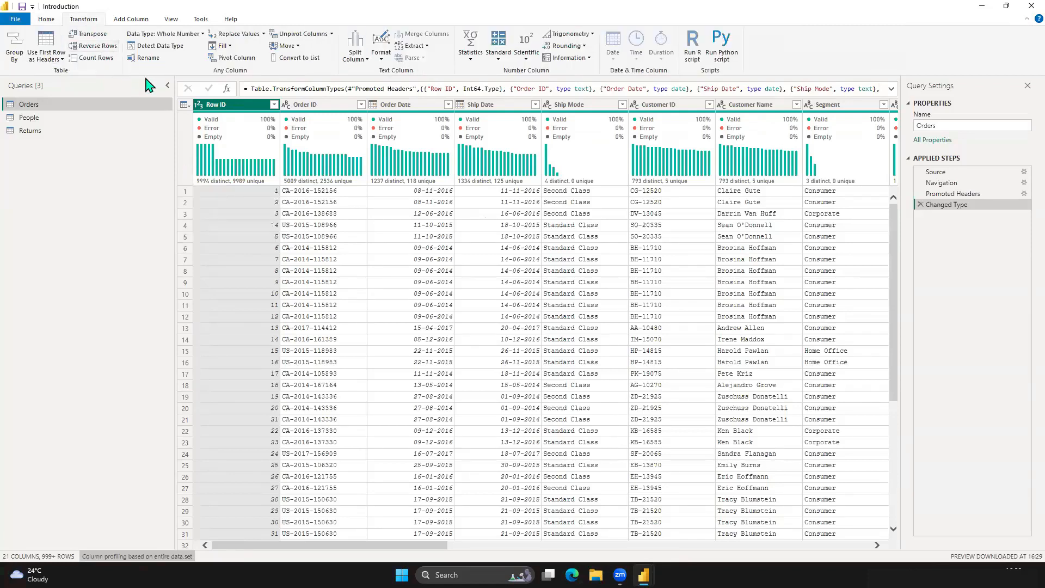
pyautogui.click(105, 58)
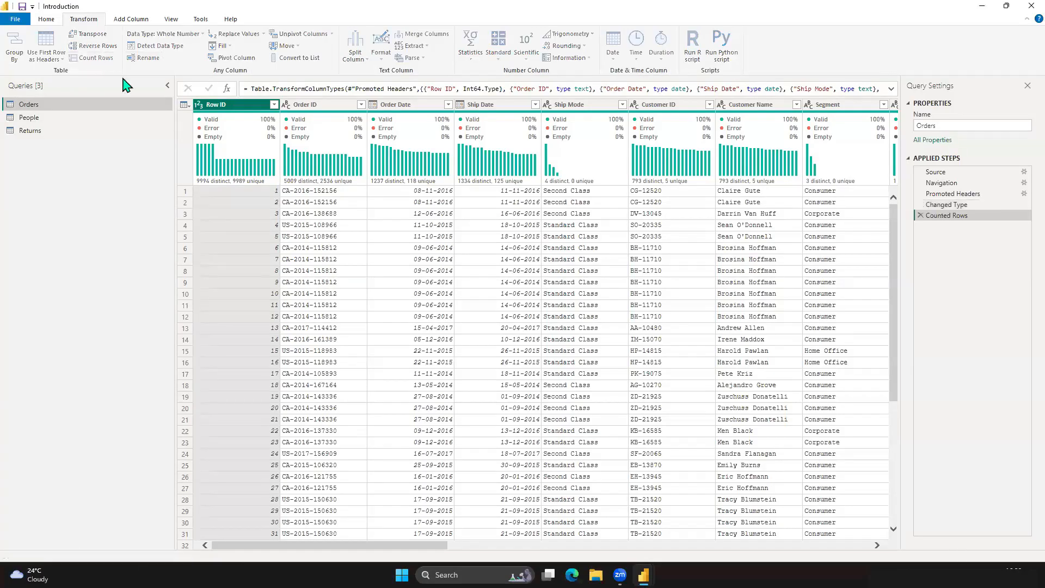
pyautogui.moveTo(162, 86); pyautogui.dragTo(237, 119)
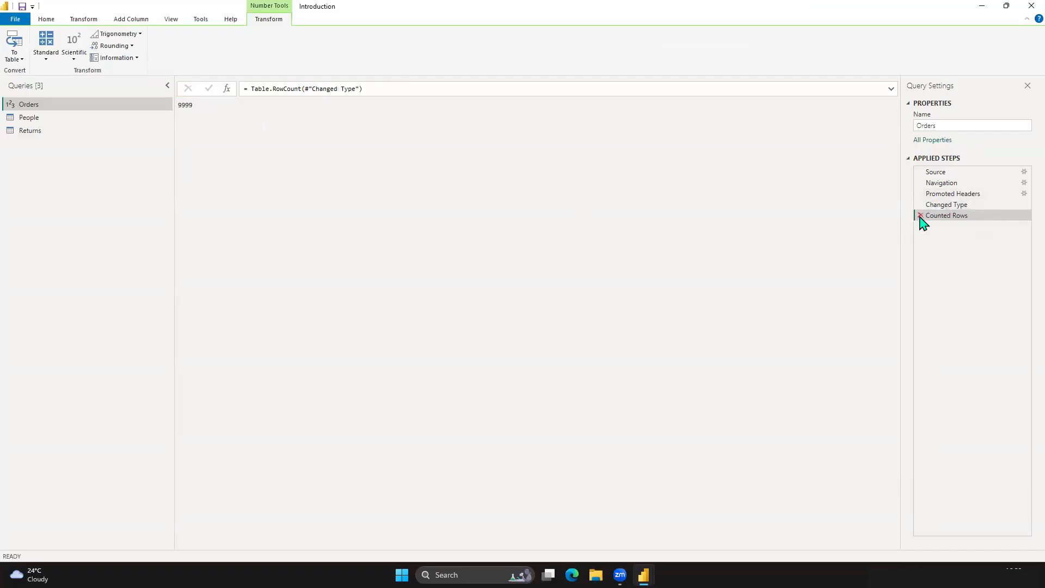
pyautogui.click(919, 216)
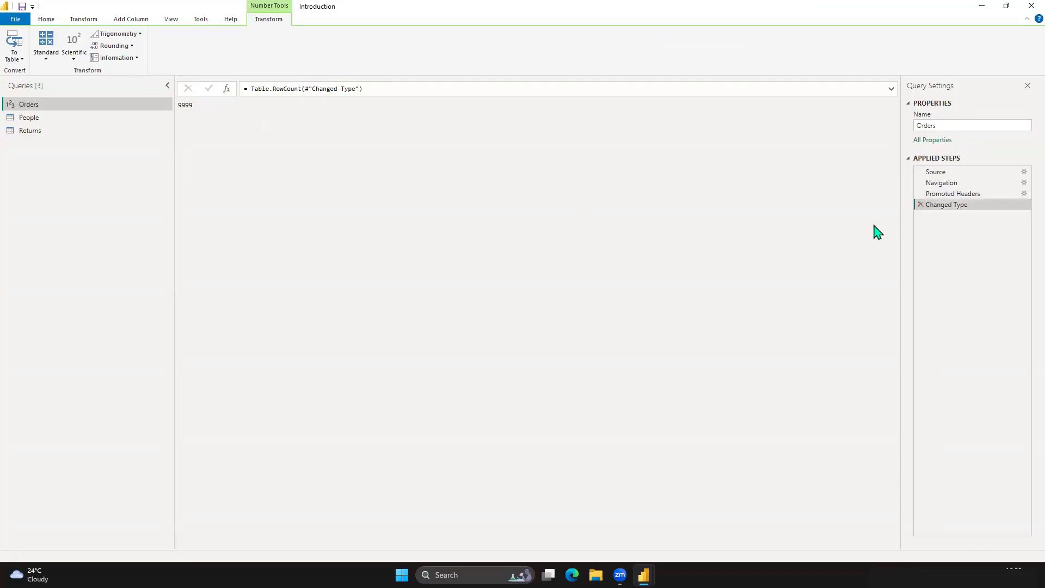
# - Refresh the preview of the People query and use its first row as headers
pyautogui.click(98, 118)
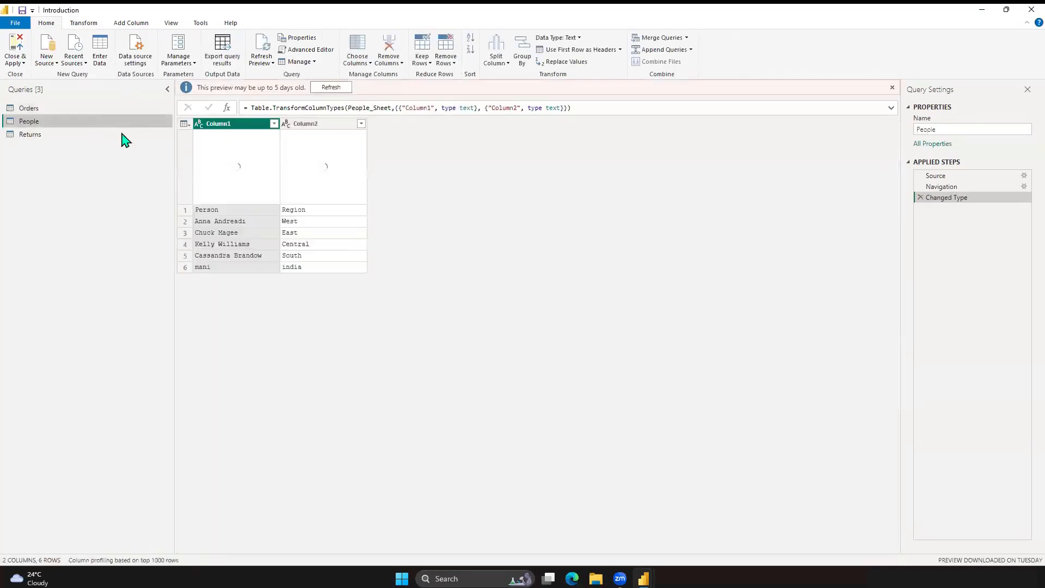
pyautogui.click(332, 87)
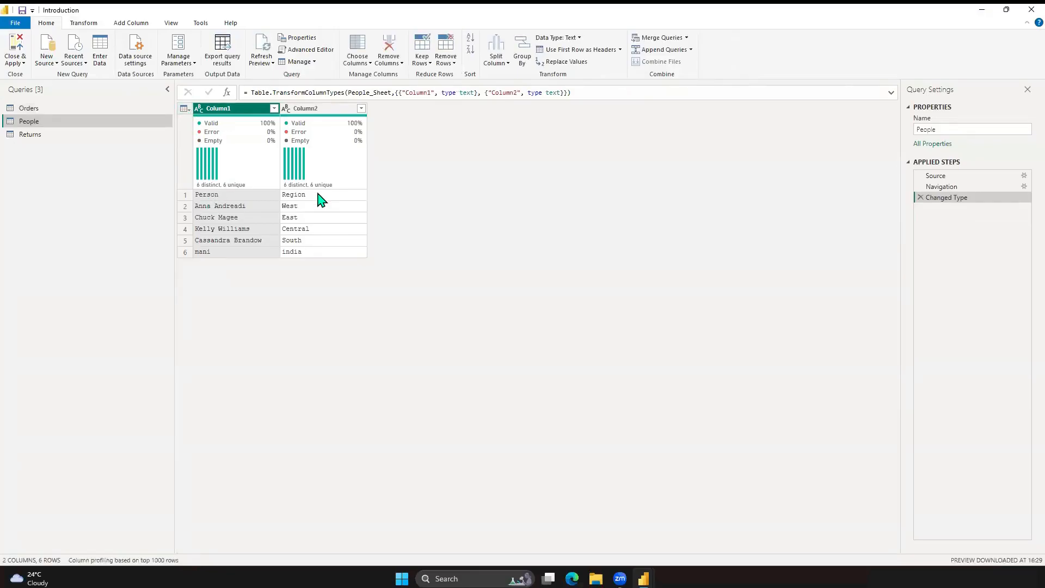
pyautogui.click(184, 108)
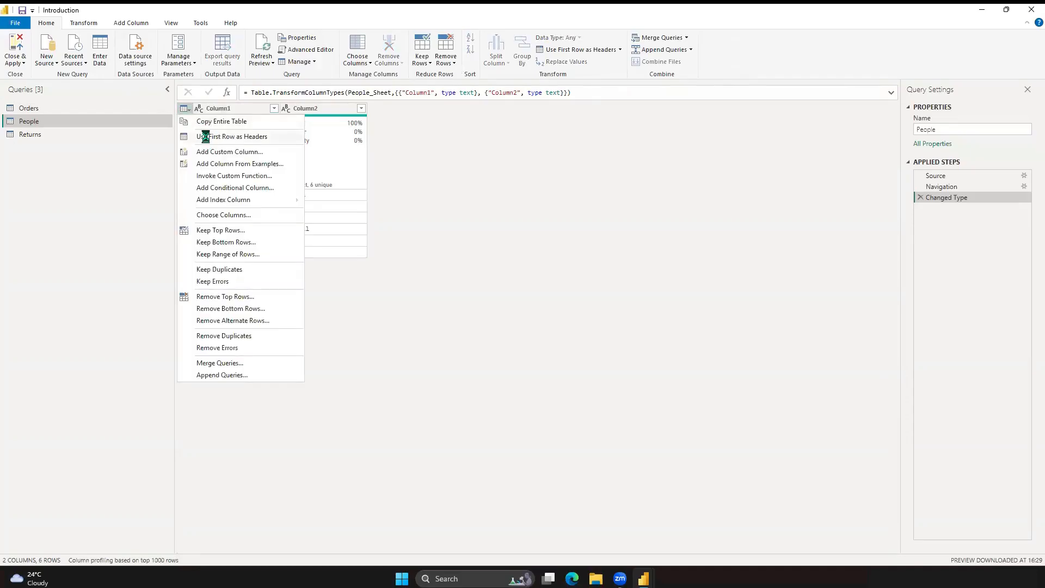
pyautogui.click(205, 136)
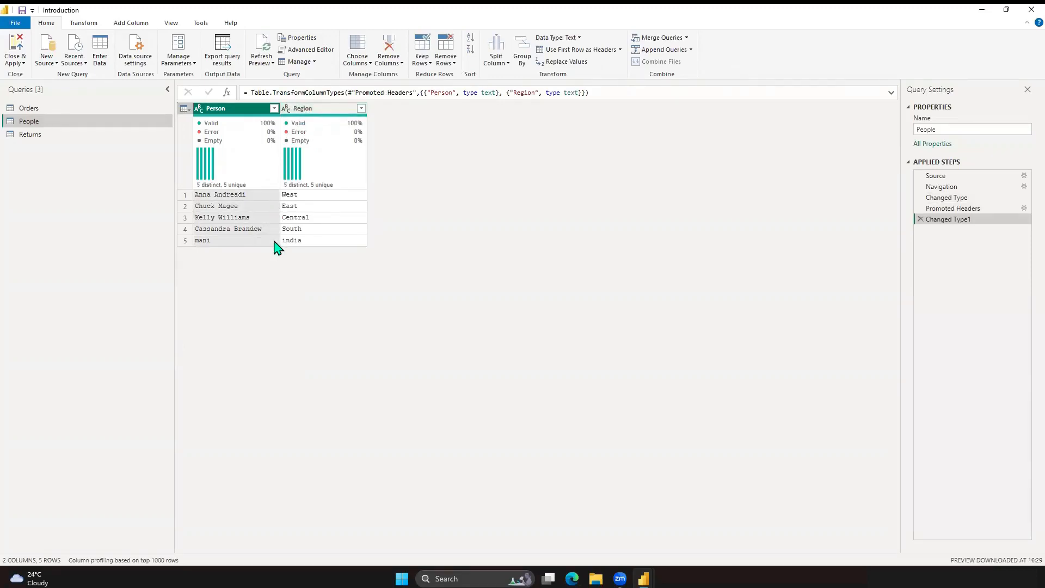
# - Remove the bottom 1 row from the People query
pyautogui.click(452, 63)
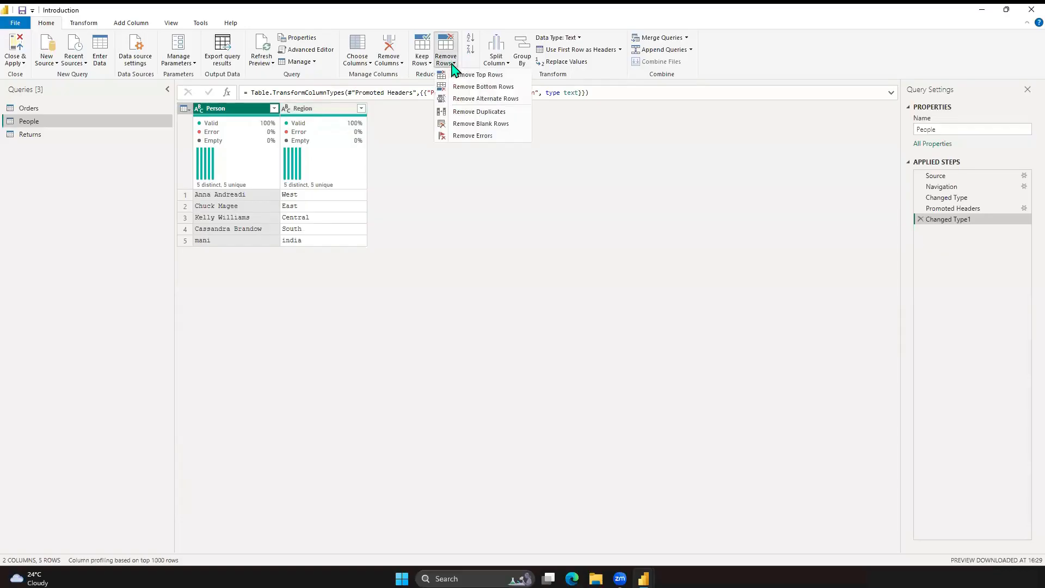
pyautogui.click(465, 87)
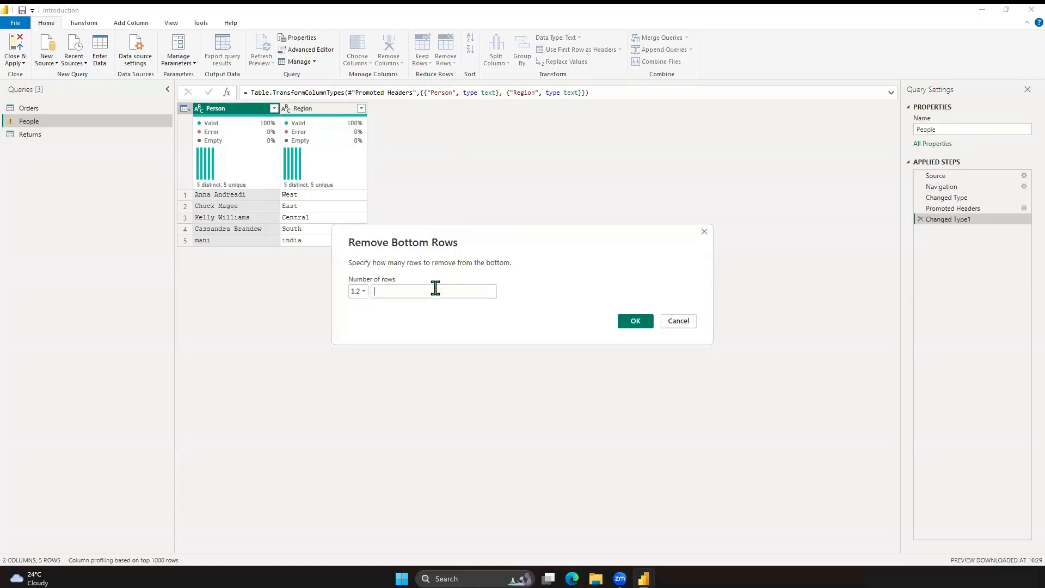
pyautogui.write('1')
pyautogui.click(634, 321)
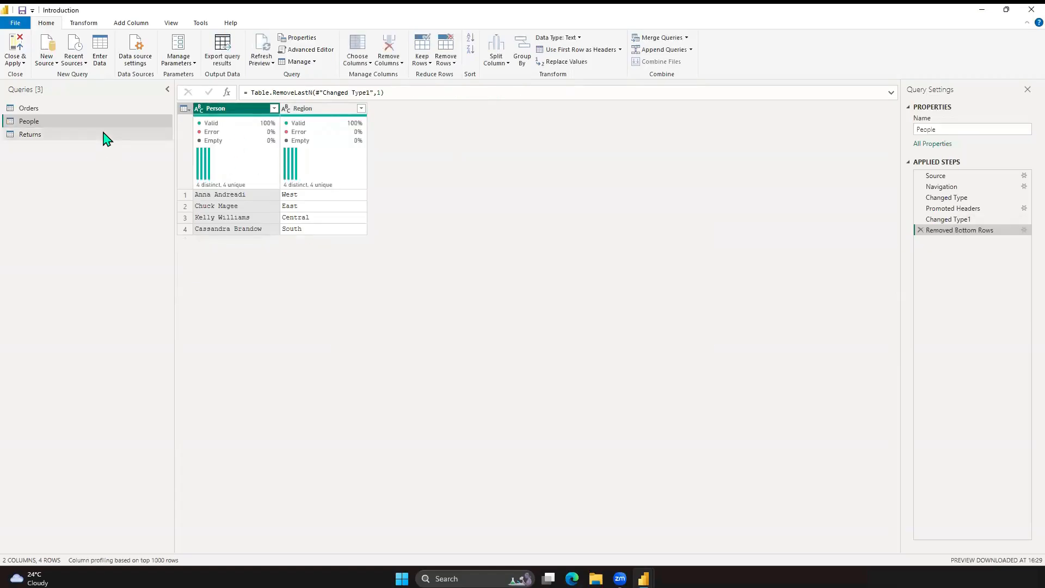
# - Use the first row of the Returns query as its column headers
pyautogui.click(103, 134)
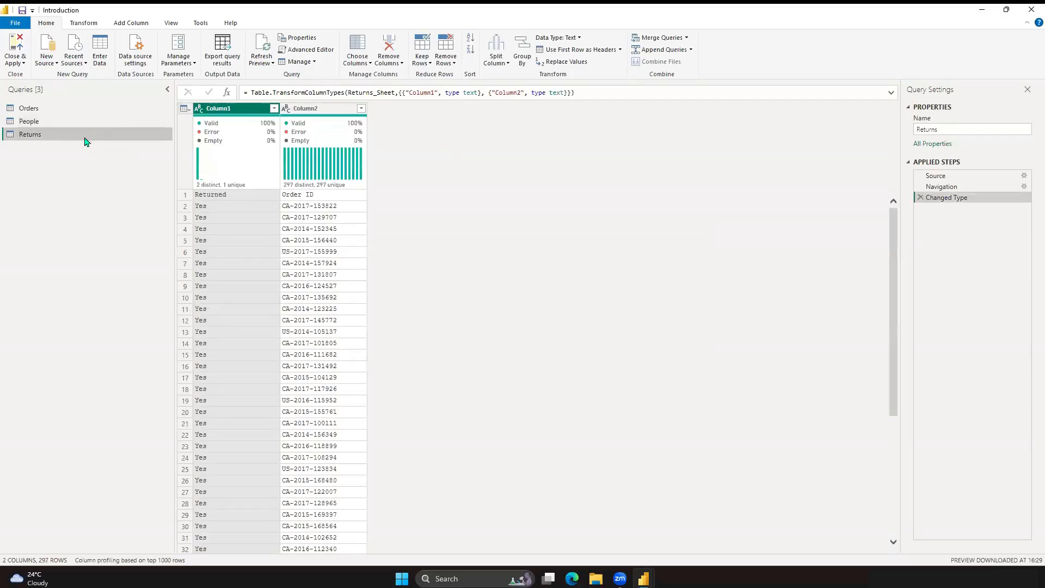
pyautogui.click(185, 109)
pyautogui.click(209, 140)
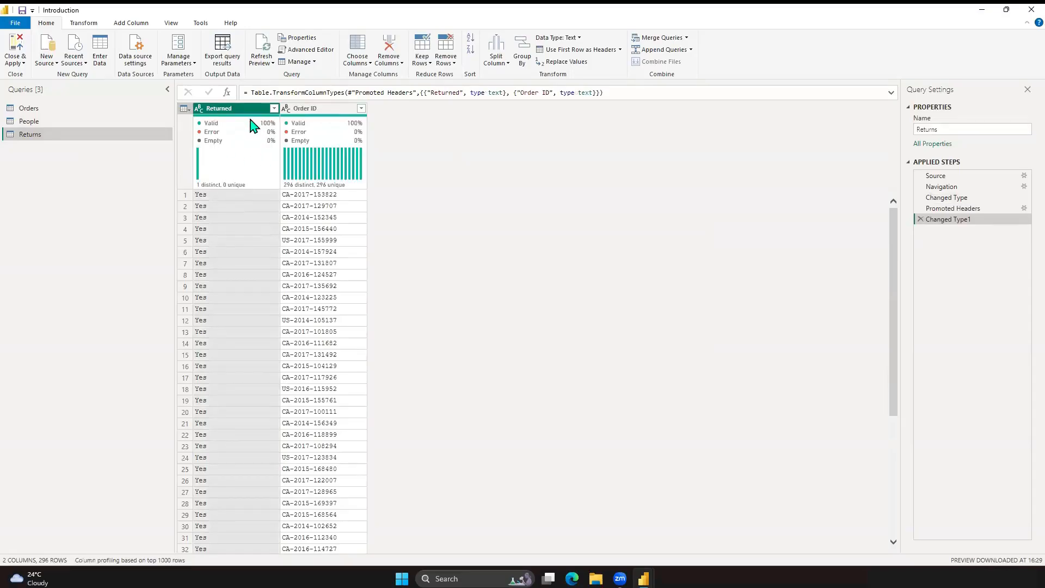
# - Check the three queries, close the query editor applying all changes to the report, and dismiss the sensitivity policy tip
pyautogui.click(99, 123)
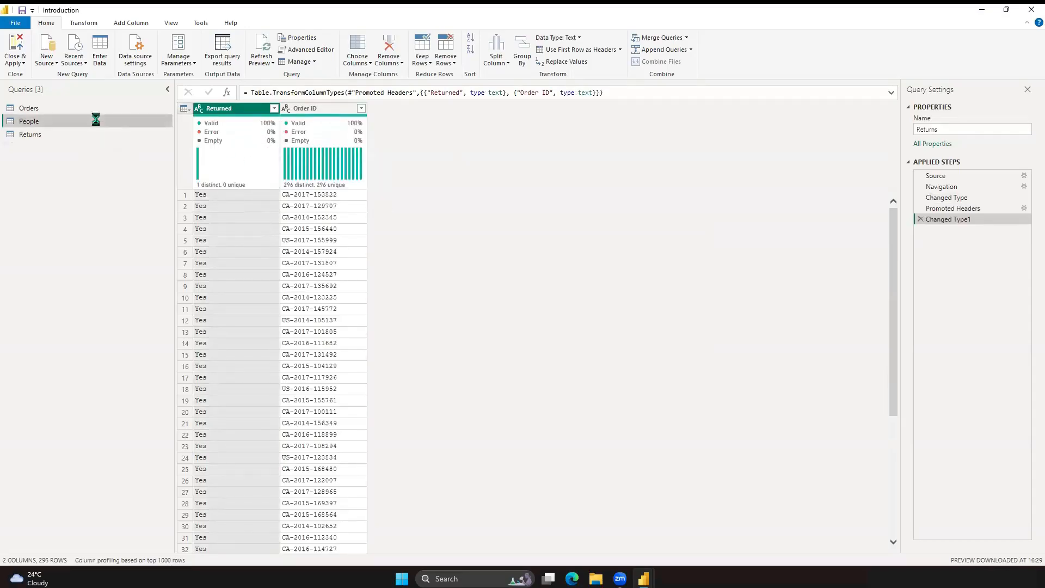
pyautogui.click(104, 109)
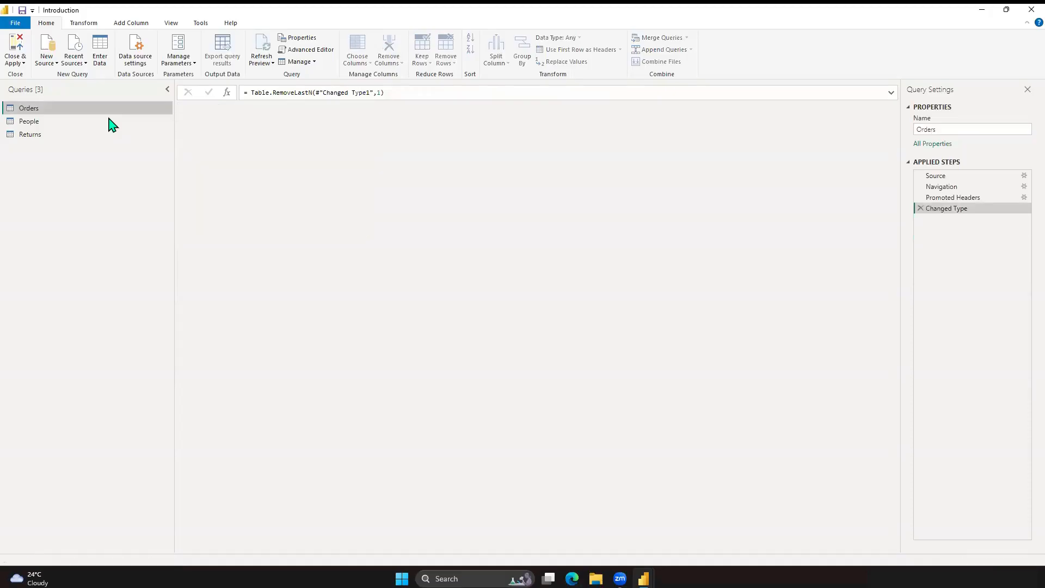
pyautogui.click(107, 125)
pyautogui.click(101, 135)
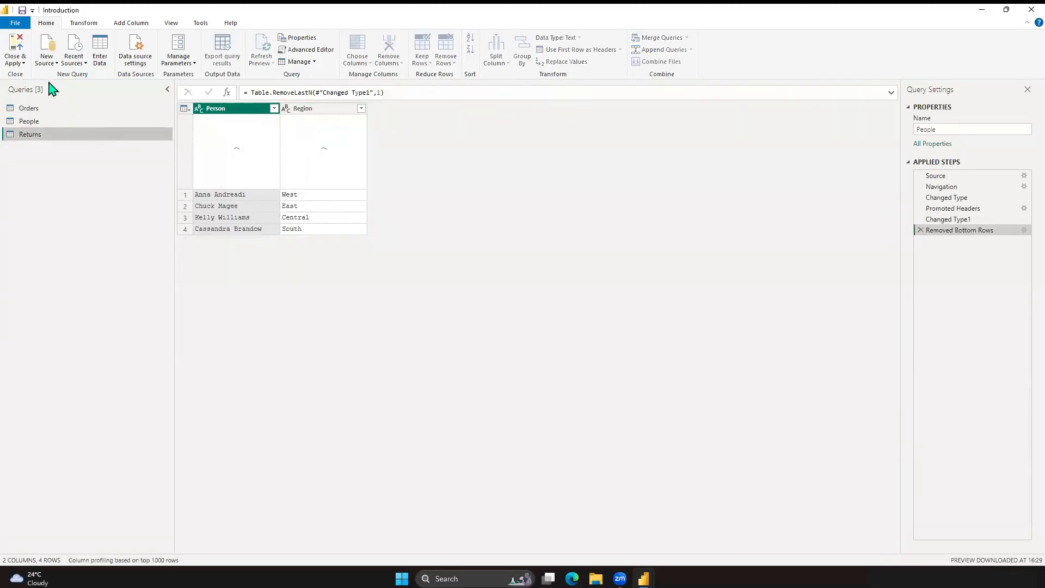
pyautogui.click(15, 60)
pyautogui.click(34, 76)
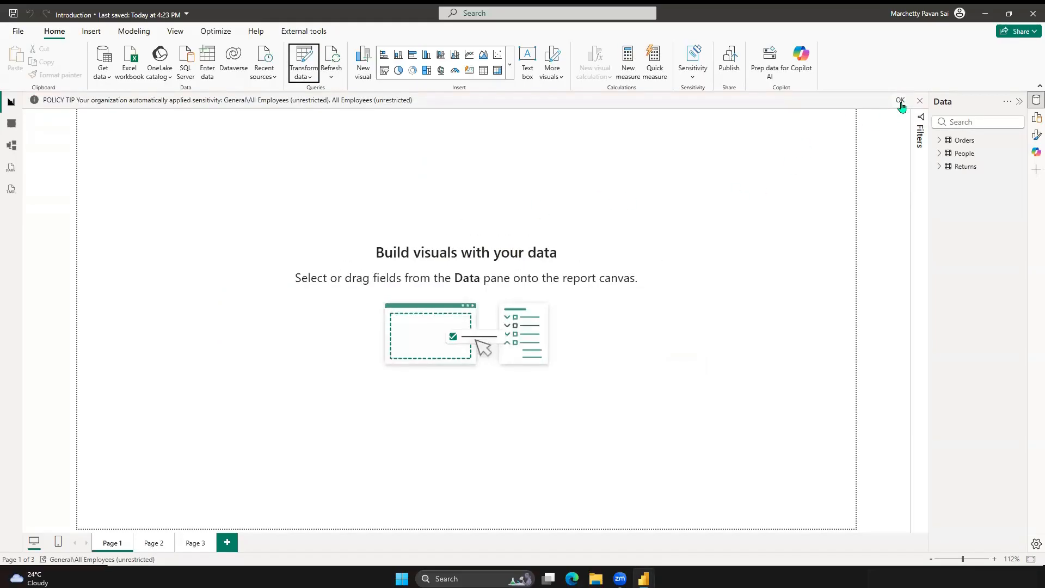
pyautogui.click(901, 101)
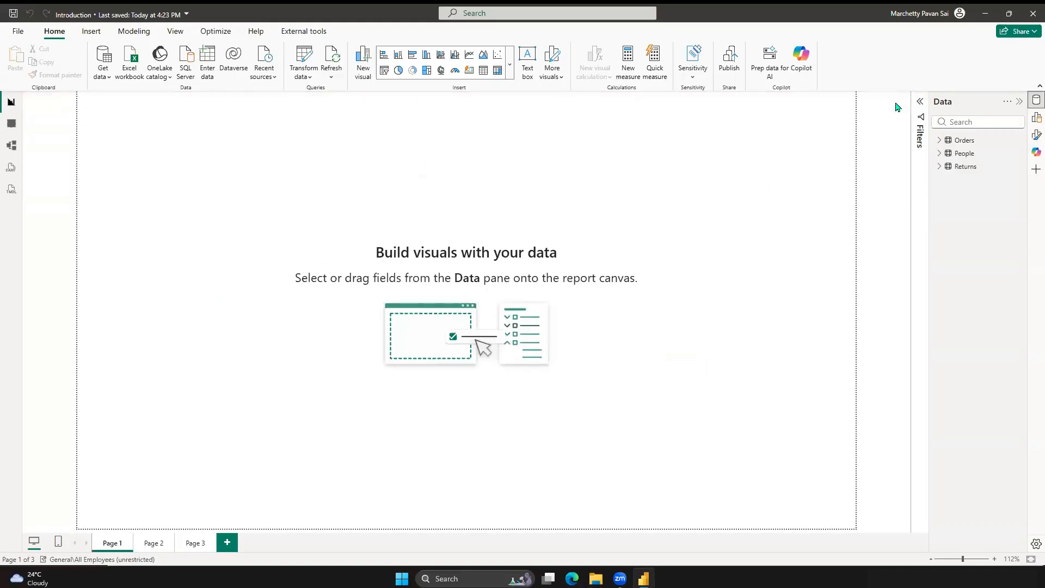
# - In the model view, spread out the table cards and create an active one-to-many relationship from Returns Order ID to Orders Order ID
pyautogui.click(11, 147)
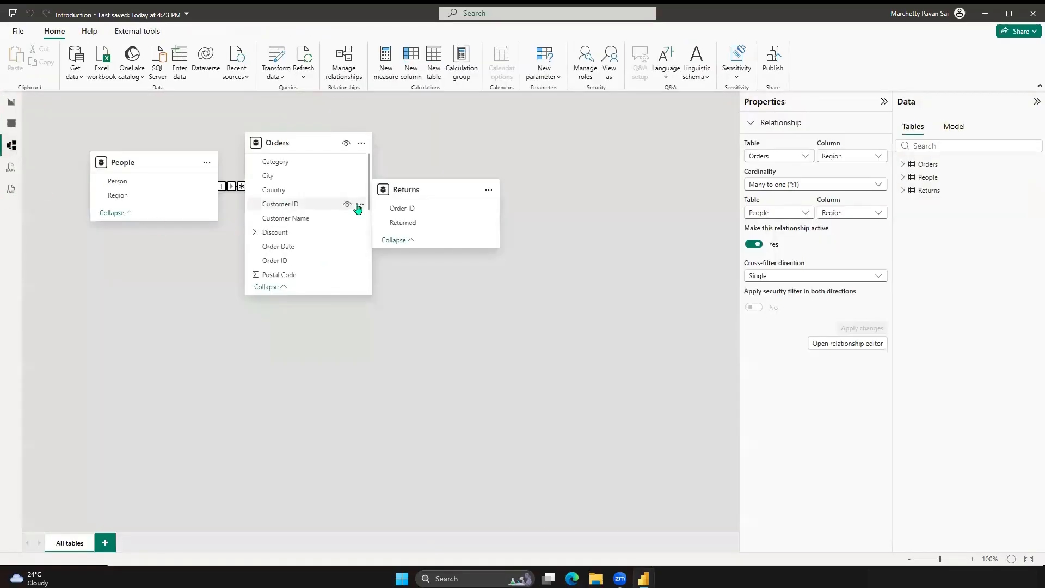
pyautogui.moveTo(408, 187); pyautogui.dragTo(482, 159)
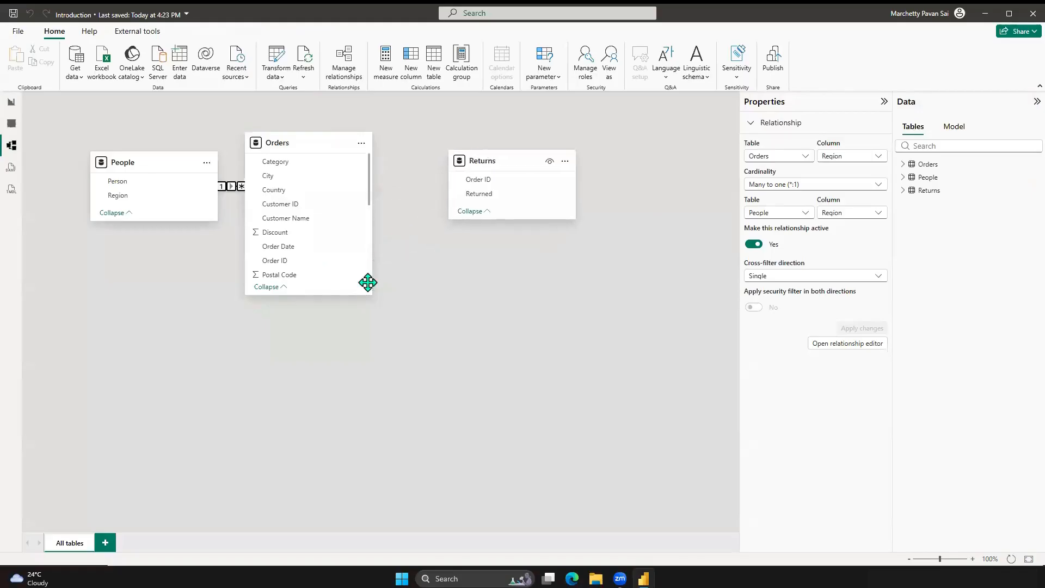
pyautogui.moveTo(339, 297); pyautogui.dragTo(339, 369)
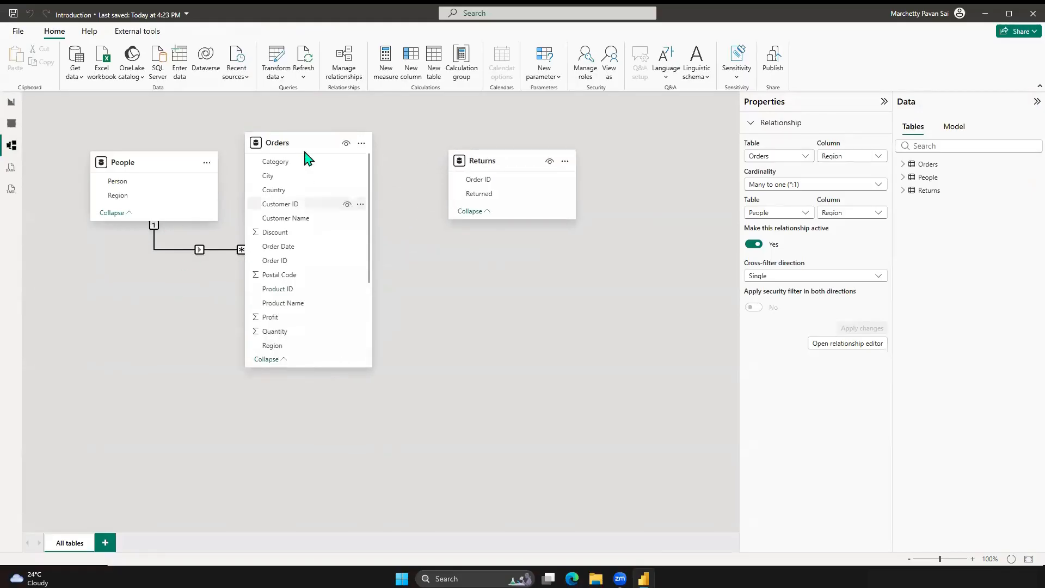
pyautogui.moveTo(478, 179); pyautogui.dragTo(326, 267)
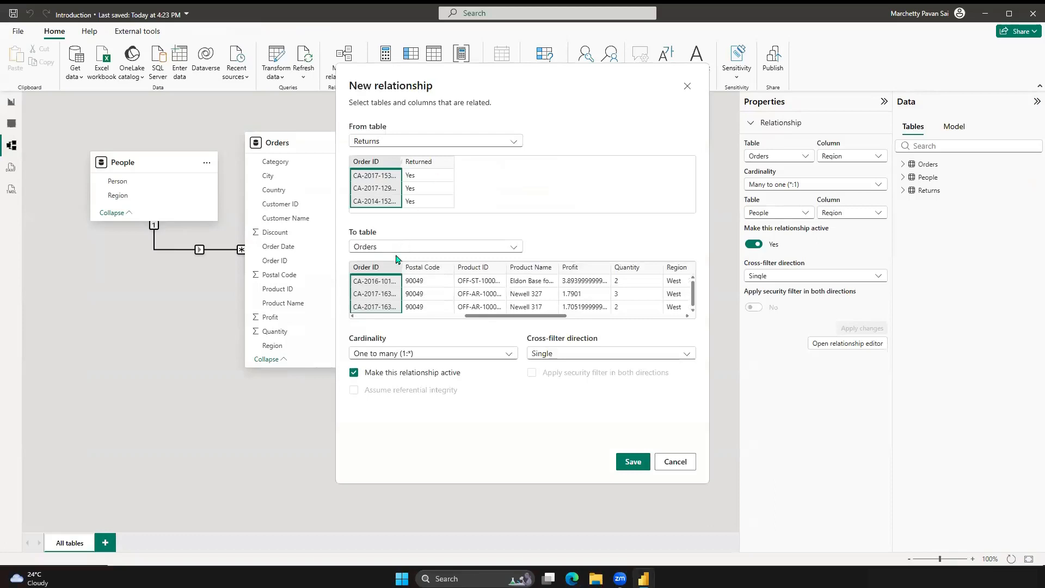
pyautogui.click(631, 462)
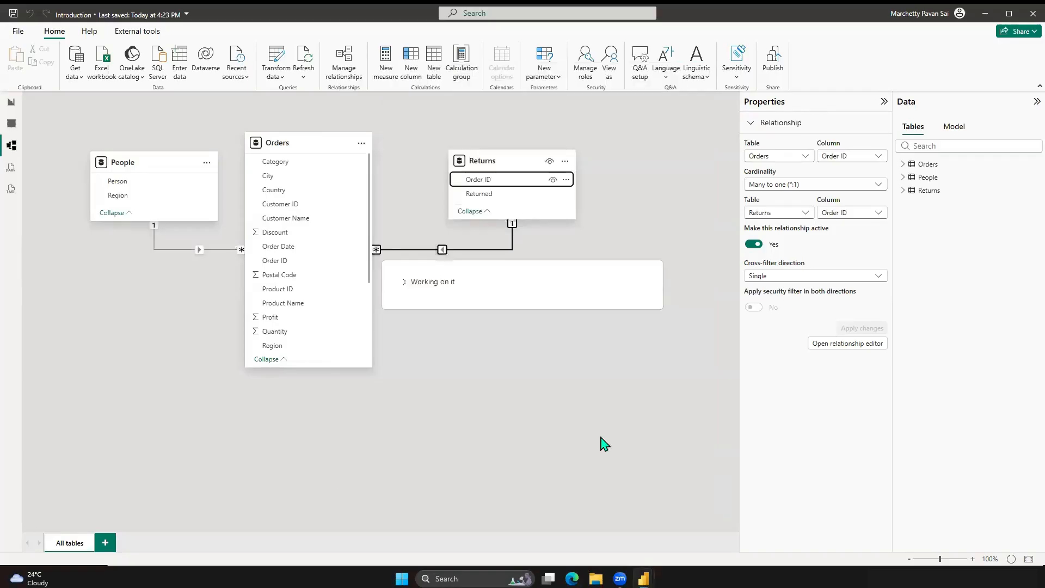
# - Reposition the Orders table card between People and Returns and lengthen it to list its fields down to Sub-Category
pyautogui.moveTo(292, 140); pyautogui.dragTo(312, 143)
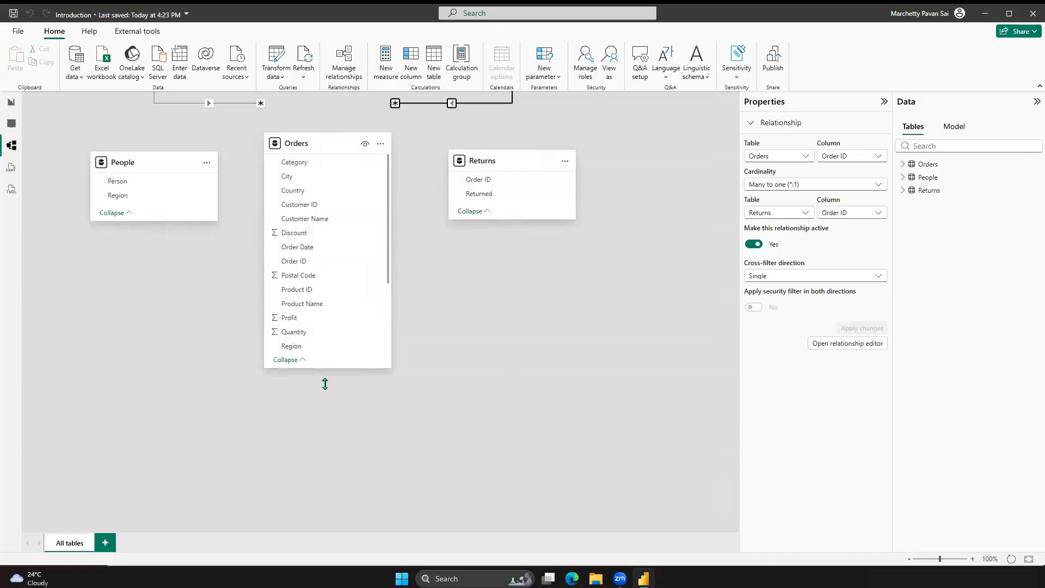
pyautogui.moveTo(325, 384); pyautogui.dragTo(328, 398)
pyautogui.moveTo(362, 344); pyautogui.dragTo(380, 247)
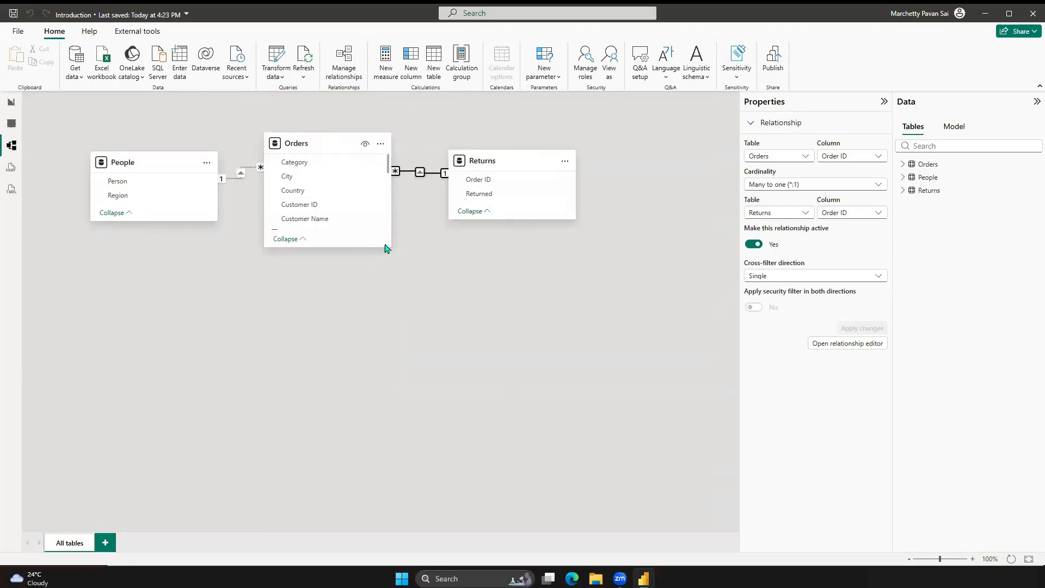
pyautogui.moveTo(320, 144); pyautogui.dragTo(320, 284)
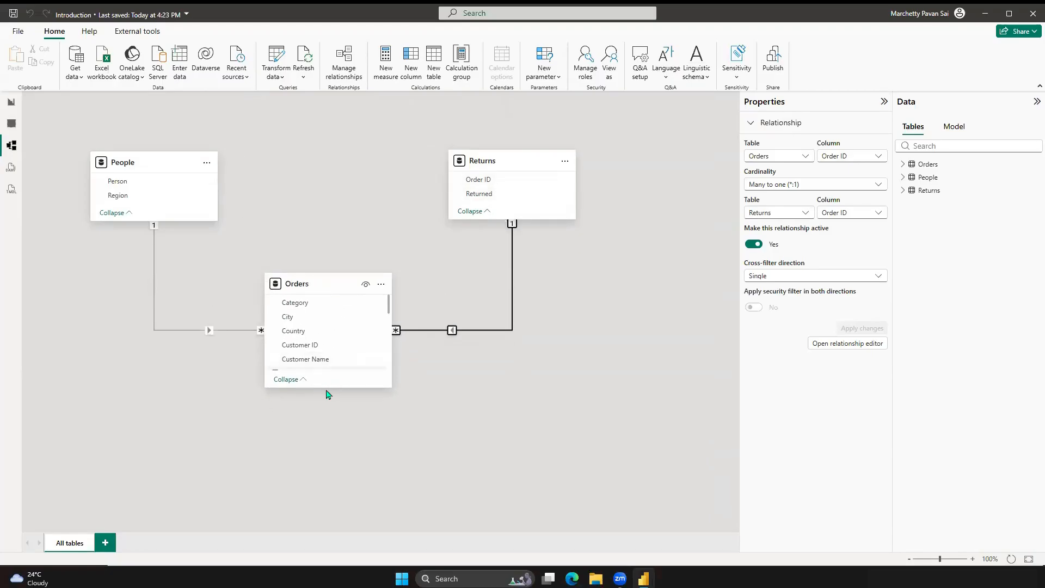
pyautogui.moveTo(321, 387); pyautogui.dragTo(328, 524)
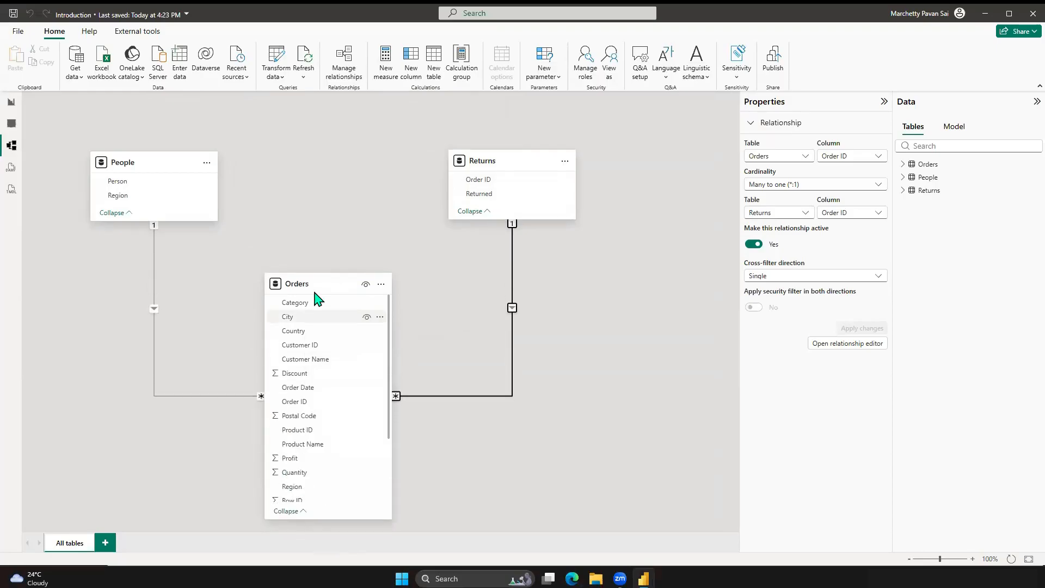
pyautogui.moveTo(317, 275); pyautogui.dragTo(308, 217)
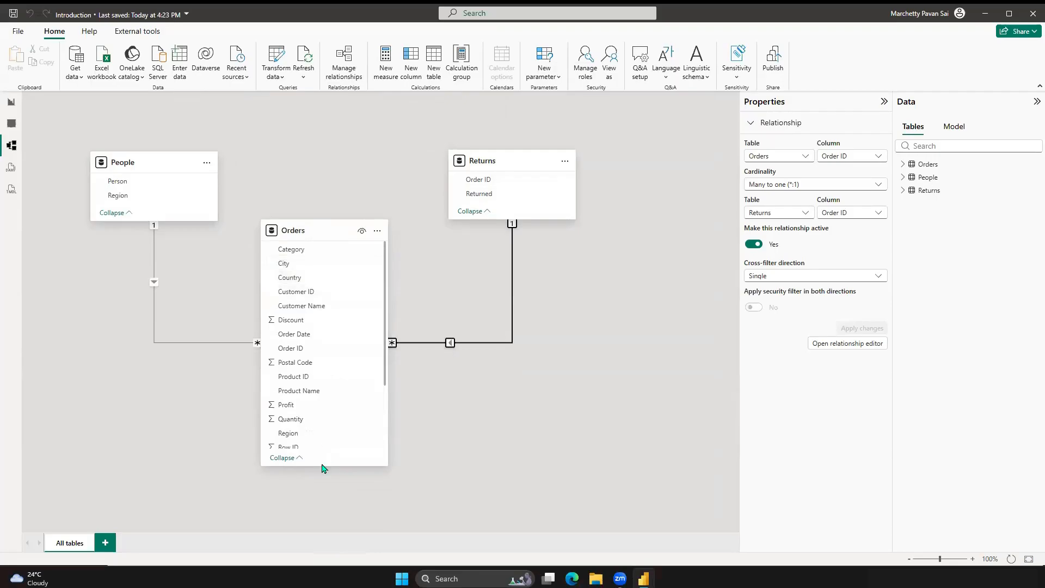
pyautogui.moveTo(323, 487); pyautogui.dragTo(330, 539)
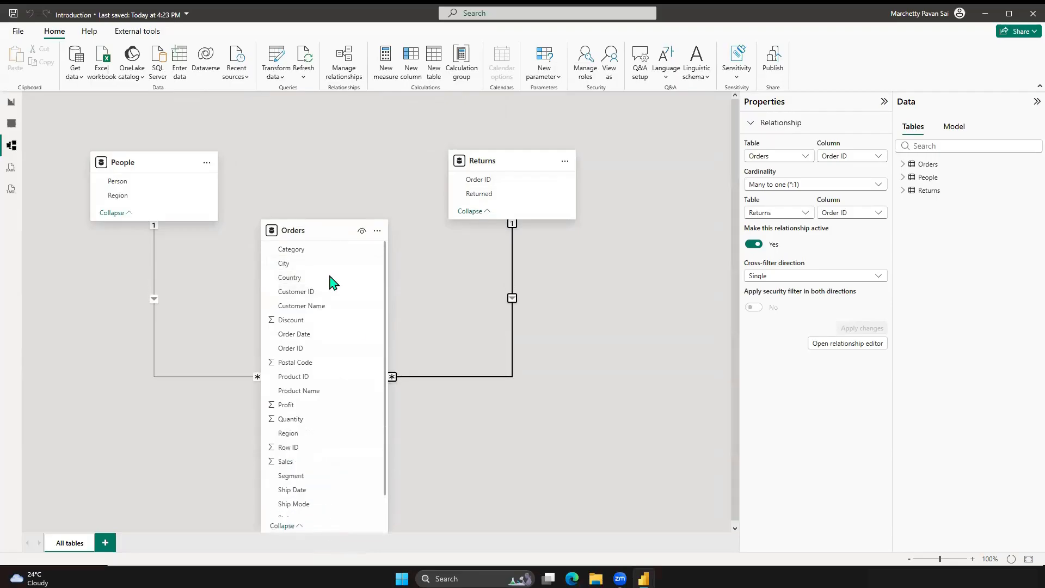
pyautogui.moveTo(315, 235); pyautogui.dragTo(315, 175)
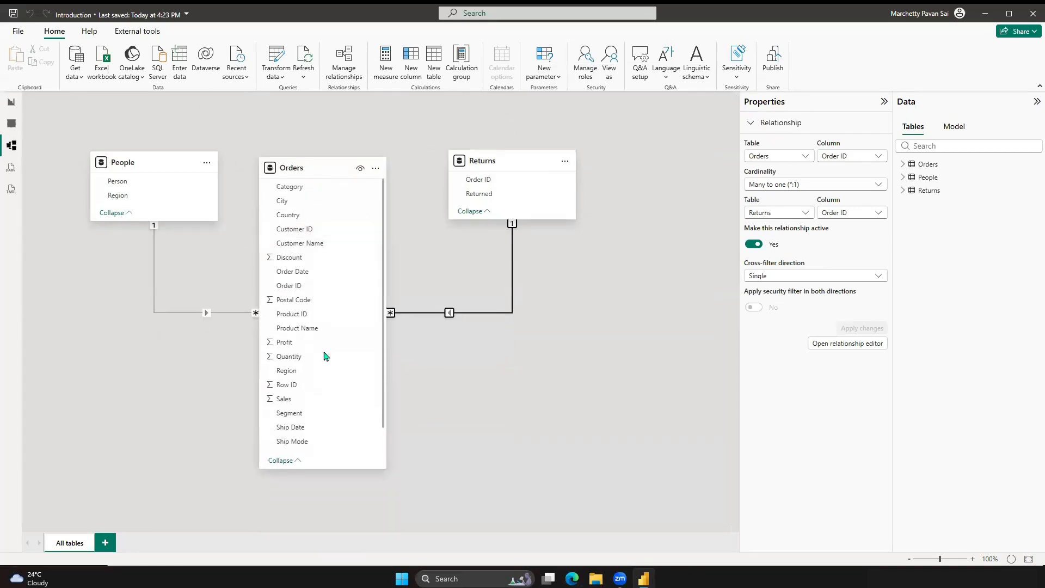
pyautogui.moveTo(321, 476); pyautogui.dragTo(322, 501)
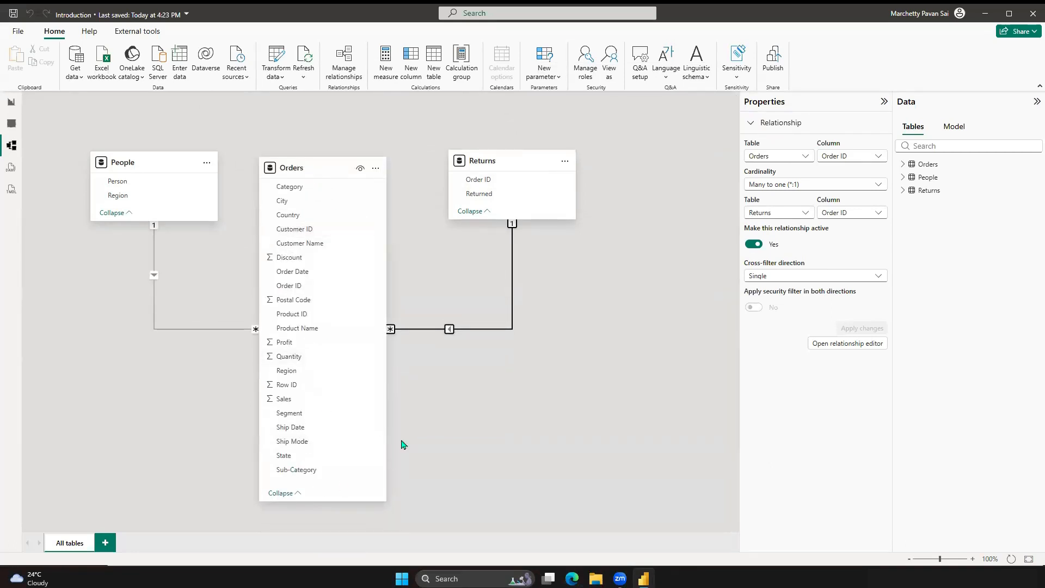
pyautogui.click(476, 379)
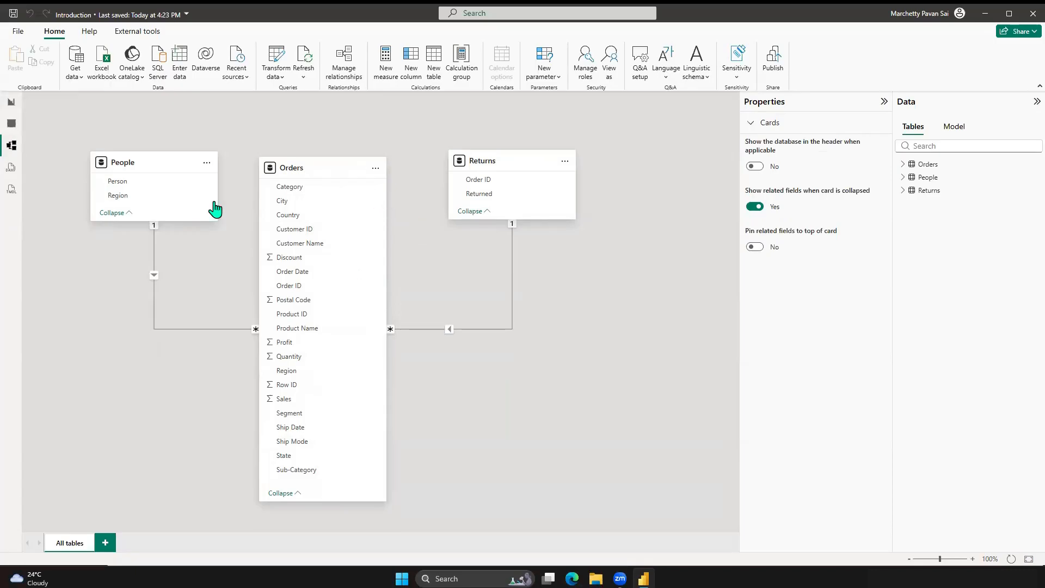
# - Return to the report view, expand the Orders table's fields, and show the visual-building options for Page 1
pyautogui.click(11, 101)
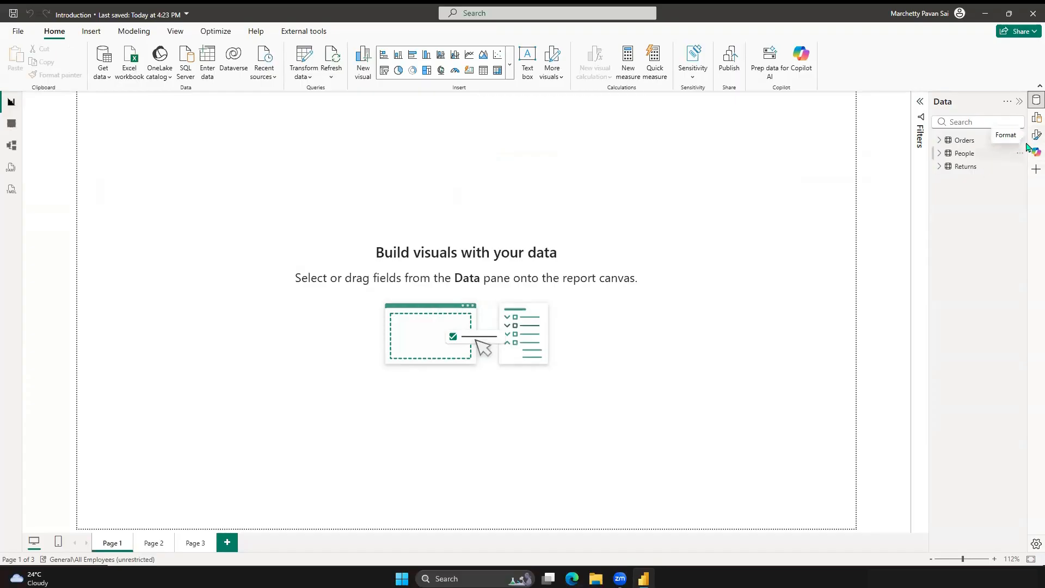
pyautogui.click(944, 145)
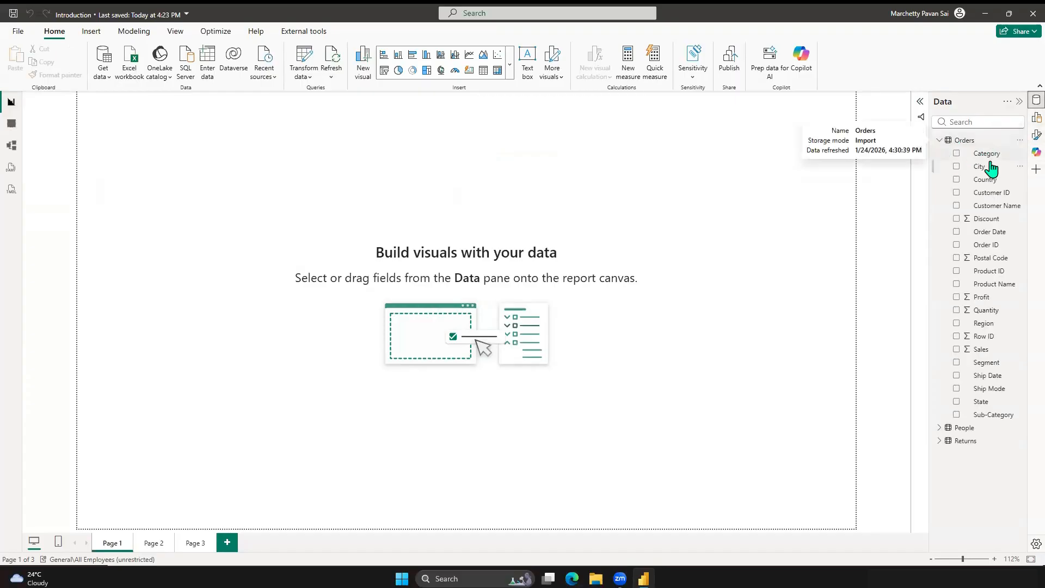
pyautogui.click(1034, 119)
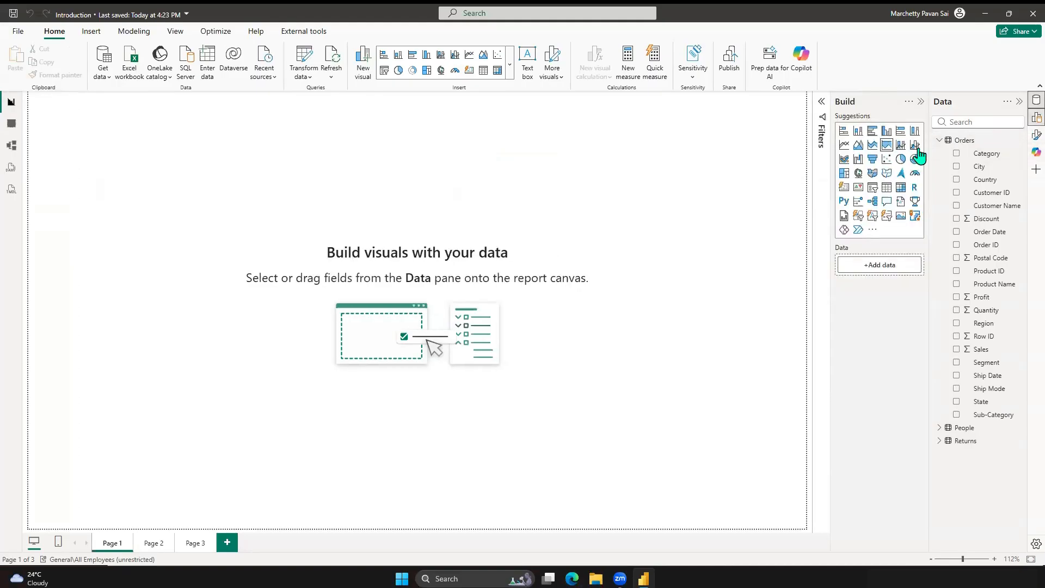
pyautogui.click(510, 80)
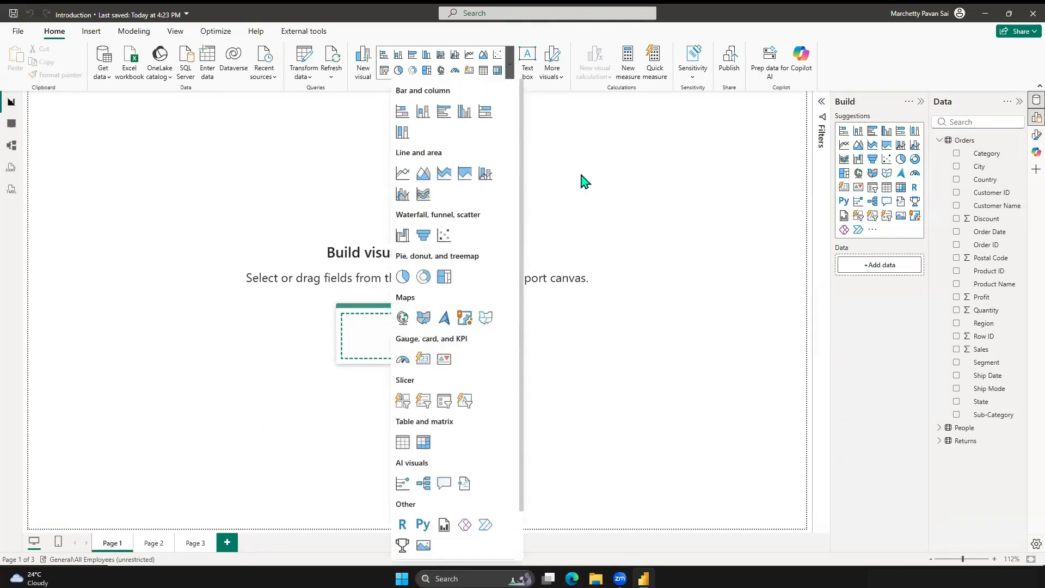
pyautogui.click(444, 112)
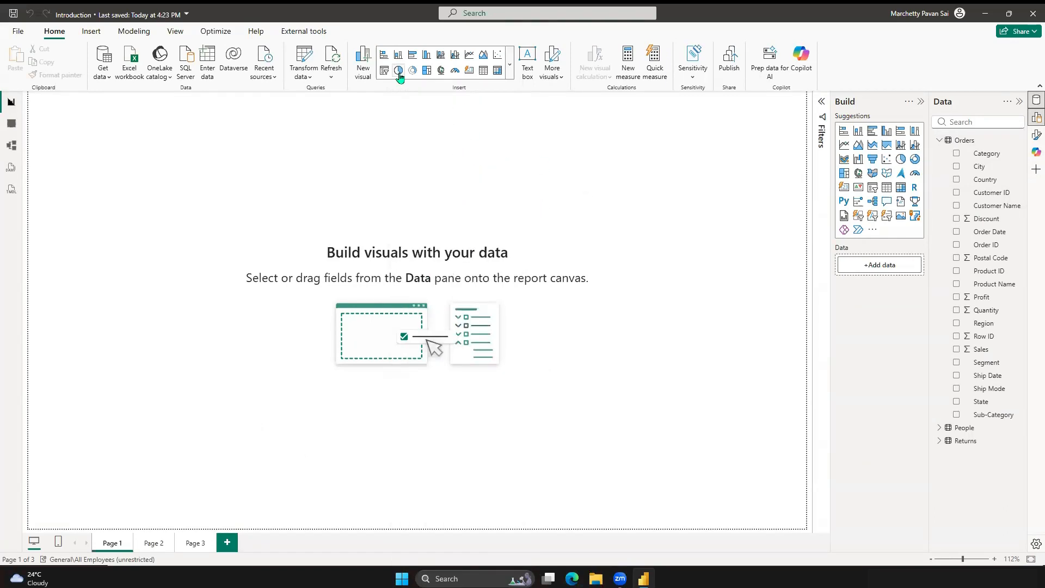
# - Insert a pie chart with Ship Mode as legend and Sales as values, and enlarge it on the canvas
pyautogui.click(399, 74)
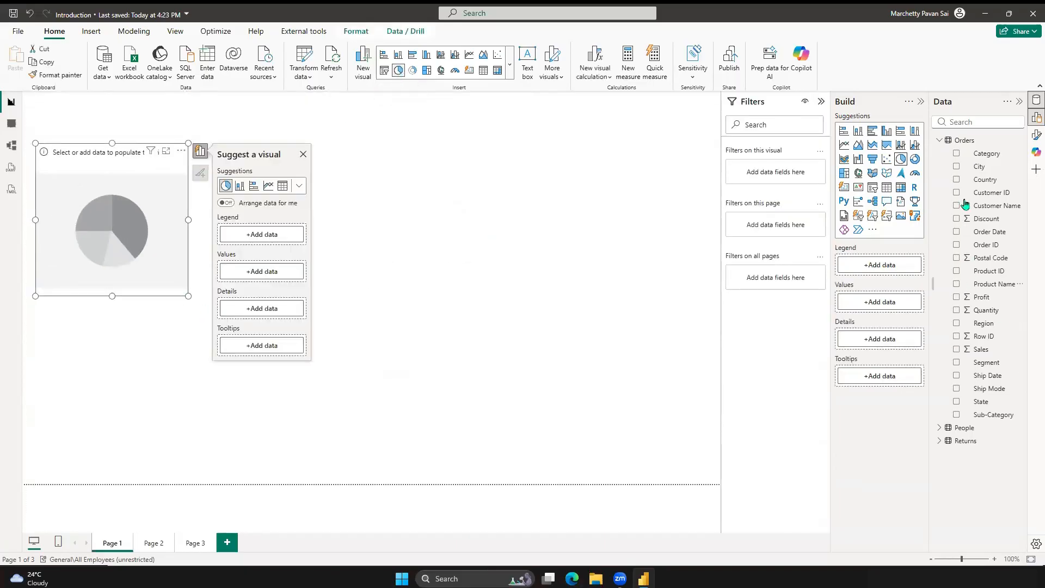
pyautogui.moveTo(982, 384); pyautogui.dragTo(882, 265)
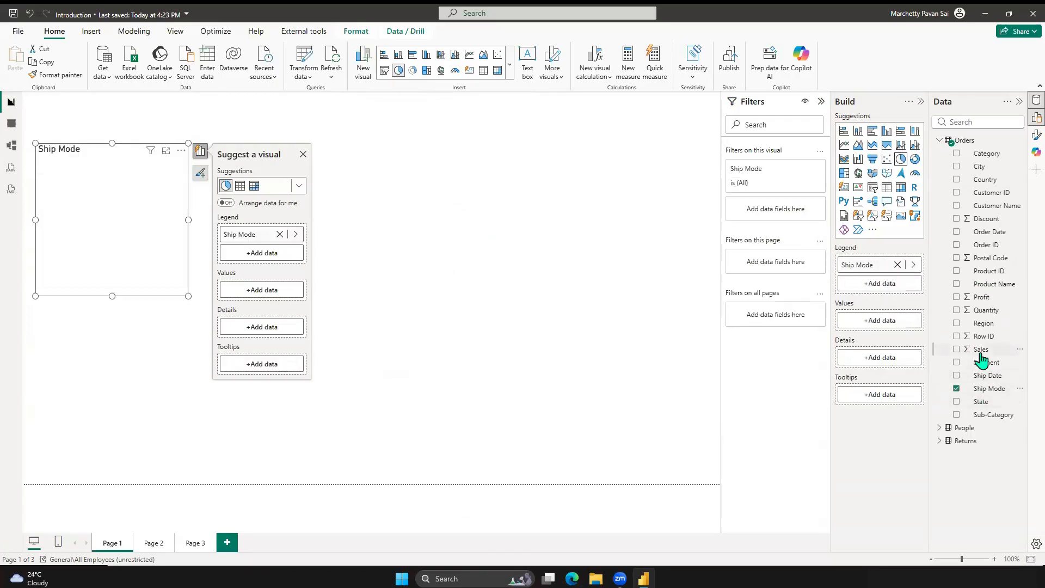
pyautogui.moveTo(888, 326); pyautogui.dragTo(887, 326)
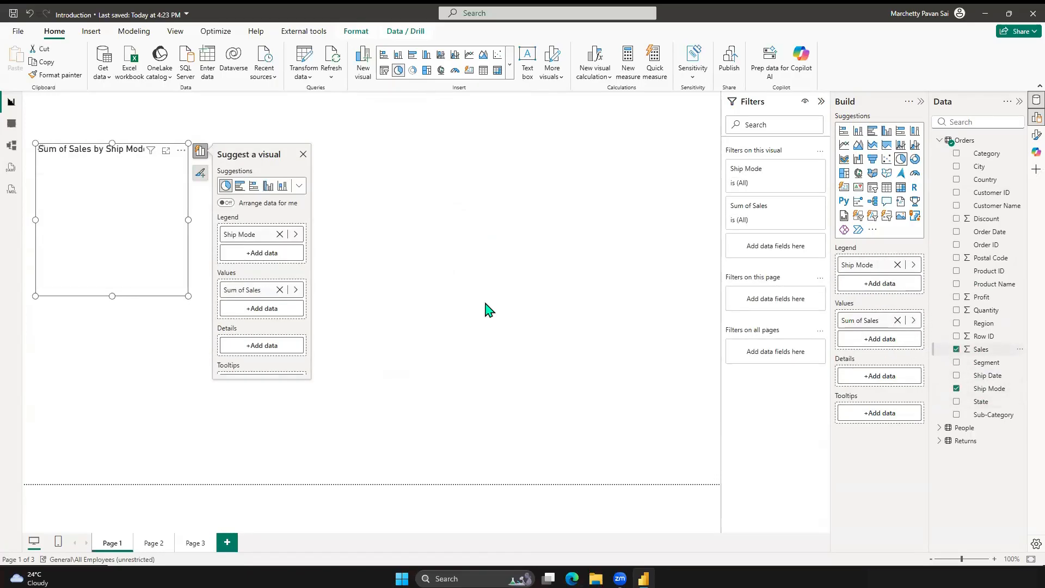
pyautogui.moveTo(189, 297); pyautogui.dragTo(300, 323)
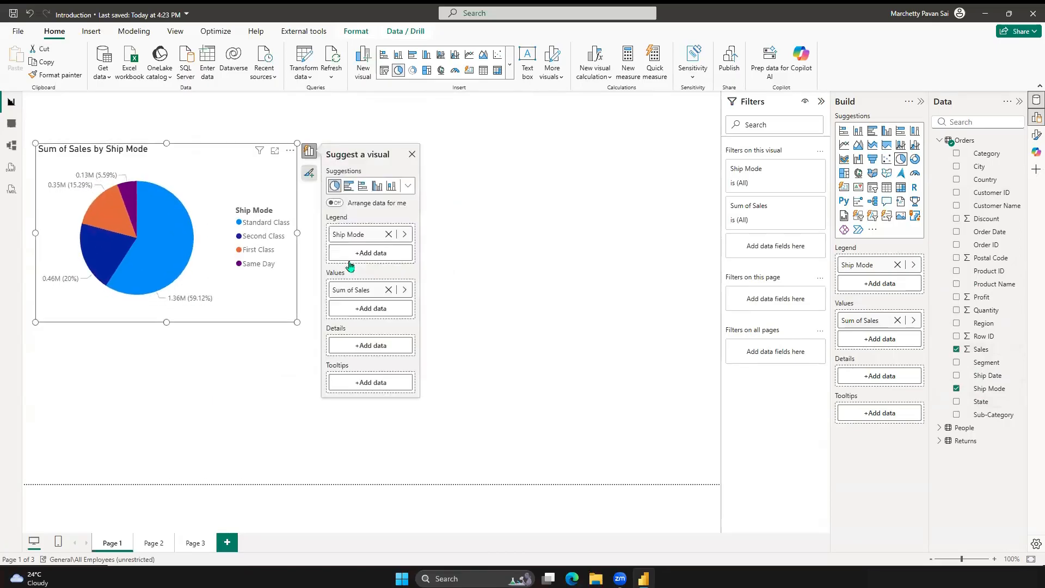
# - Insert a clustered bar chart beside the pie chart with Sub-Category on the Y-axis and Sales on the X-axis, sized to show every sub-category
pyautogui.click(394, 143)
pyautogui.click(412, 54)
pyautogui.moveTo(280, 367); pyautogui.dragTo(556, 181)
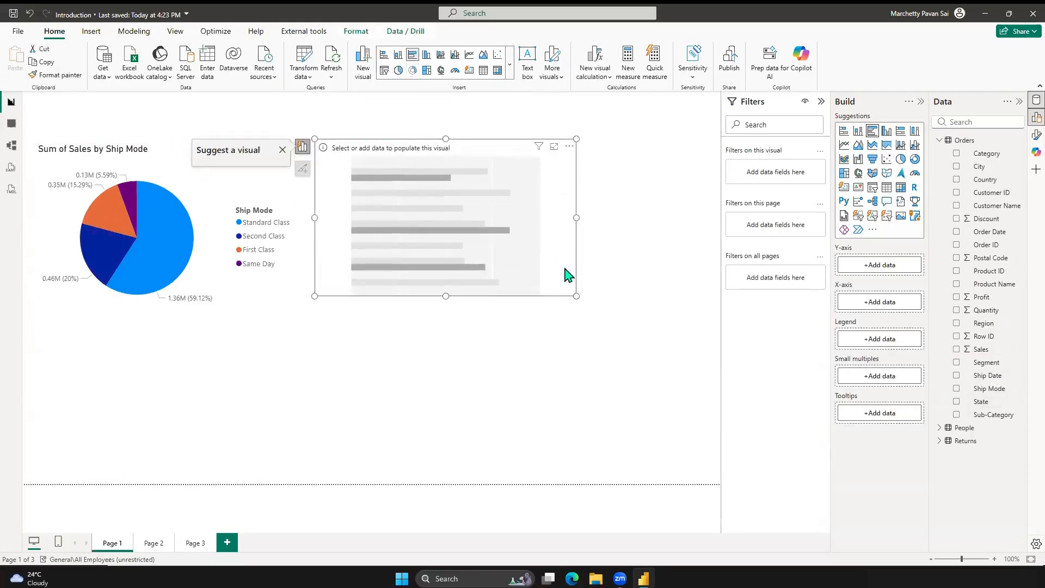
pyautogui.moveTo(581, 306); pyautogui.dragTo(586, 311)
pyautogui.moveTo(950, 378); pyautogui.dragTo(885, 265)
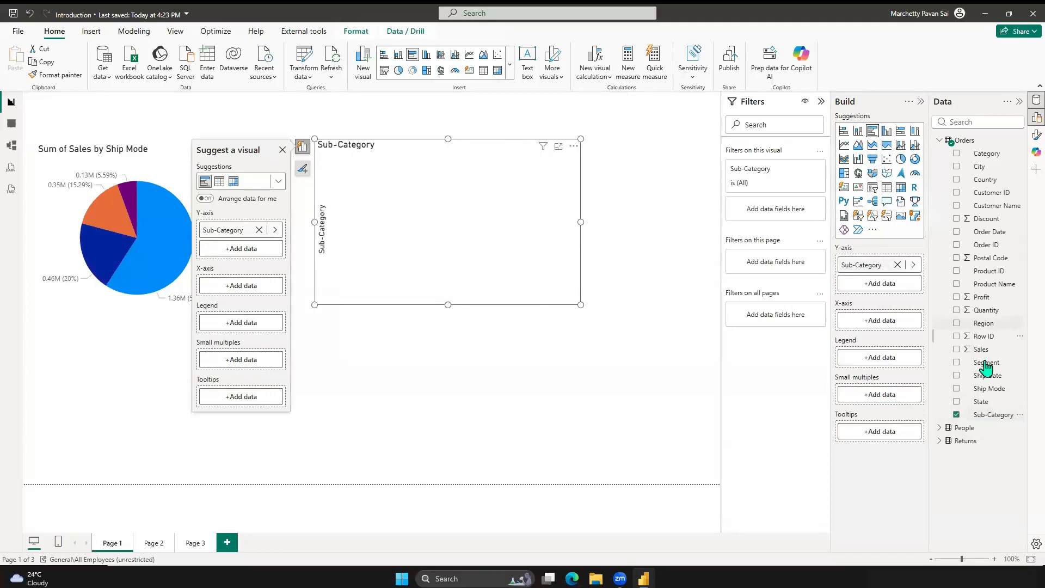
pyautogui.moveTo(978, 349); pyautogui.dragTo(881, 322)
pyautogui.moveTo(643, 381); pyautogui.dragTo(716, 483)
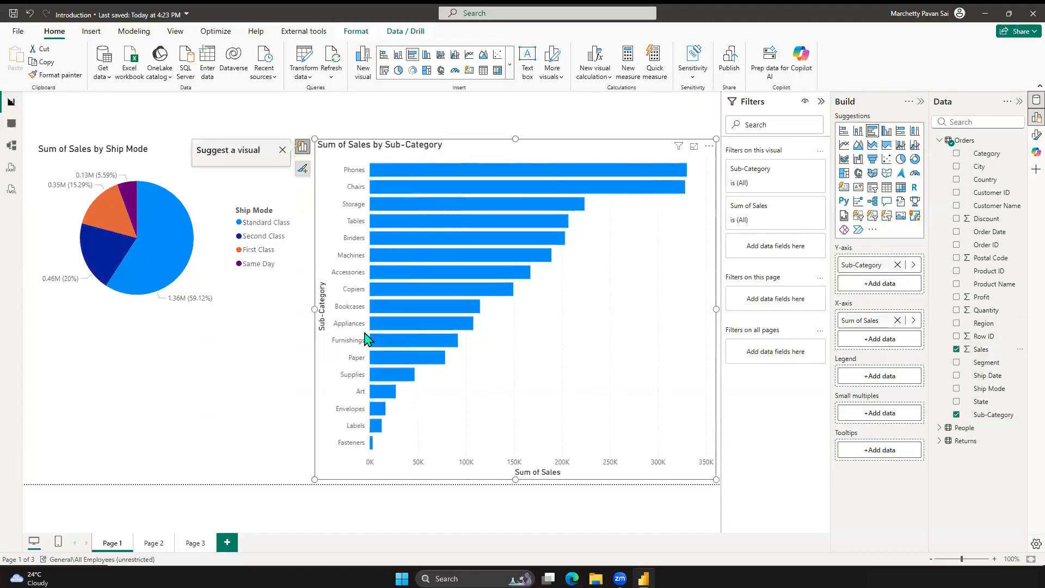
pyautogui.moveTo(315, 311); pyautogui.dragTo(450, 309)
# - Turn on data labels for the Sub-Category bar chart
pyautogui.click(1034, 134)
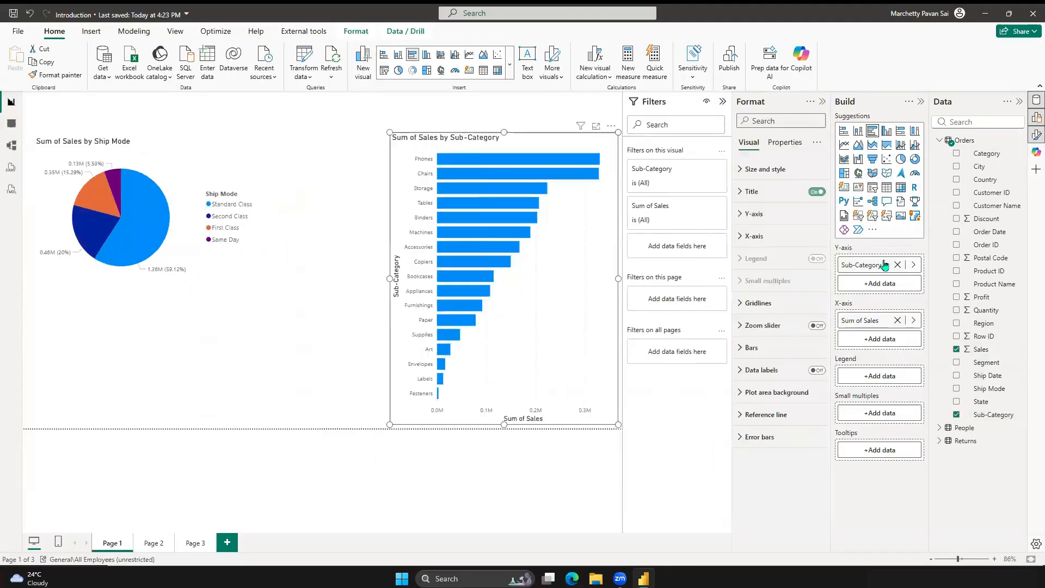
pyautogui.click(820, 373)
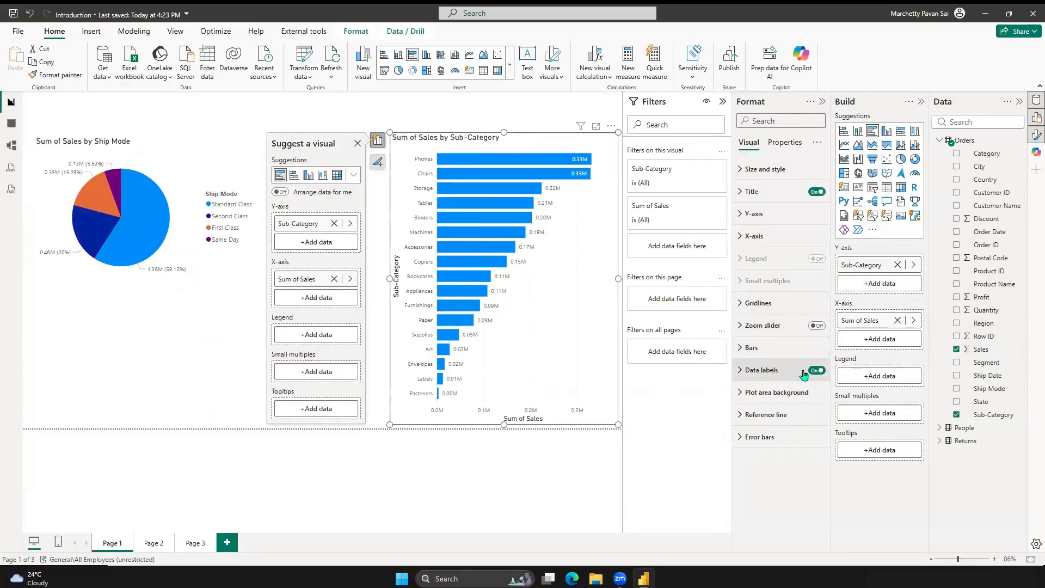
pyautogui.click(821, 104)
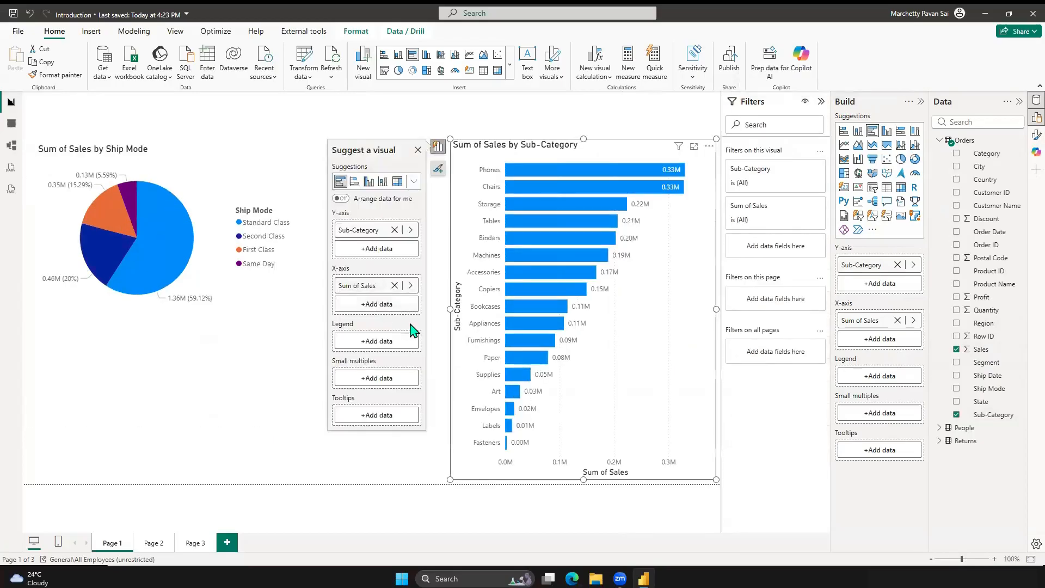
# - Widen and flatten the Ship Mode pie chart to fill the space beside the bar chart, and align both charts' upper edges
pyautogui.click(272, 343)
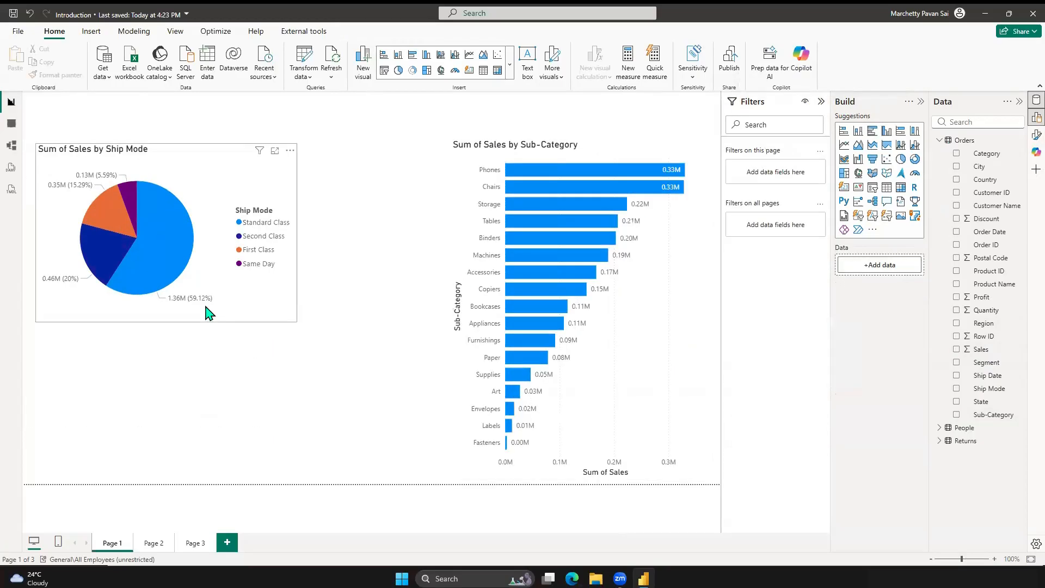
pyautogui.moveTo(296, 322); pyautogui.dragTo(376, 267)
pyautogui.moveTo(510, 149); pyautogui.dragTo(511, 133)
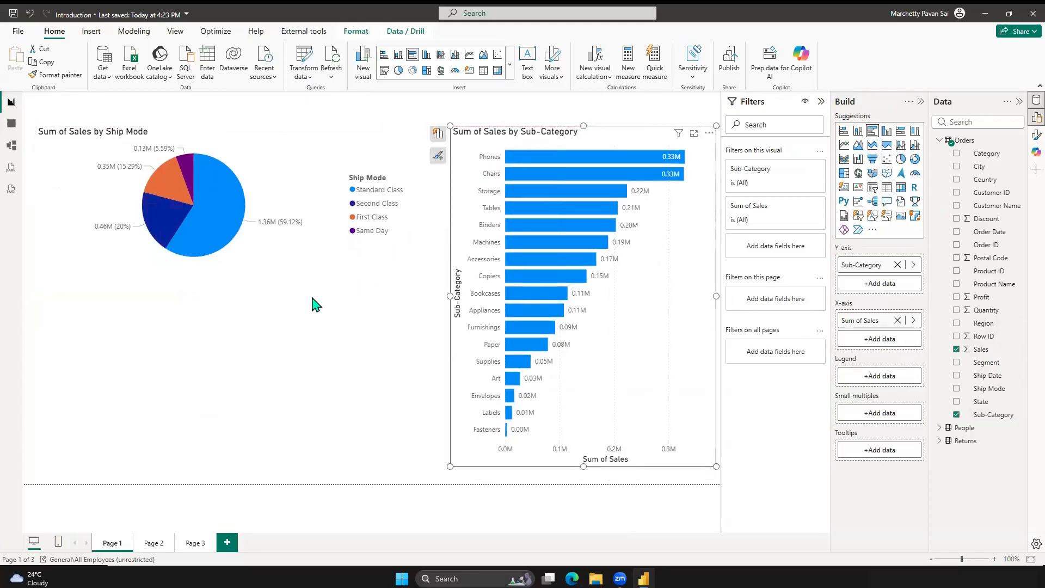
pyautogui.click(520, 110)
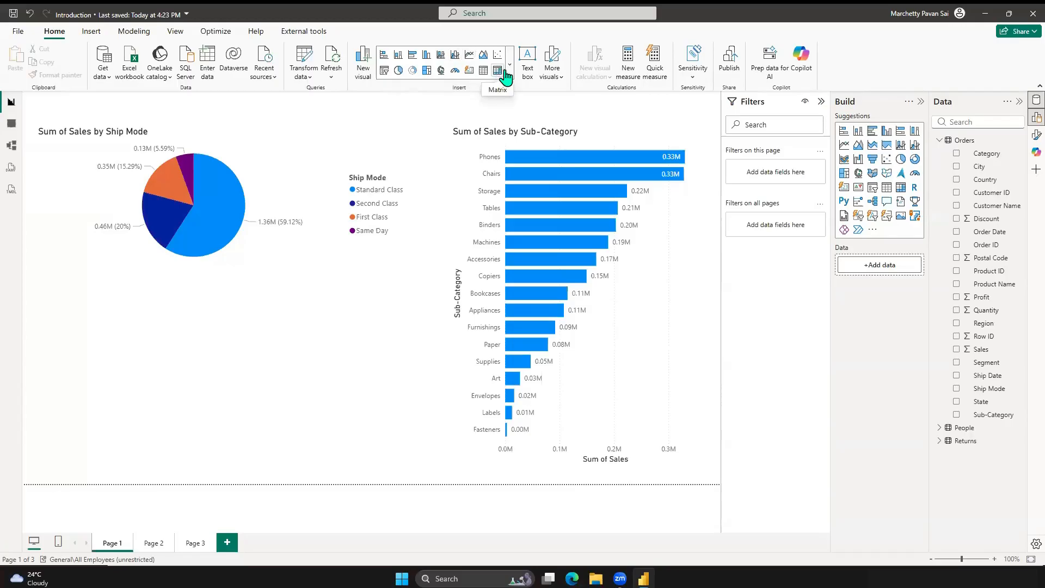
# - Insert a line chart below the pie chart with Order Date on the X-axis and Sales on the Y-axis, and make it wider and shorter
pyautogui.click(466, 58)
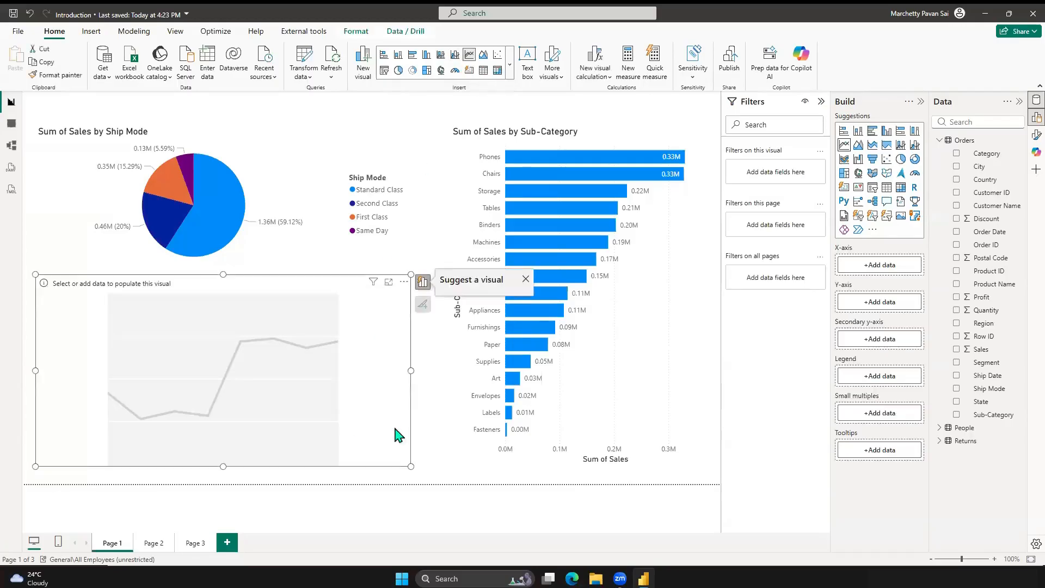
pyautogui.moveTo(413, 370); pyautogui.dragTo(429, 371)
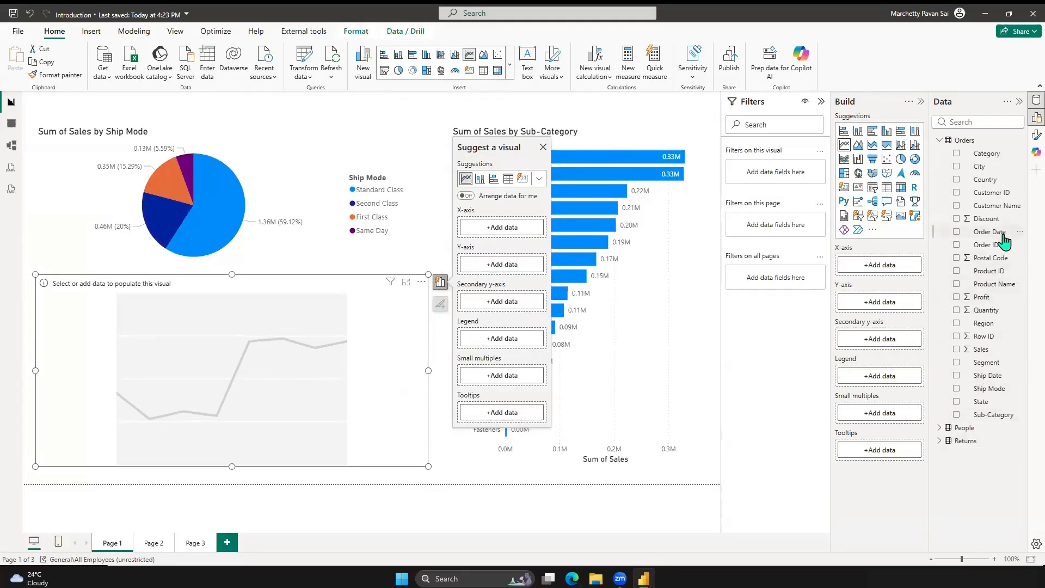
pyautogui.moveTo(1002, 234); pyautogui.dragTo(893, 266)
pyautogui.moveTo(977, 350); pyautogui.dragTo(877, 323)
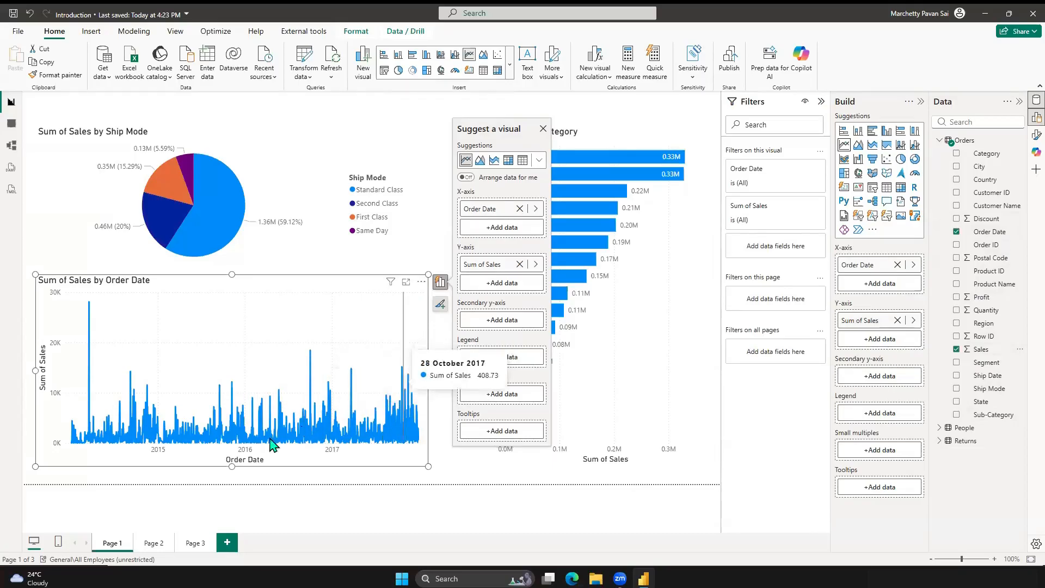
pyautogui.moveTo(232, 466); pyautogui.dragTo(267, 405)
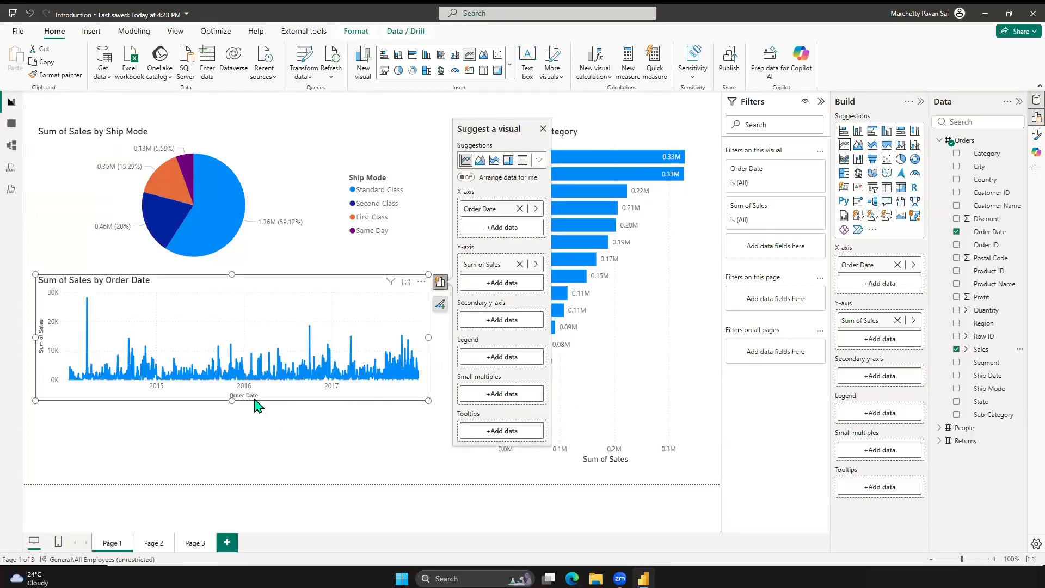
pyautogui.click(440, 293)
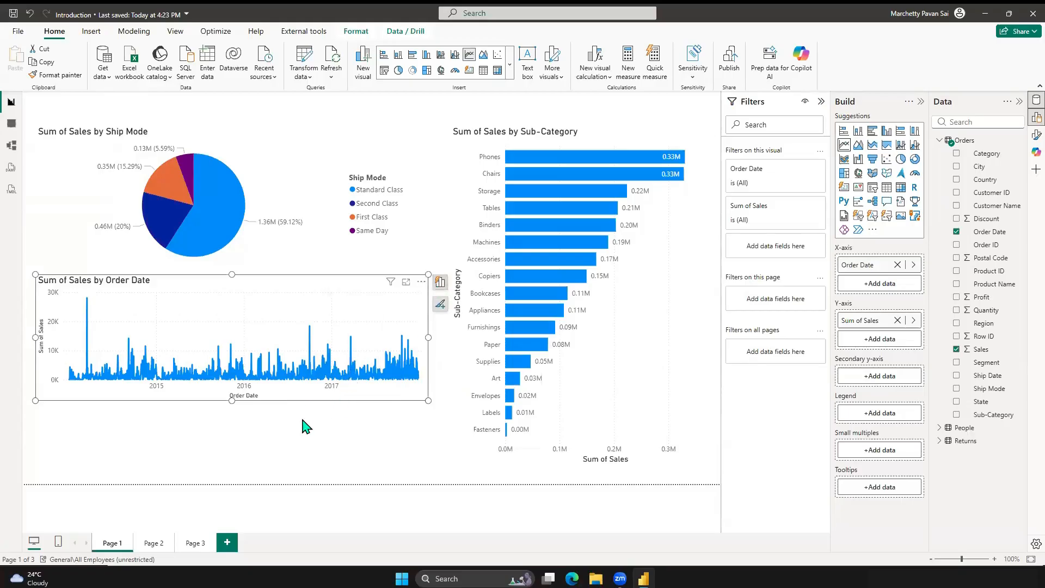
# - Move the line chart and pie chart down and lower the bar chart's upper edge to free a header strip above the charts
pyautogui.moveTo(343, 303); pyautogui.dragTo(342, 332)
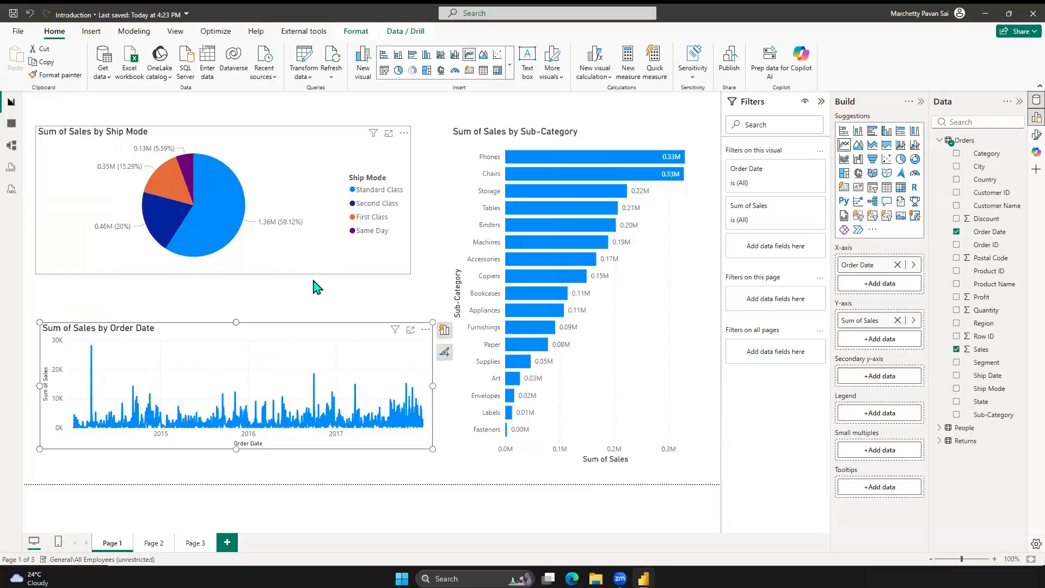
pyautogui.moveTo(314, 269); pyautogui.dragTo(315, 291)
pyautogui.click(581, 124)
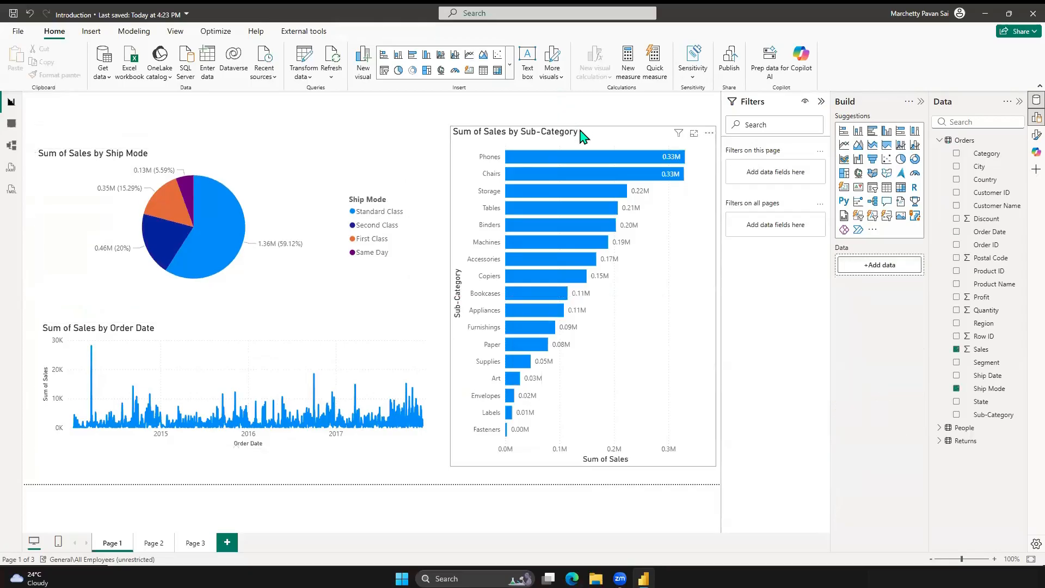
pyautogui.moveTo(582, 124); pyautogui.dragTo(583, 147)
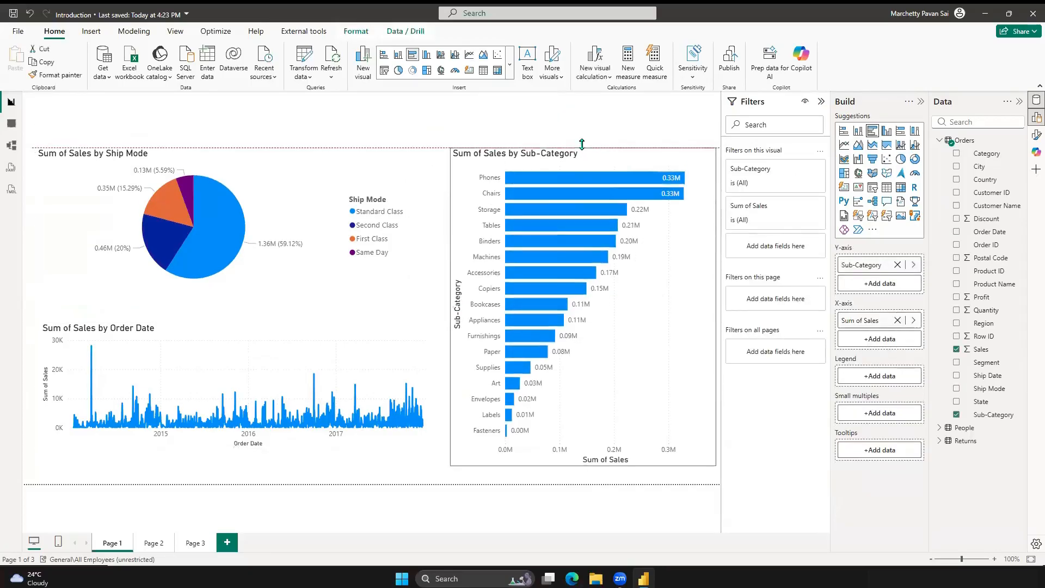
pyautogui.click(526, 114)
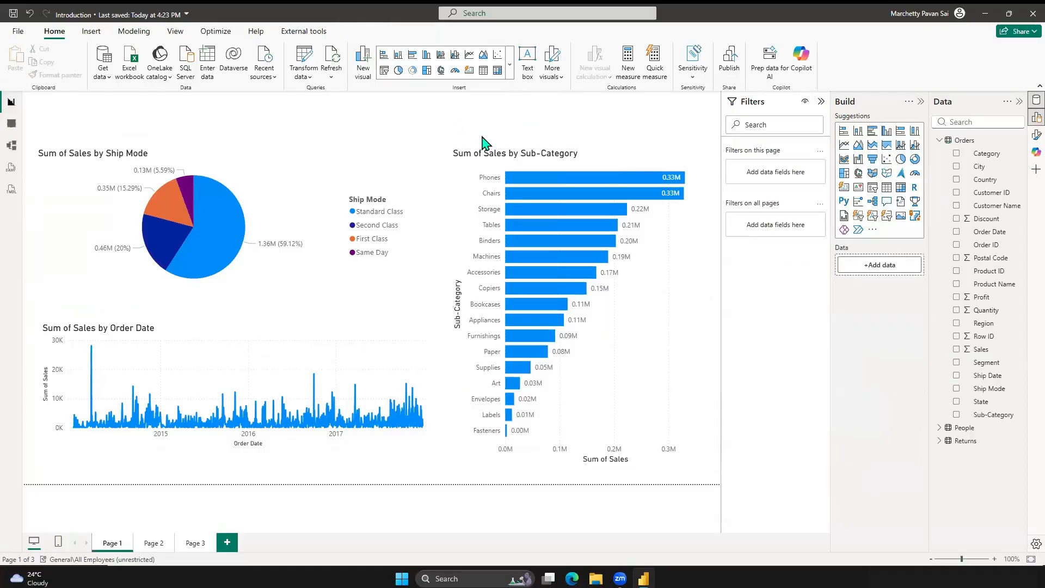
# - Add a text box reading "Sales Report" above the pie chart, sized as a wide, shallow header
pyautogui.click(527, 76)
pyautogui.click(140, 166)
pyautogui.moveTo(130, 146); pyautogui.dragTo(83, 92)
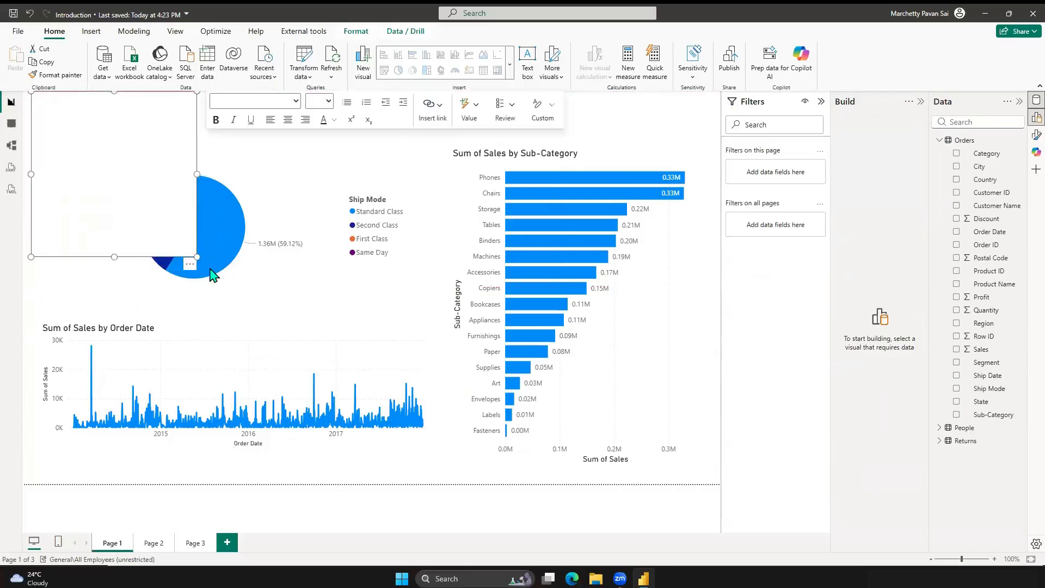
pyautogui.moveTo(194, 255); pyautogui.dragTo(273, 136)
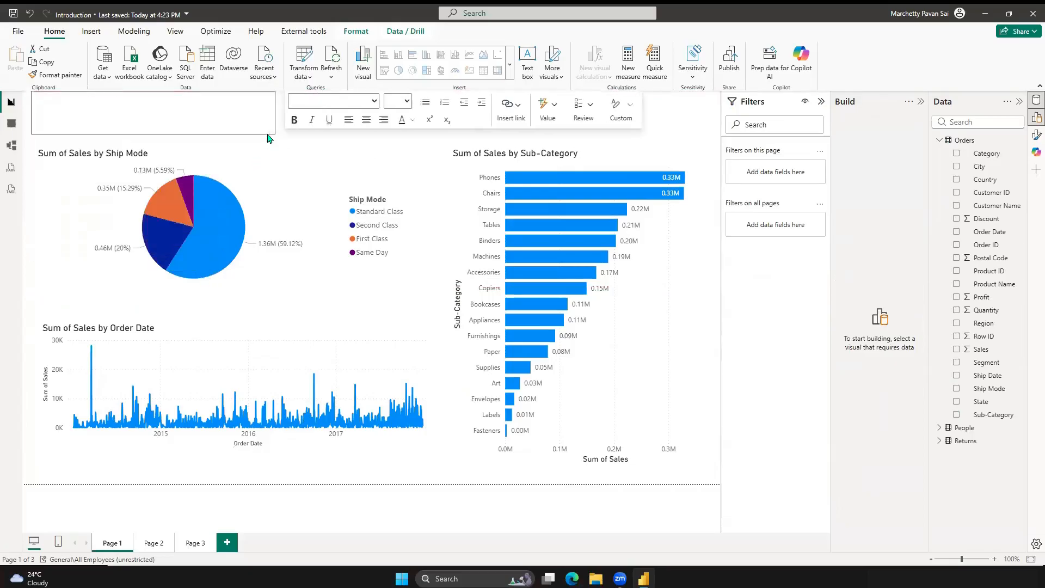
pyautogui.click(126, 120)
pyautogui.write('Sales Report')
# - Format the Sales Report title in size 24, dark blue and bold
pyautogui.hotkey('ctrl', 'a')
pyautogui.click(406, 102)
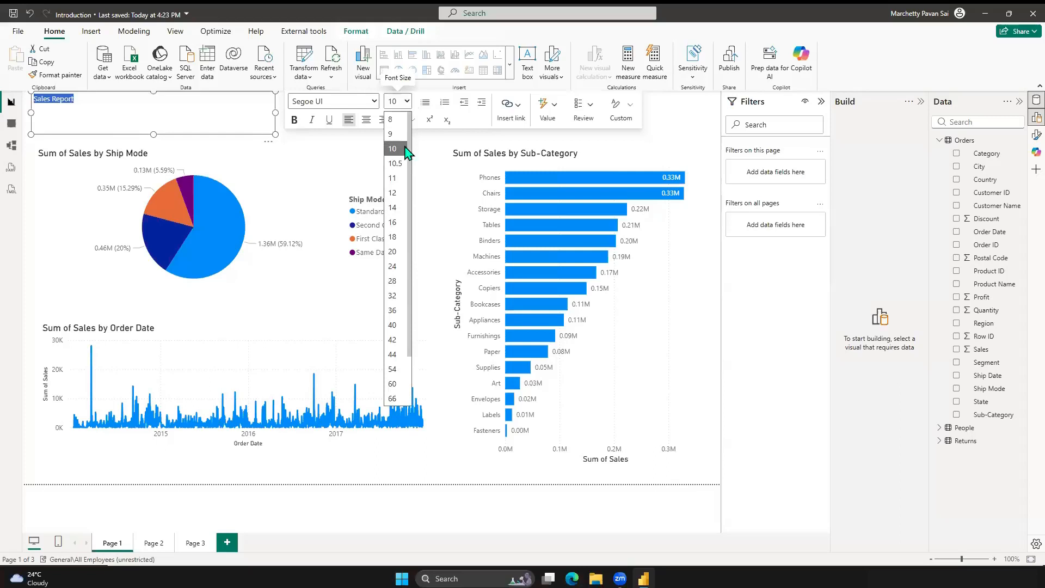
pyautogui.click(396, 267)
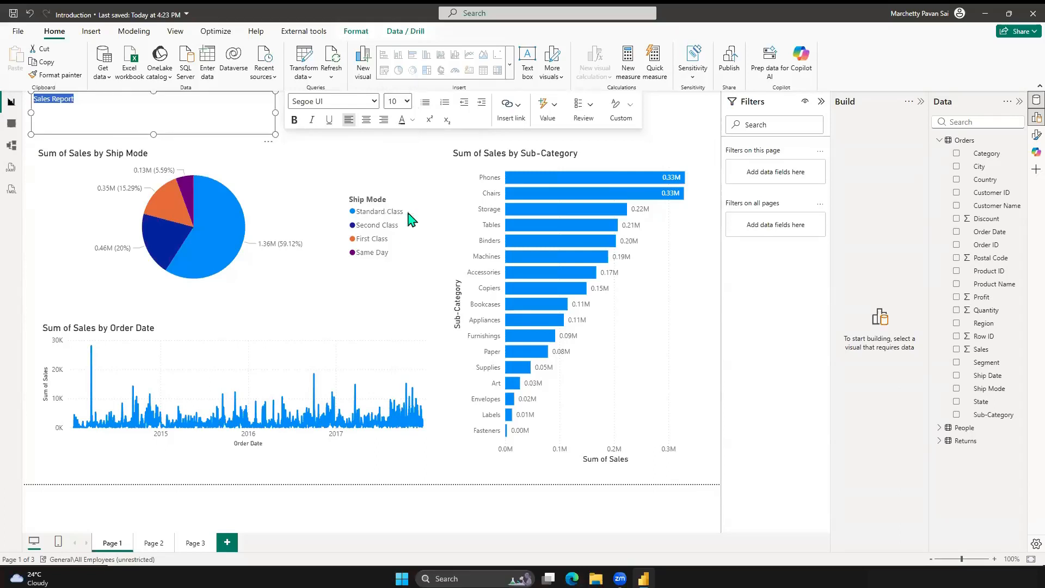
pyautogui.click(413, 120)
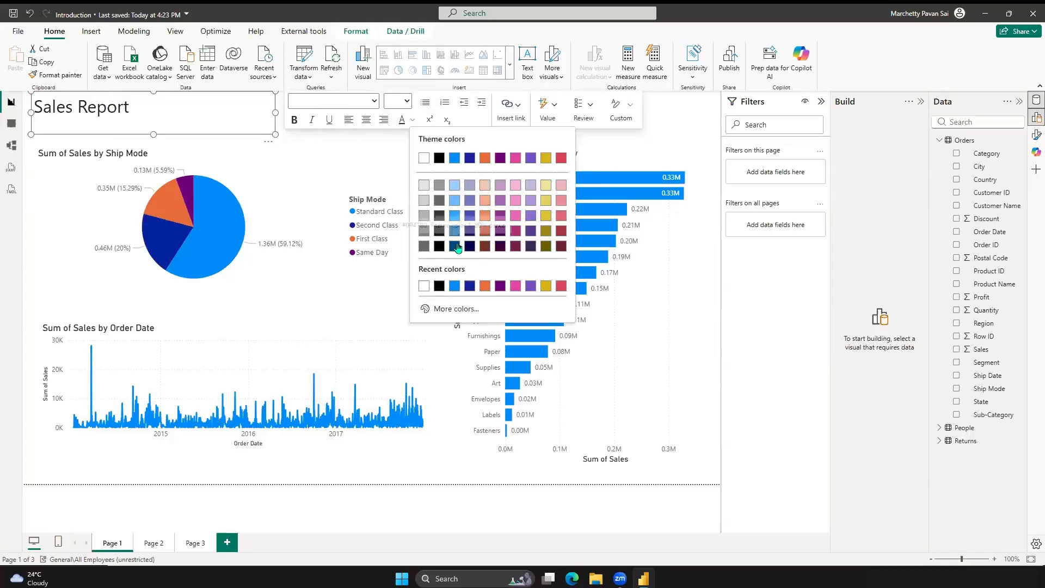
pyautogui.click(456, 246)
pyautogui.click(295, 121)
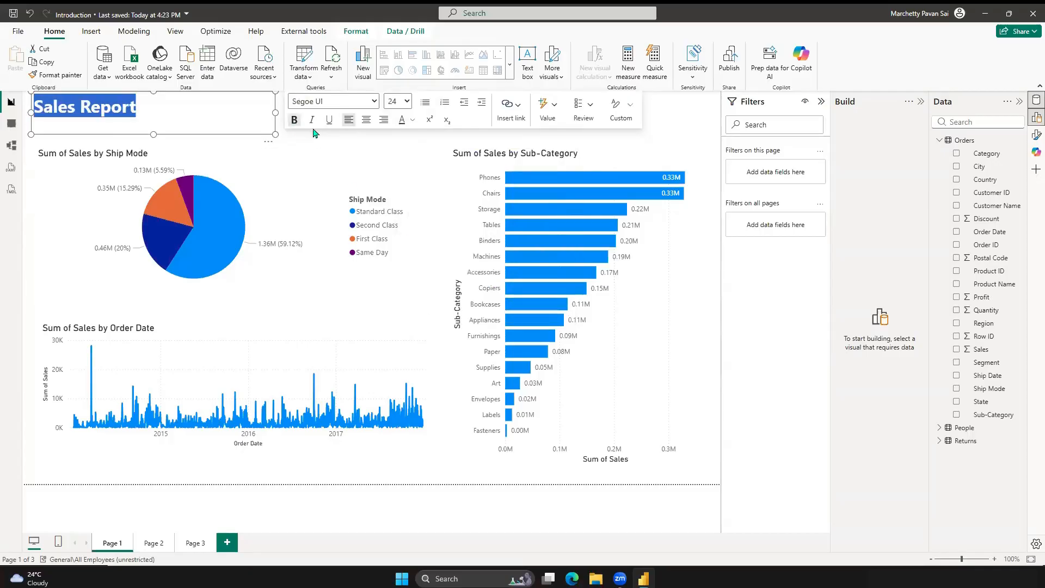
pyautogui.click(353, 141)
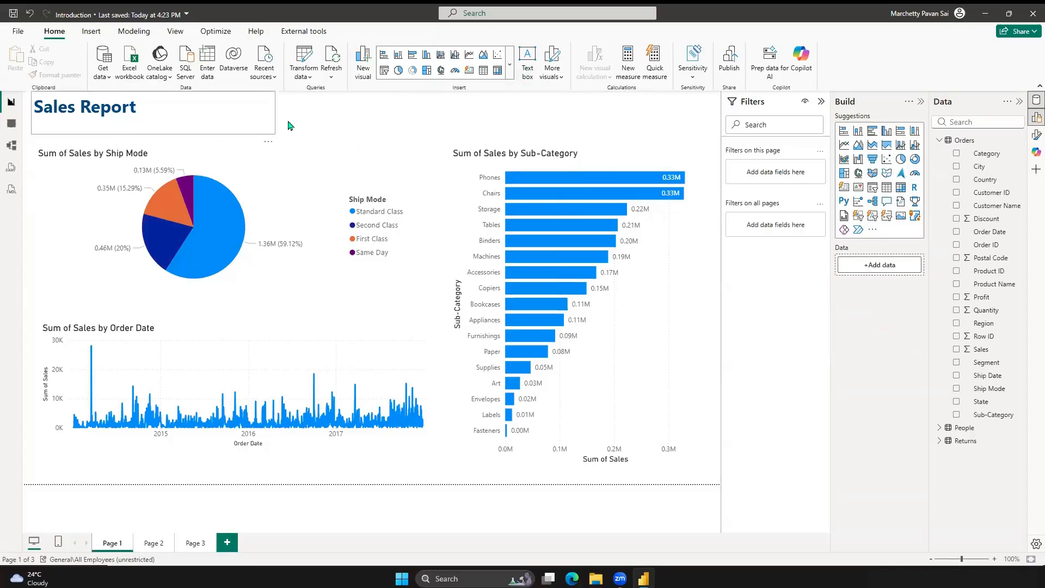
# - Insert a slicer on Region in the report page's upper-right corner, sized to show all four regions
pyautogui.click(382, 71)
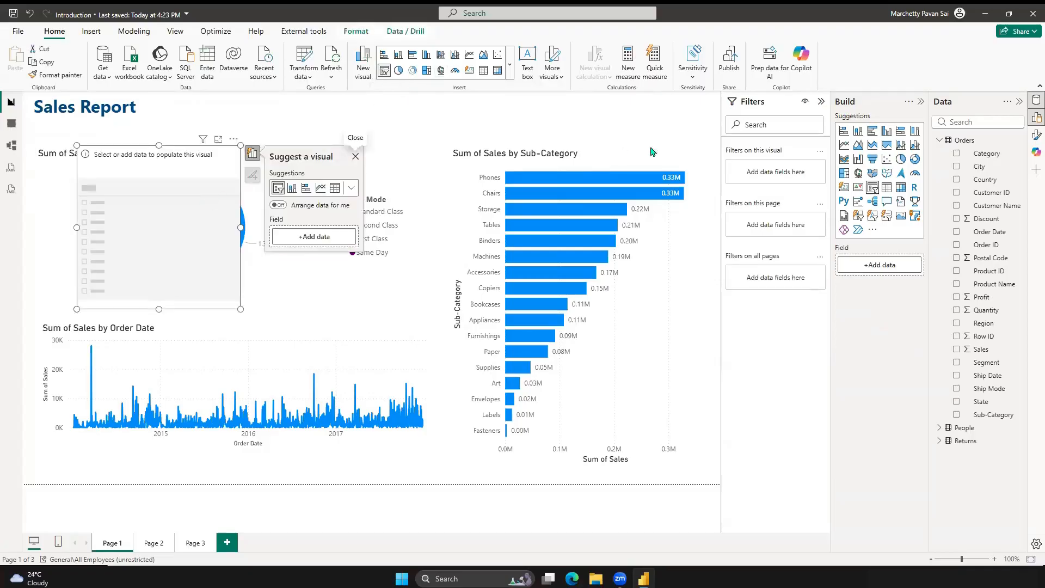
pyautogui.moveTo(179, 196); pyautogui.dragTo(657, 141)
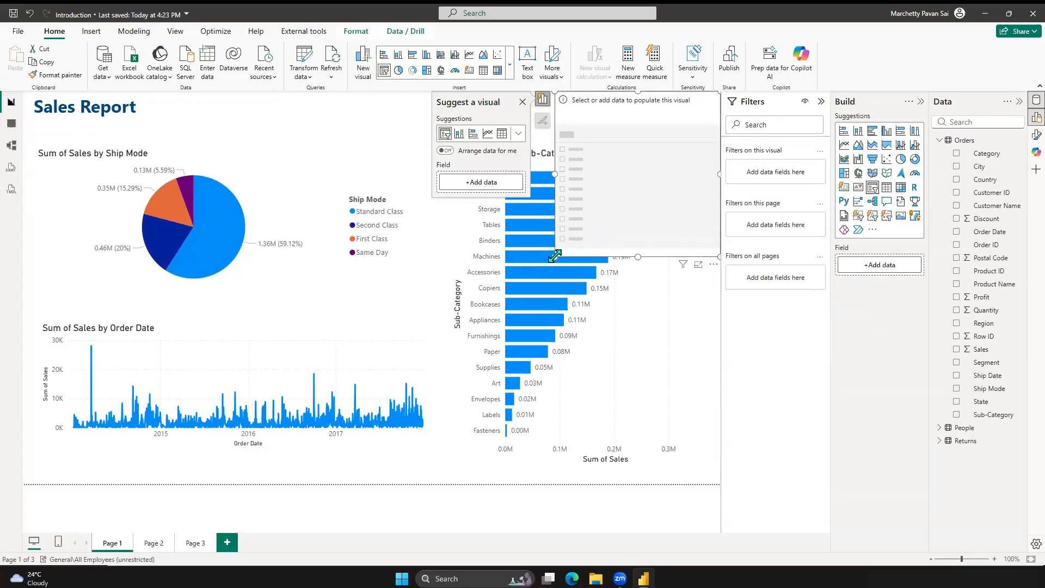
pyautogui.moveTo(554, 256); pyautogui.dragTo(593, 144)
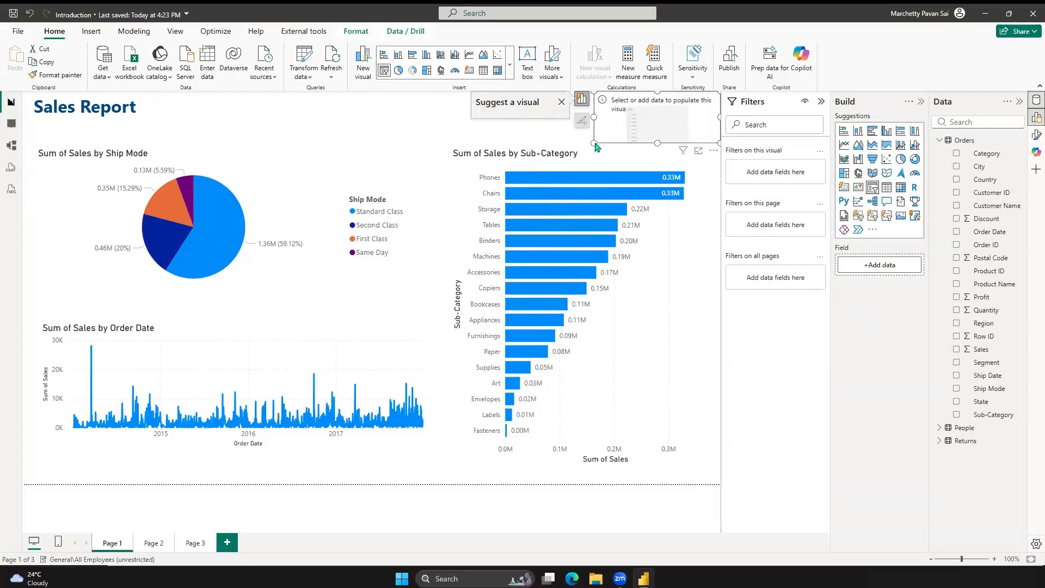
pyautogui.click(509, 77)
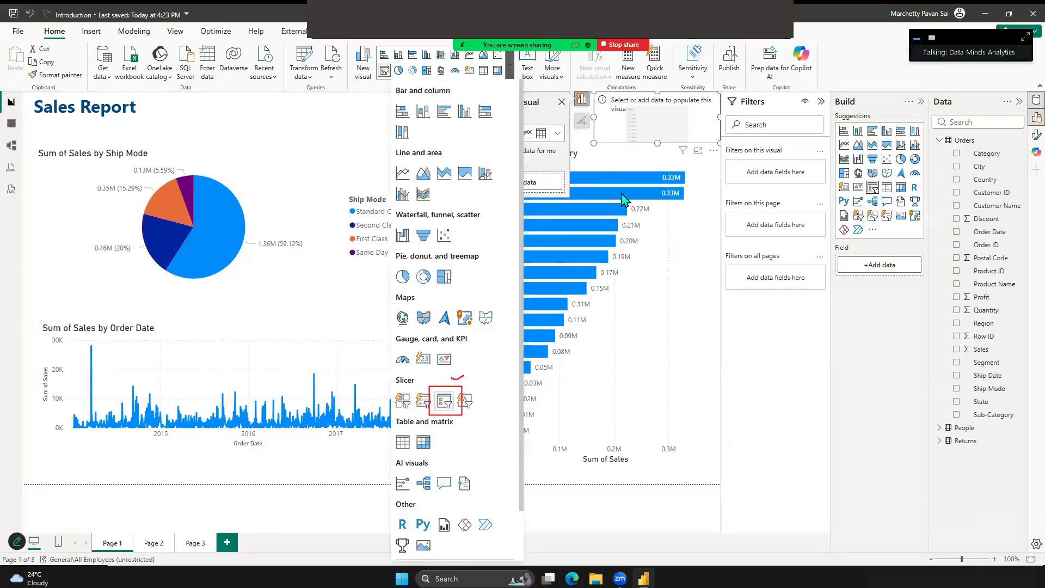
pyautogui.press('Escape')
pyautogui.click(667, 120)
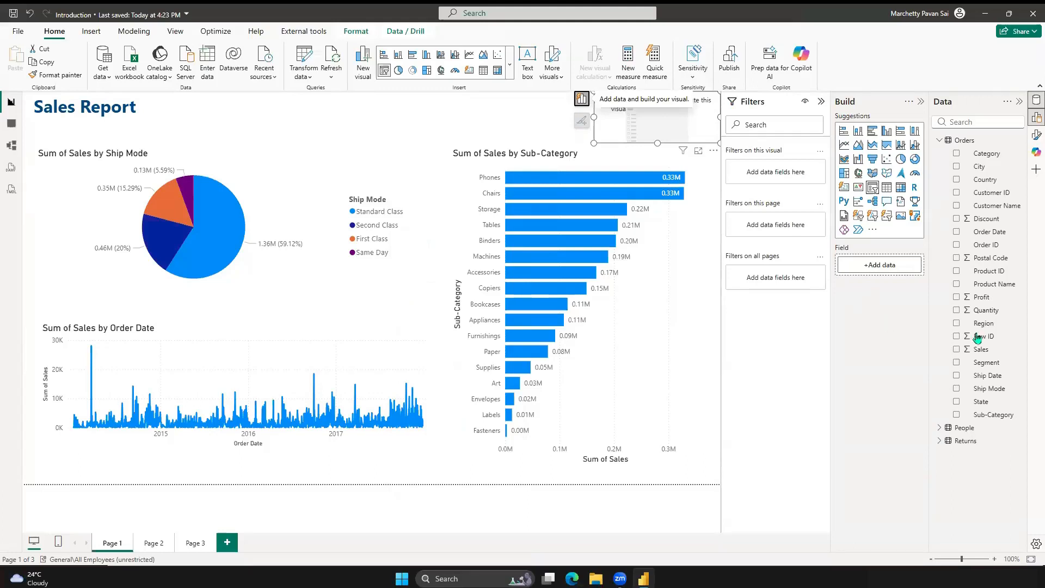
pyautogui.moveTo(989, 325); pyautogui.dragTo(659, 121)
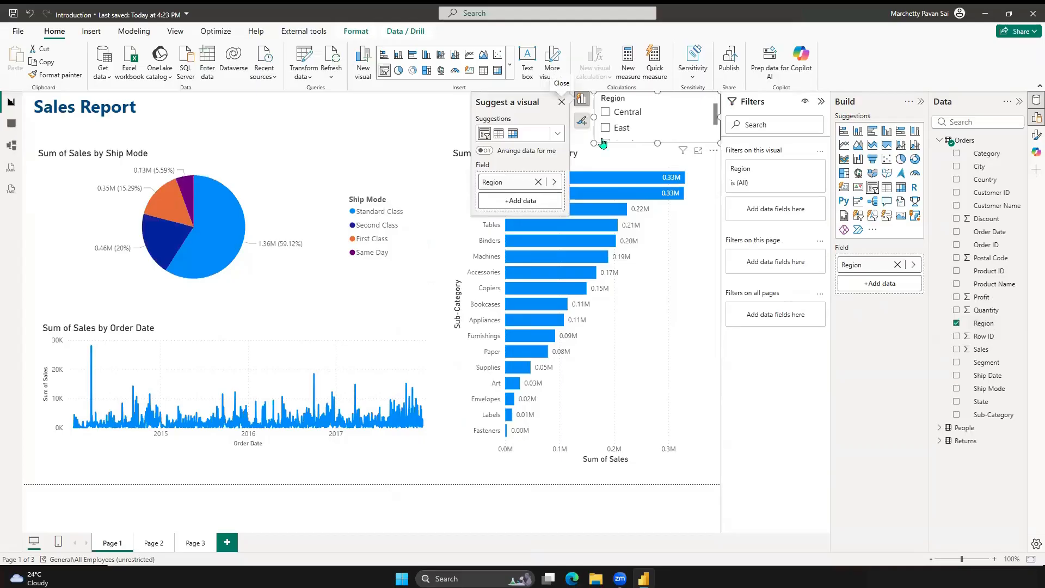
pyautogui.moveTo(593, 143); pyautogui.dragTo(619, 176)
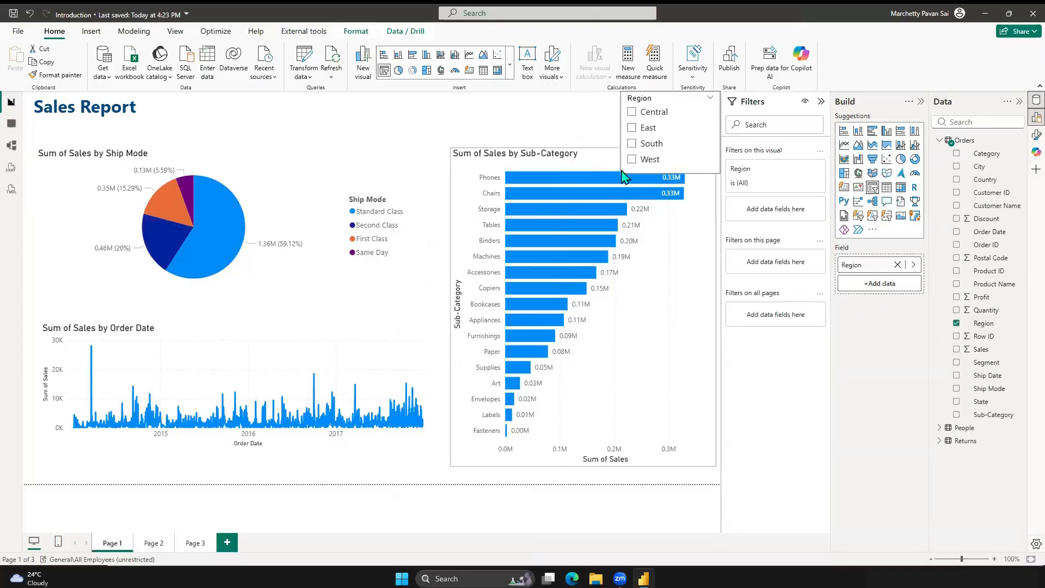
pyautogui.click(419, 124)
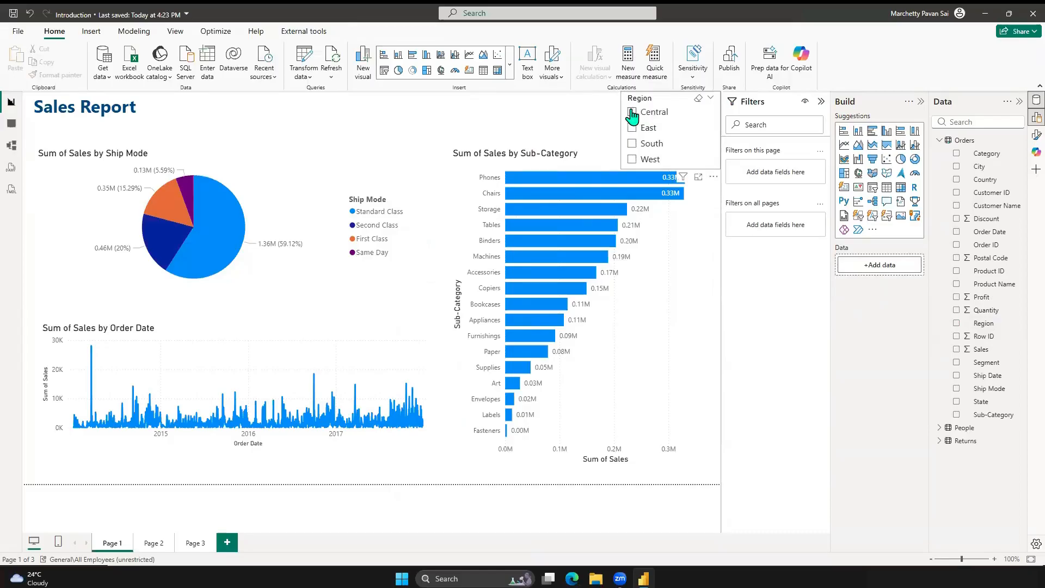
# - Test the Region slicer by filtering the charts to Central, East and South in turn, and clear the selection
pyautogui.click(632, 112)
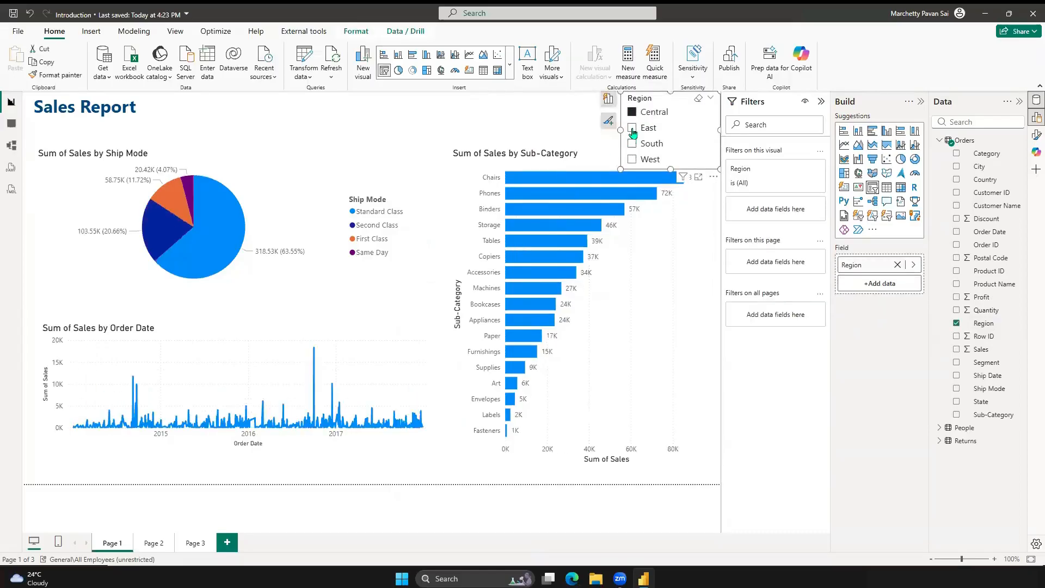
pyautogui.click(631, 128)
pyautogui.click(633, 145)
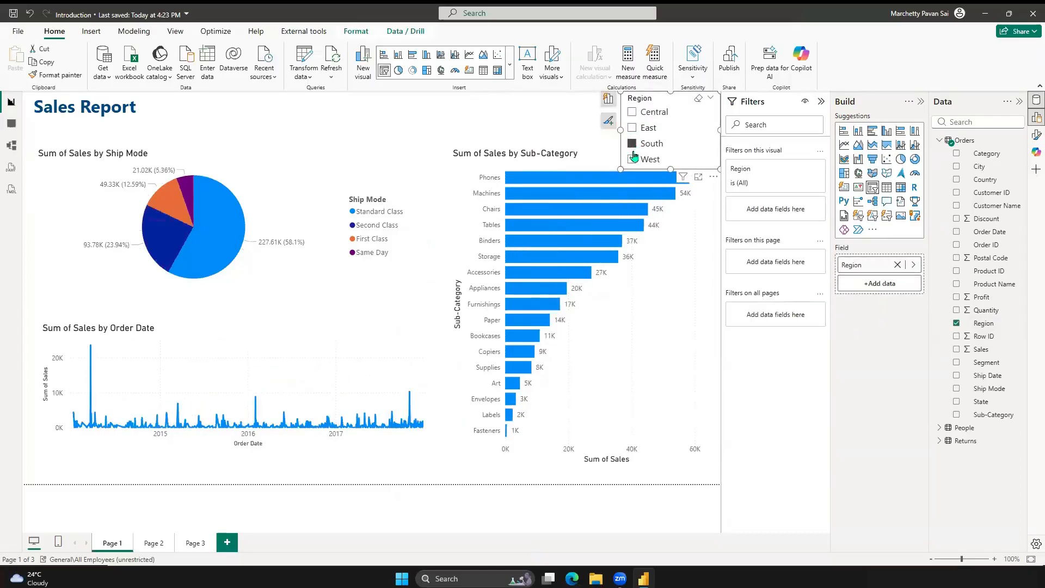
pyautogui.click(632, 144)
pyautogui.click(523, 116)
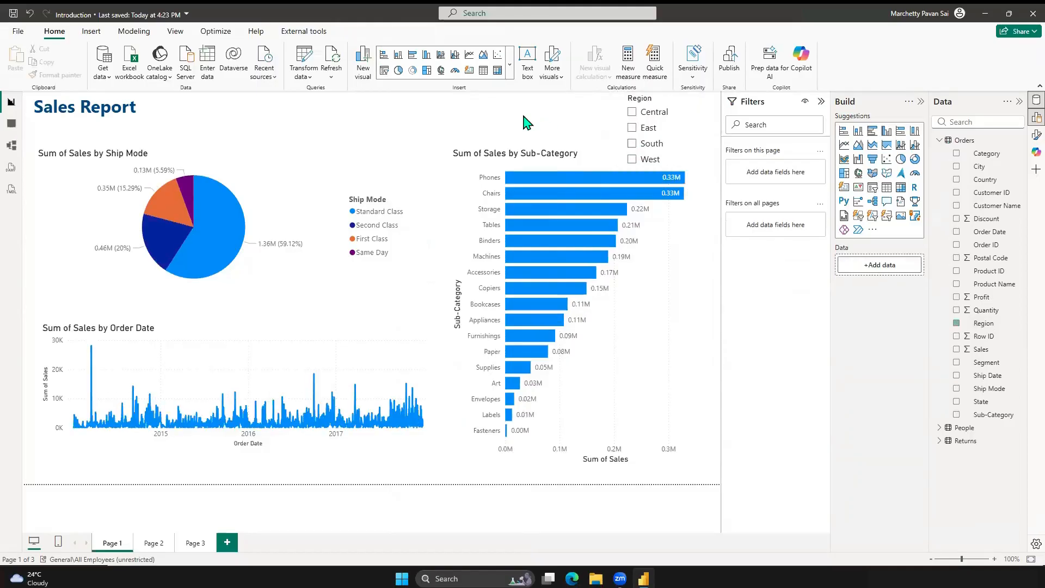